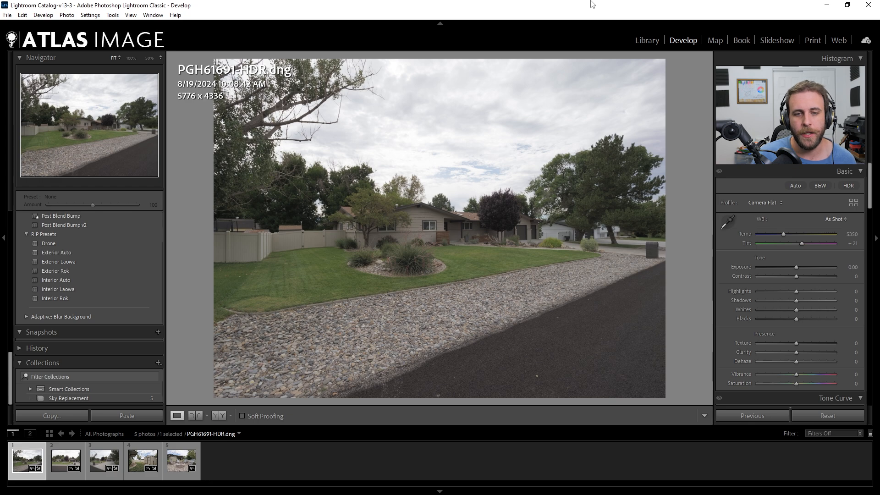
Step: Look through the five HDR exterior photos, comparing the skies in the front-yard, driveway, shed and fire-pit shots
key(Right)
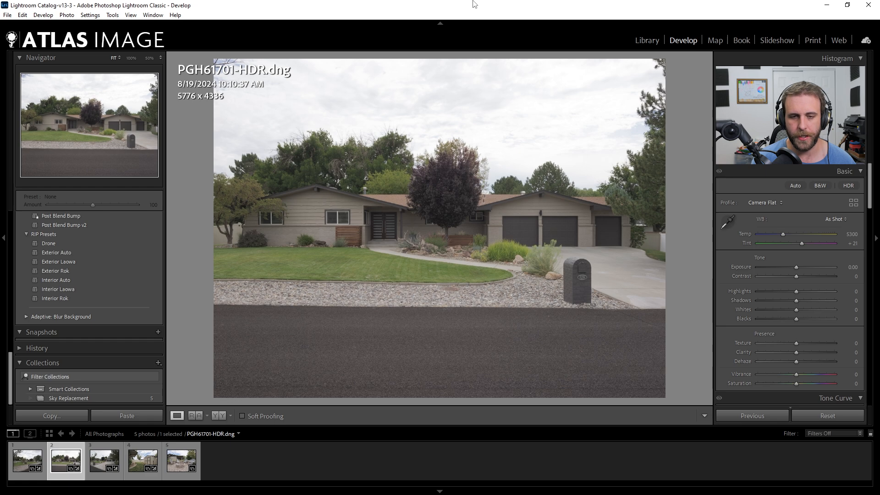
key(Right)
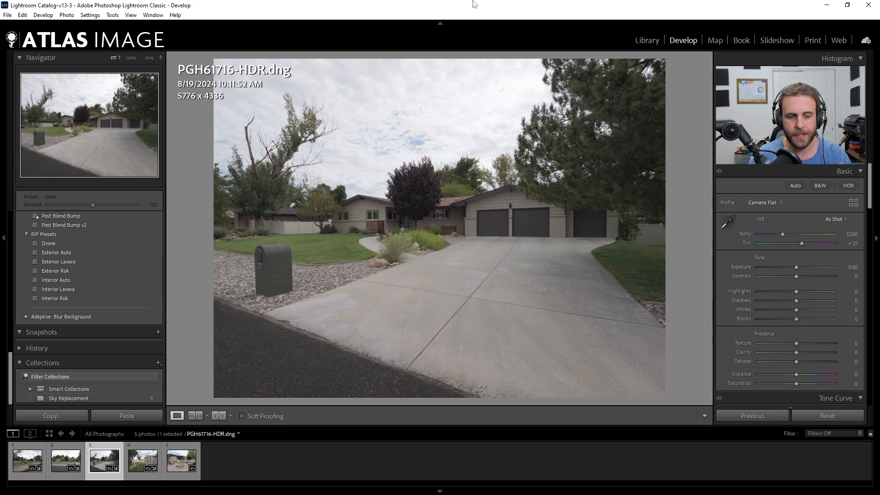
key(Right)
key(Right)
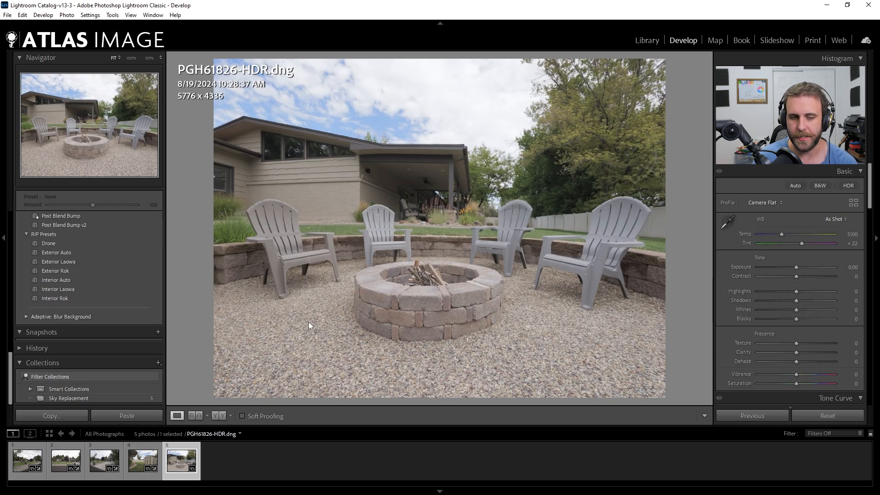
click(27, 456)
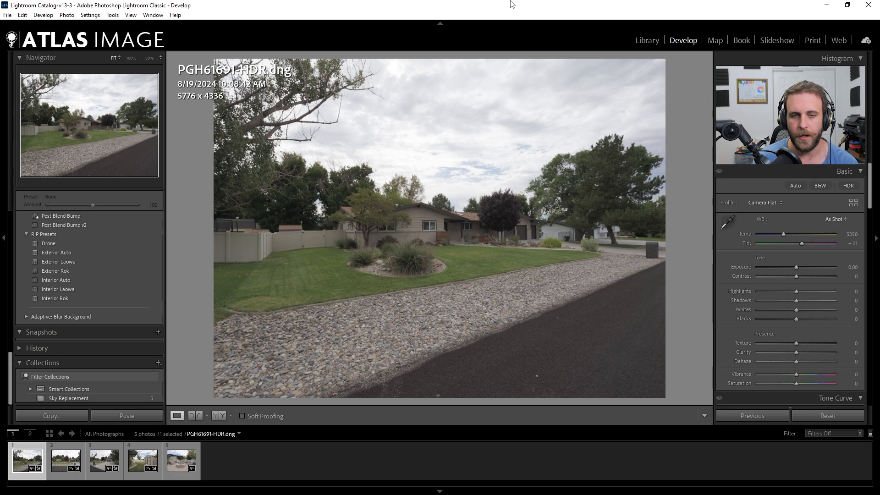
key(Right)
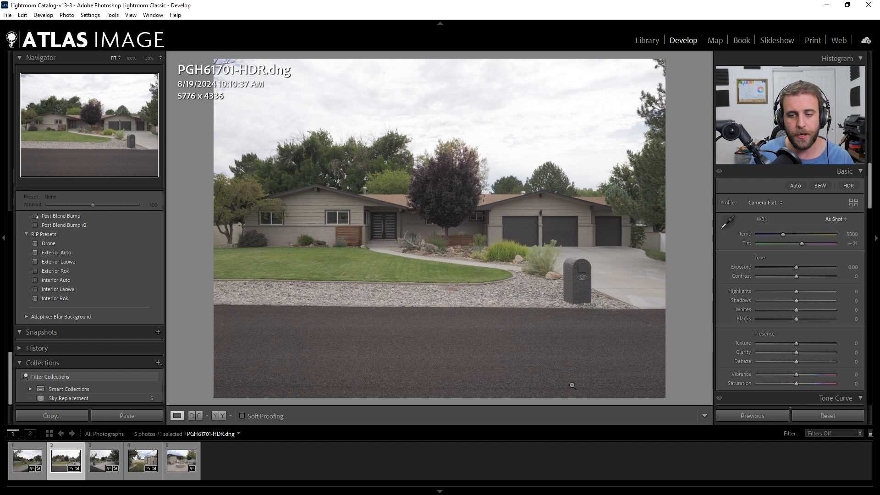
key(Right)
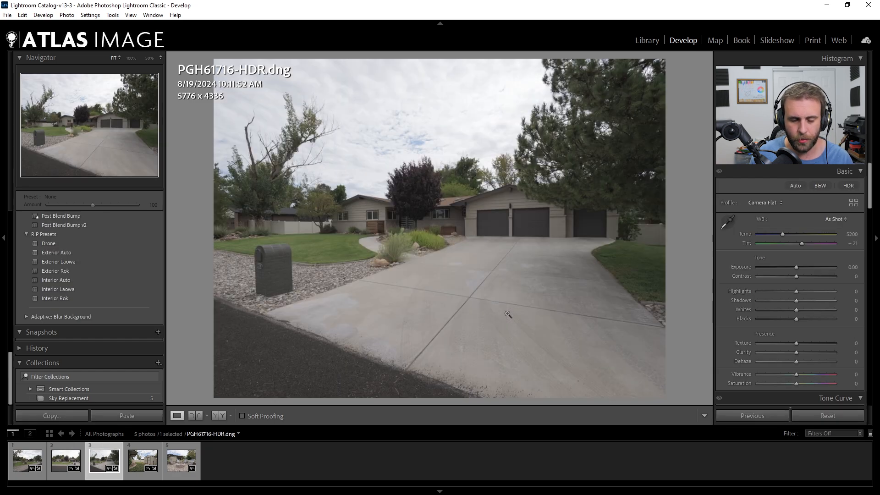
key(Right)
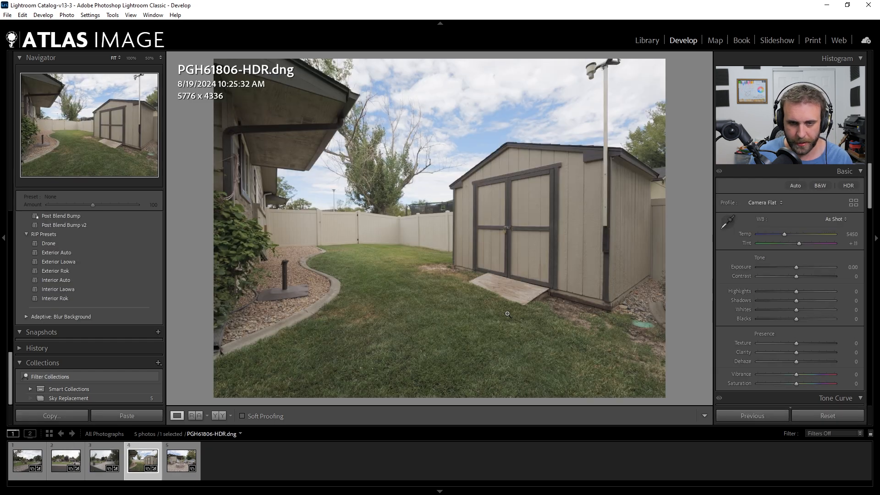
key(Right)
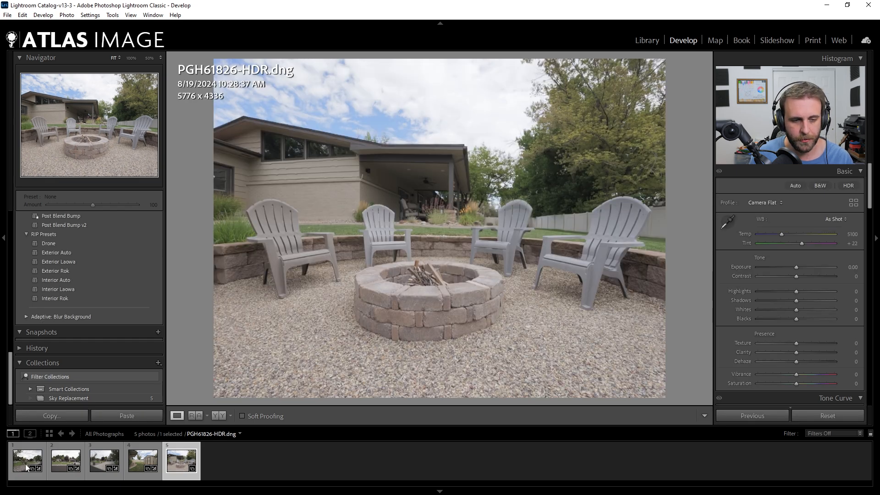
click(135, 469)
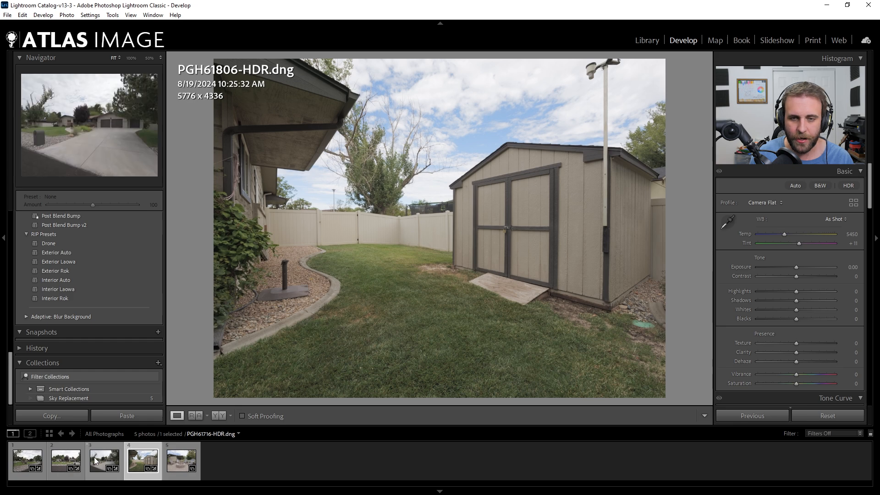
click(95, 460)
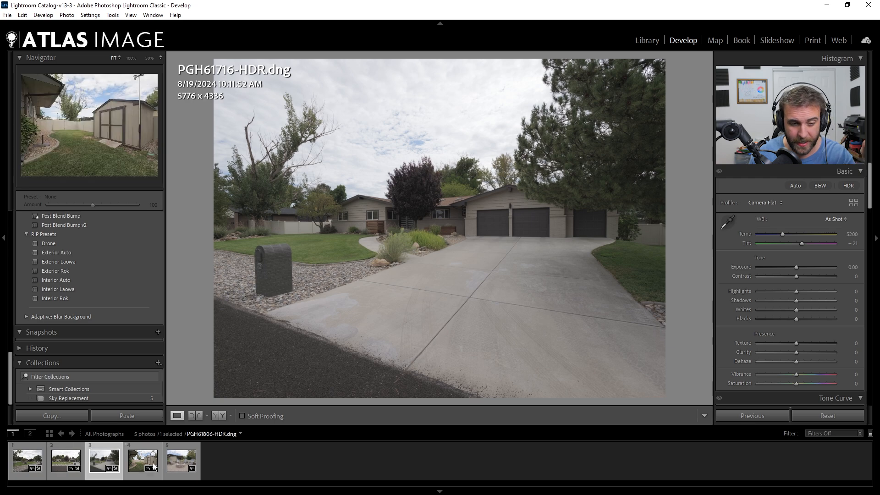
click(147, 462)
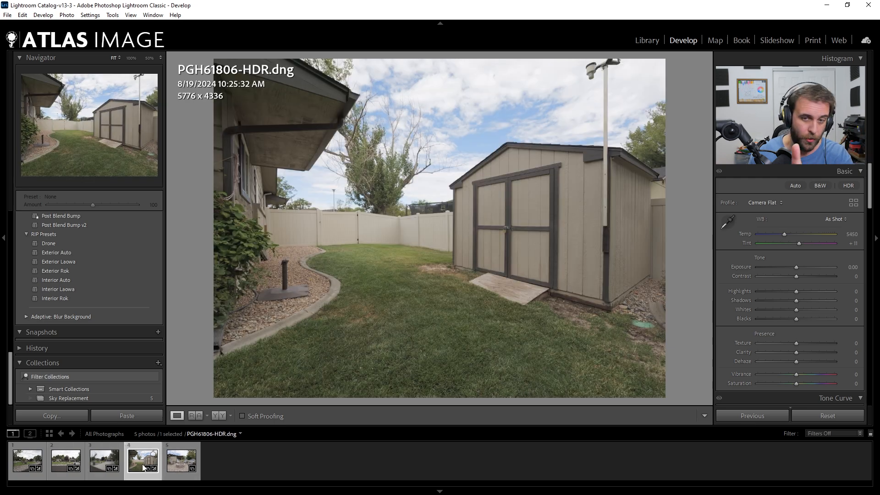
Step: Crop all five photos to the 2 x 3 / 4 x 6 aspect ratio, starting from PGH61691-HDR.dng
click(28, 461)
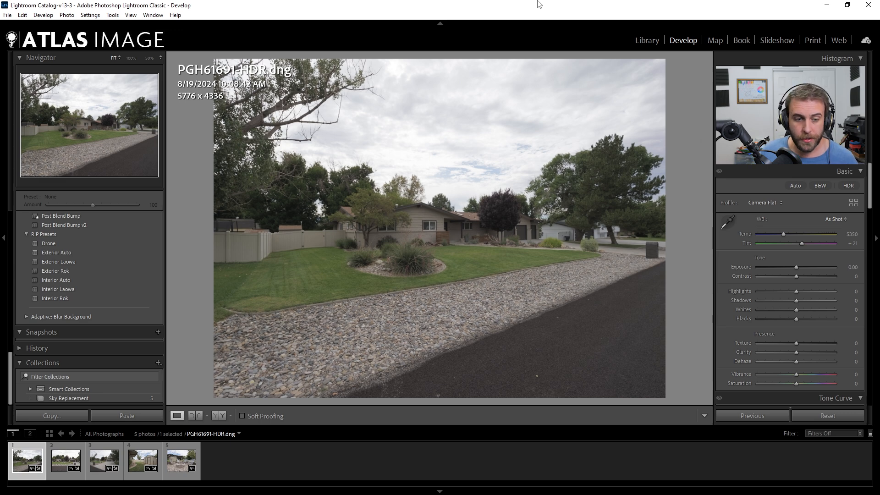
key(ctrl+a)
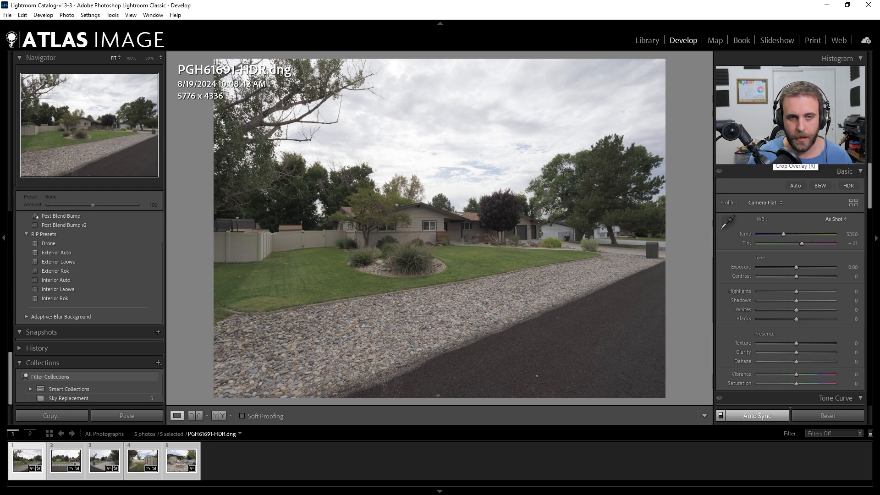
click(793, 159)
click(838, 189)
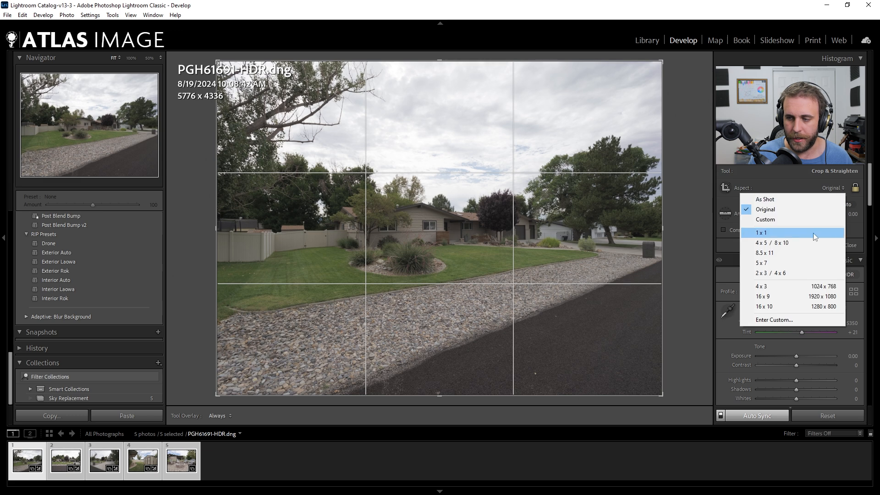
click(771, 274)
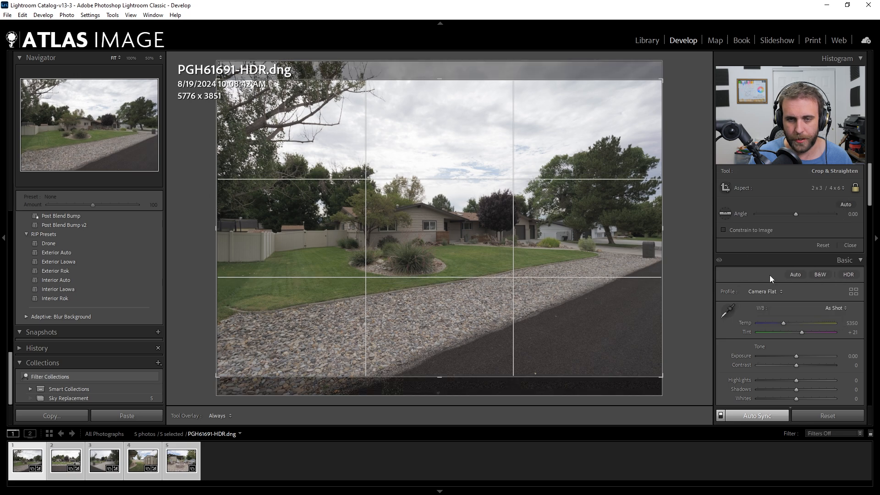
click(846, 245)
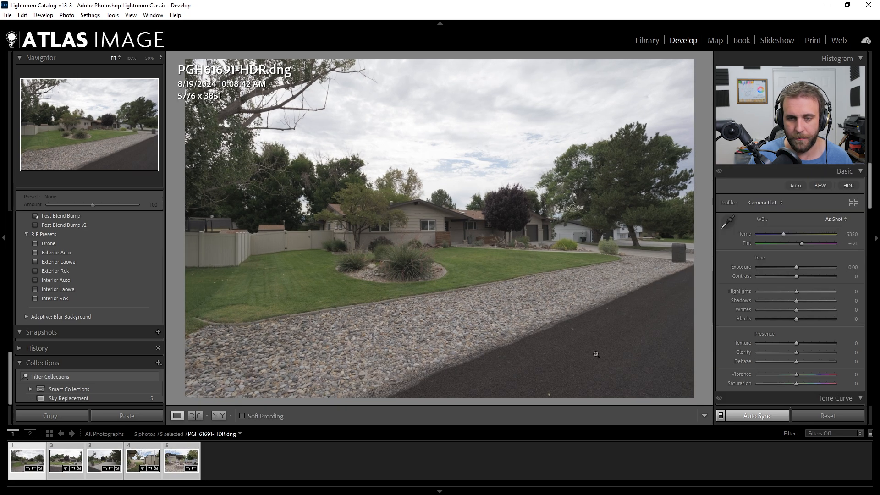
Step: Apply the Camera Natural profile to all five photos, with PGH61701-HDR.dng as the active photo
key(ctrl+d)
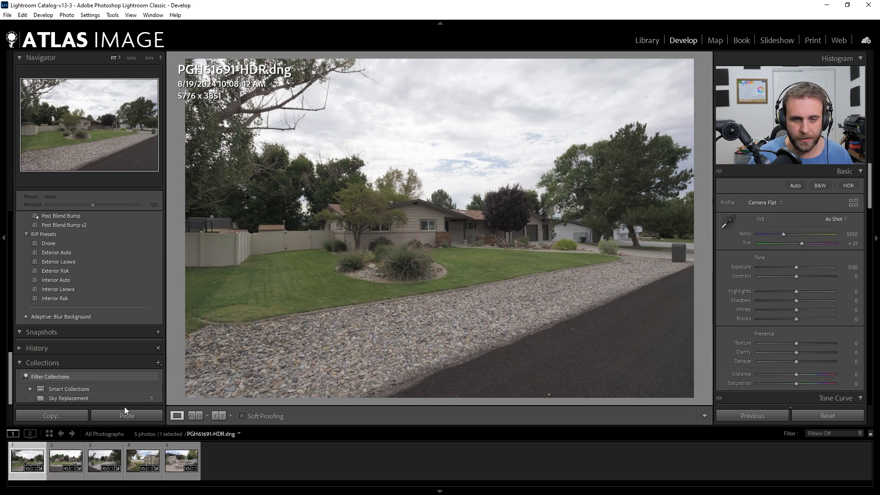
key(Right)
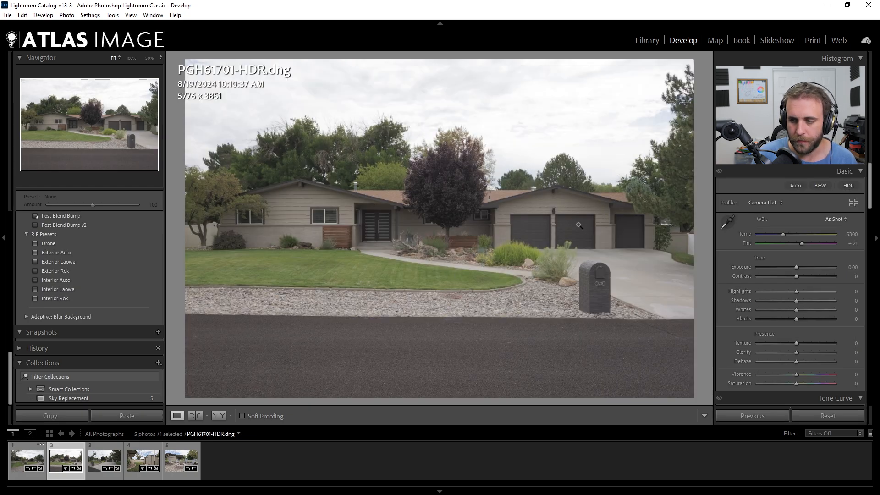
key(ctrl+a)
click(768, 203)
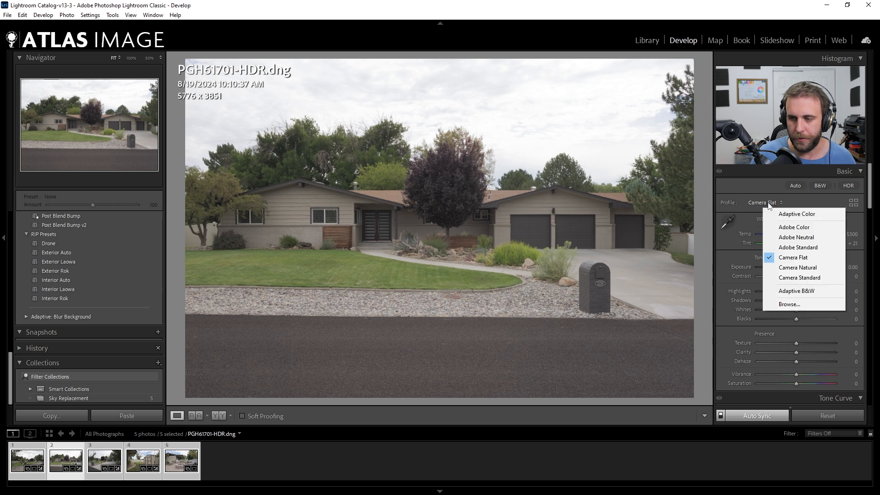
click(797, 268)
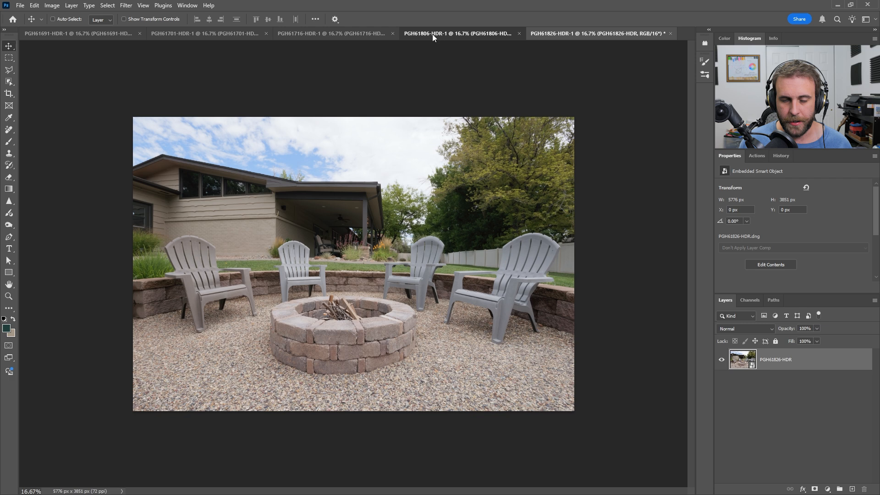
Step: In Photoshop, run a batch on the opened files from PGH61691-HDR-1 with the Exterior V1 action of the RE - Exterior Actions set
click(433, 34)
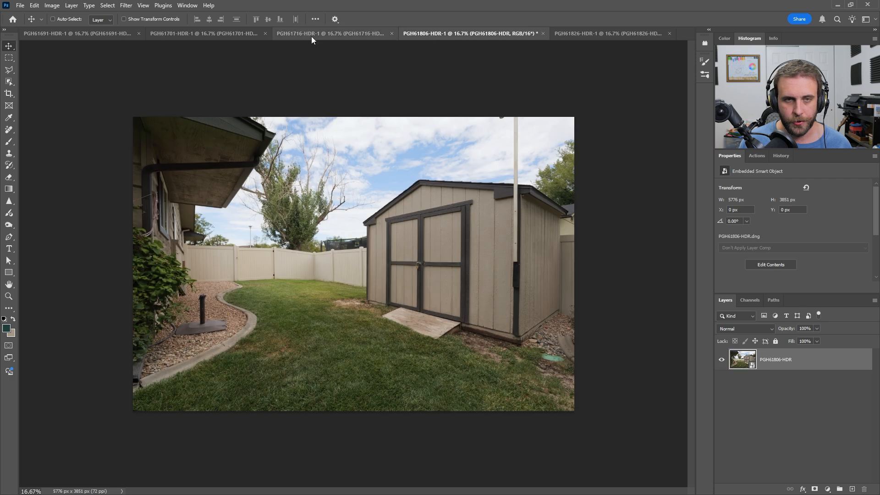
click(311, 36)
click(204, 36)
click(94, 34)
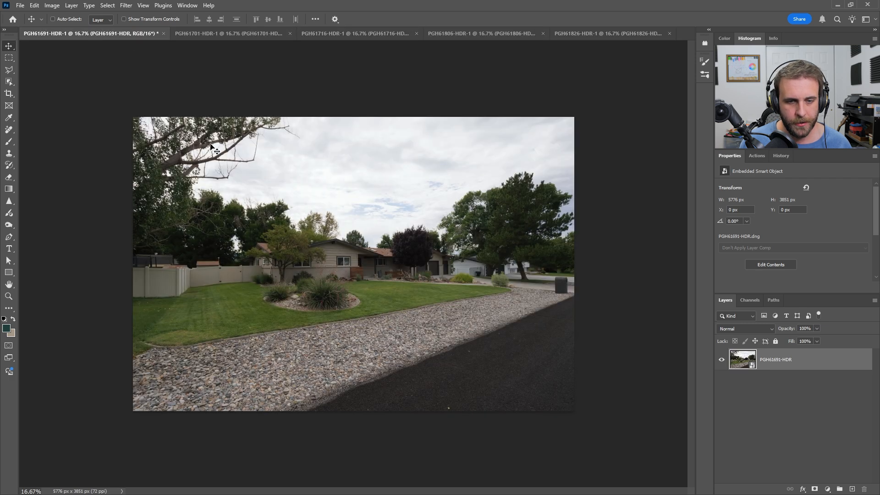
click(19, 6)
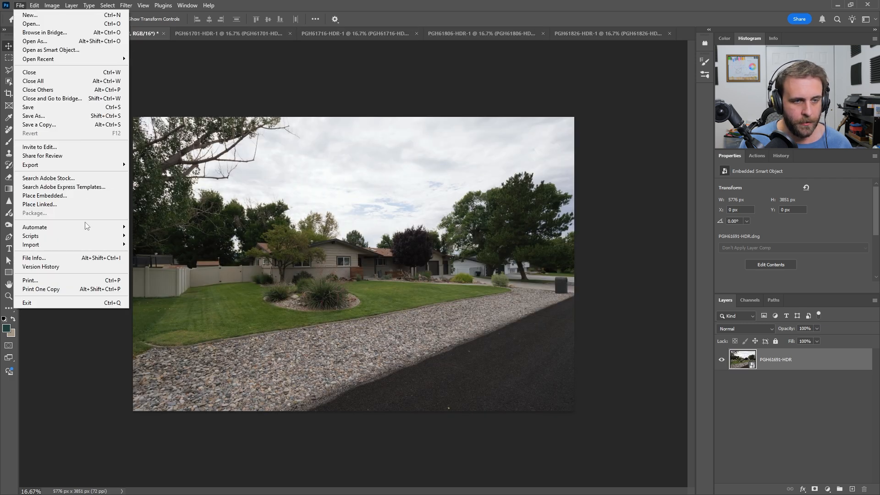
mouse_move(86, 227)
click(150, 228)
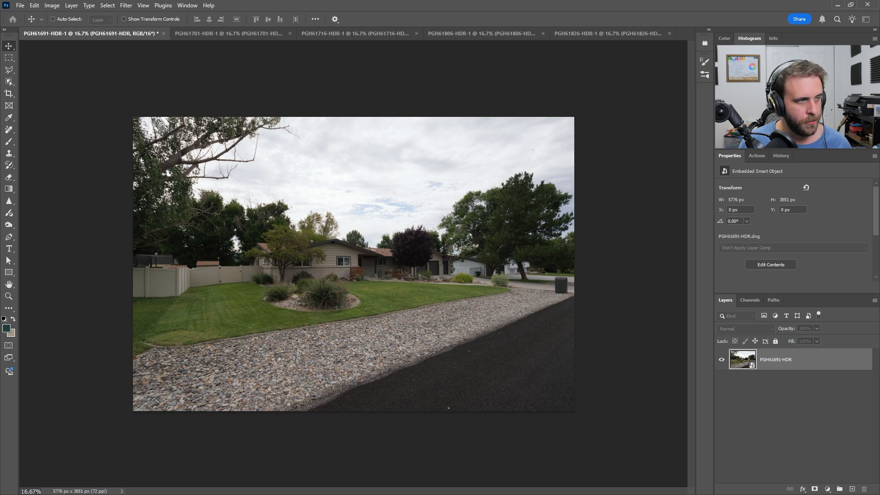
click(307, 152)
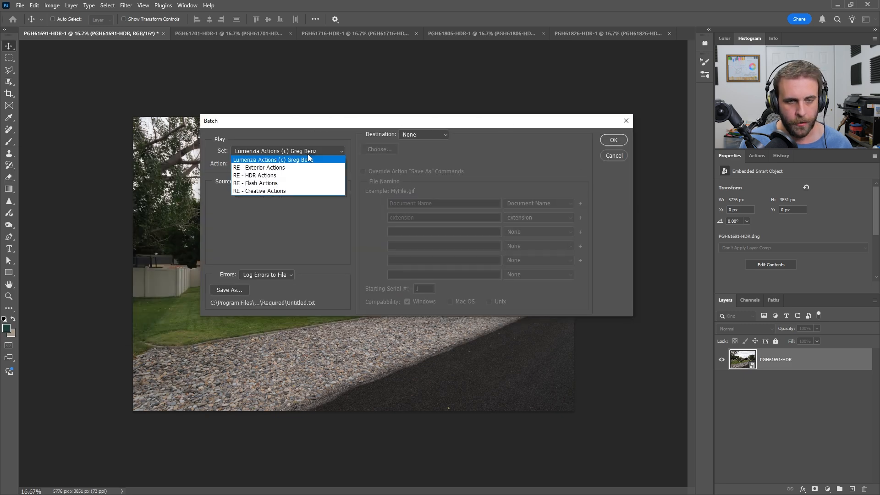
click(287, 171)
click(274, 165)
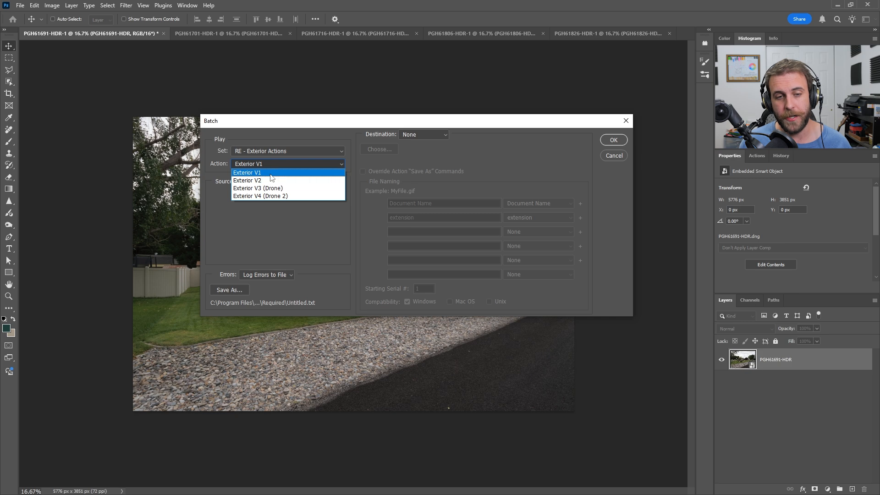
click(271, 174)
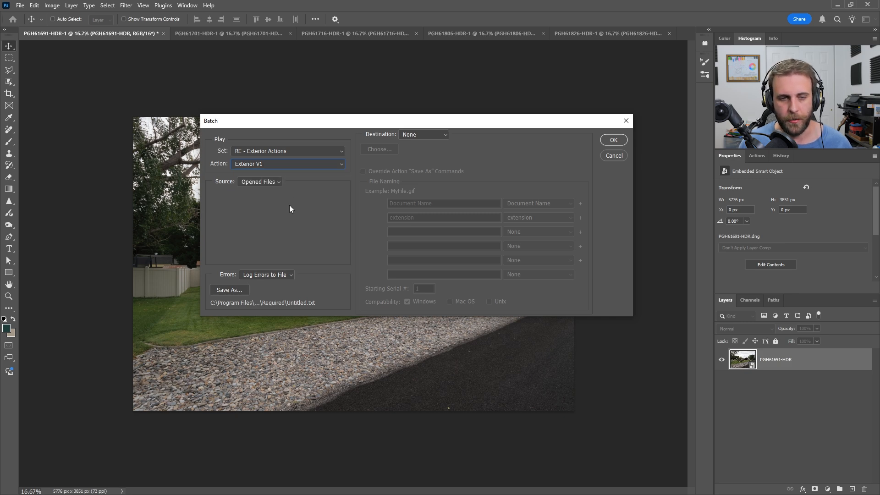
click(614, 140)
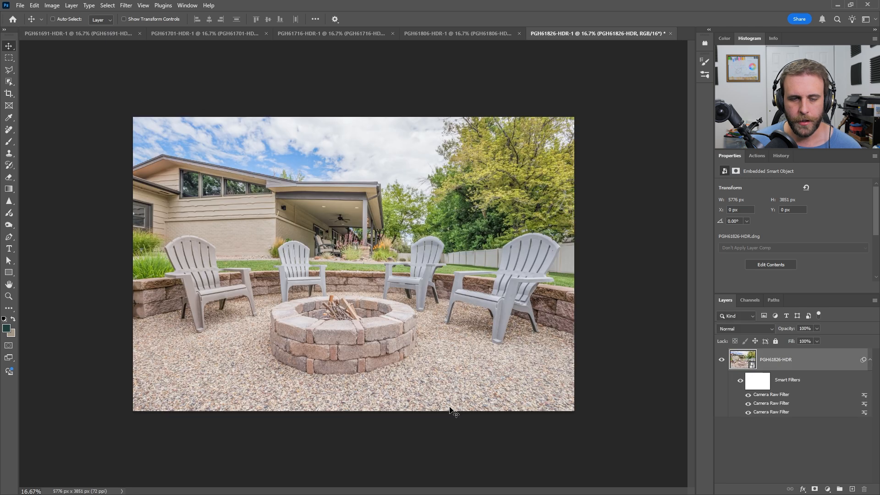
Step: Review the batch-processed photos one by one, ending on PGH61691-HDR-1
click(466, 32)
click(356, 34)
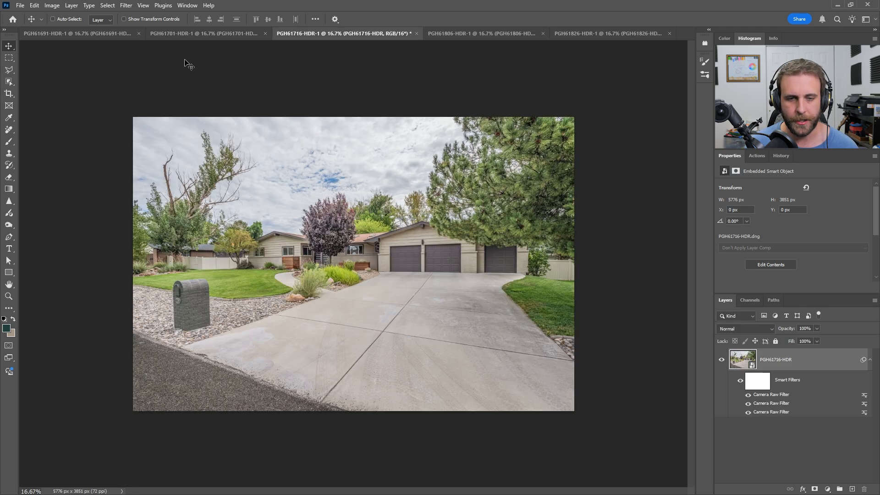
click(176, 37)
click(77, 30)
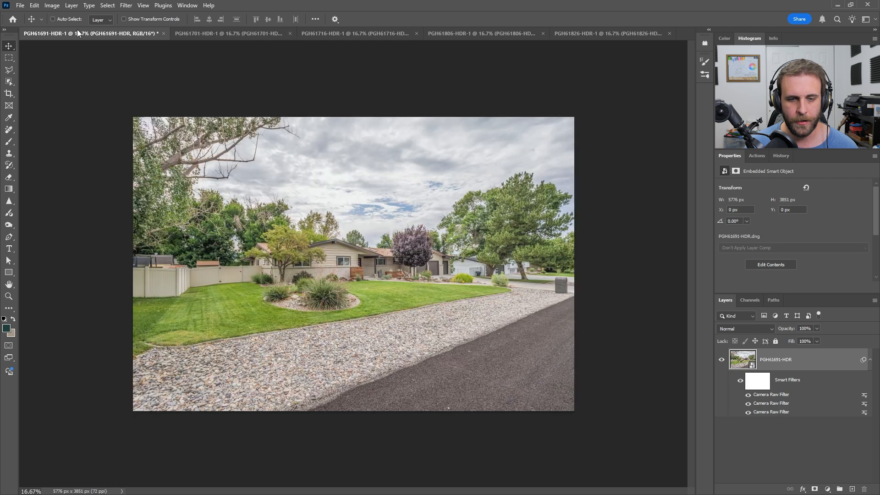
Step: Inspect the Light settings of the lowest and middle Camera Raw smart filters on the PGH61691-HDR layer, closing each without changes
double_click(779, 412)
click(450, 192)
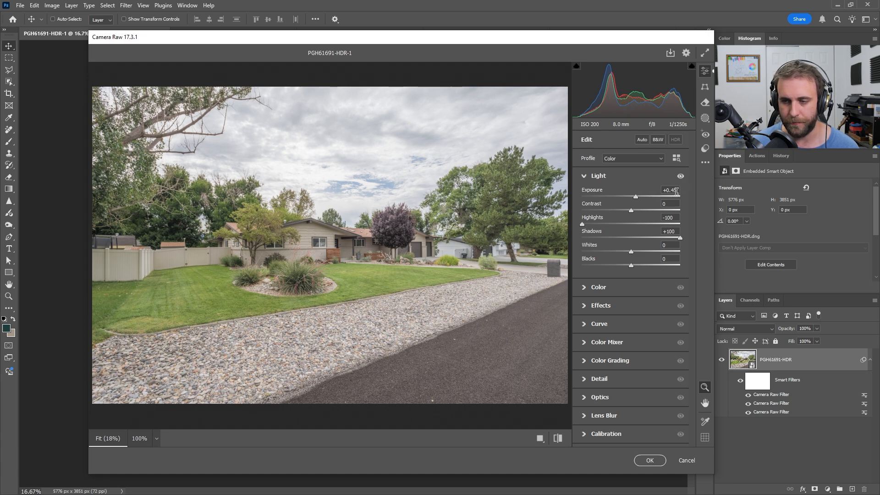
click(686, 461)
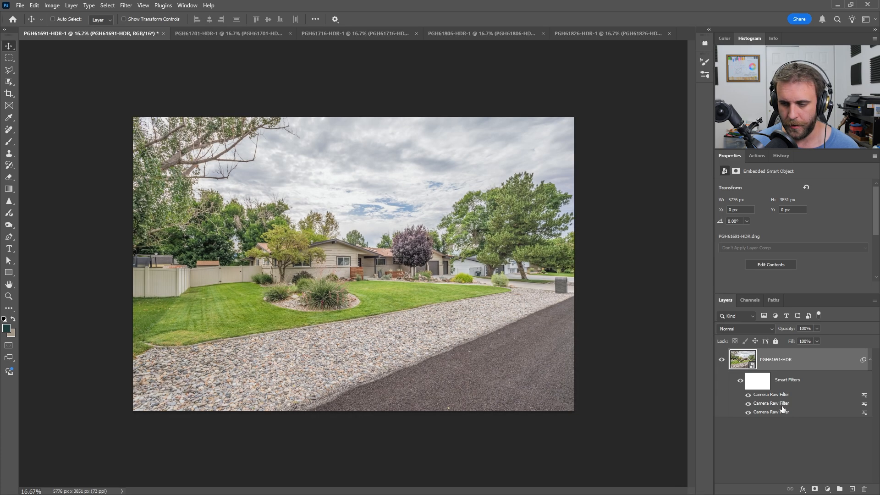
double_click(775, 403)
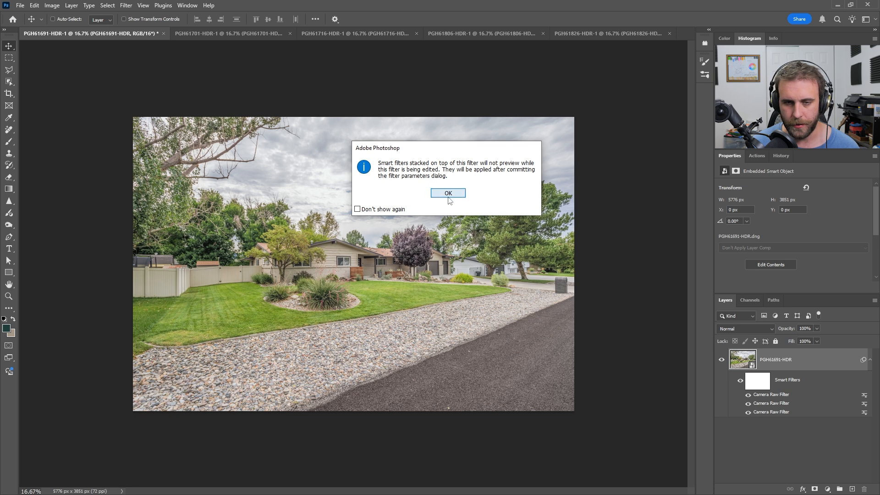
click(449, 193)
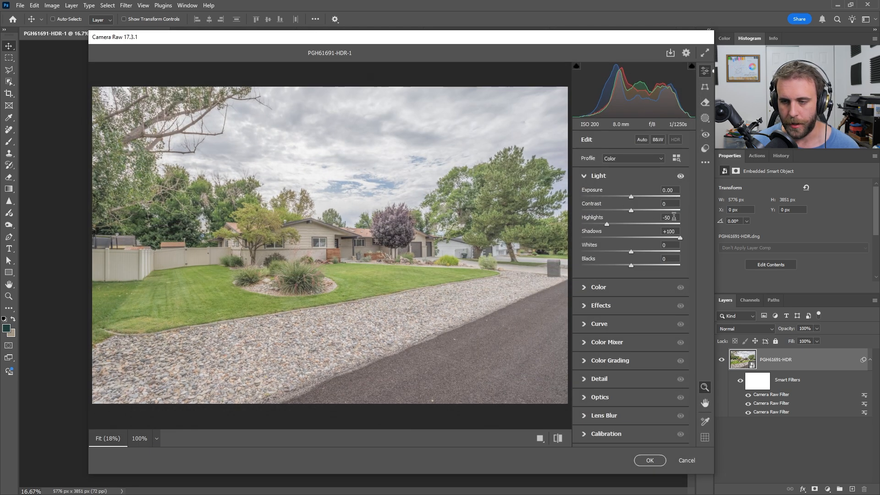
click(687, 460)
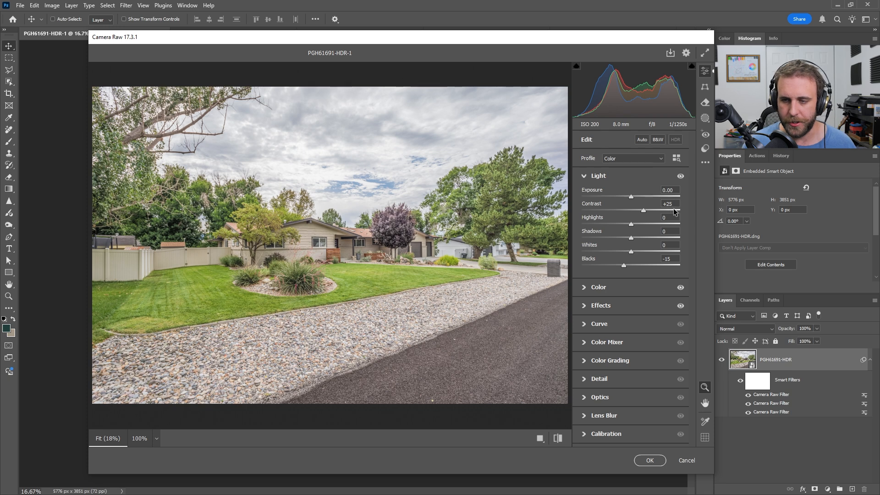
Step: Inspect the Color and Effects settings of the open Camera Raw filter on PGH61691-HDR, closing it without changes
click(644, 288)
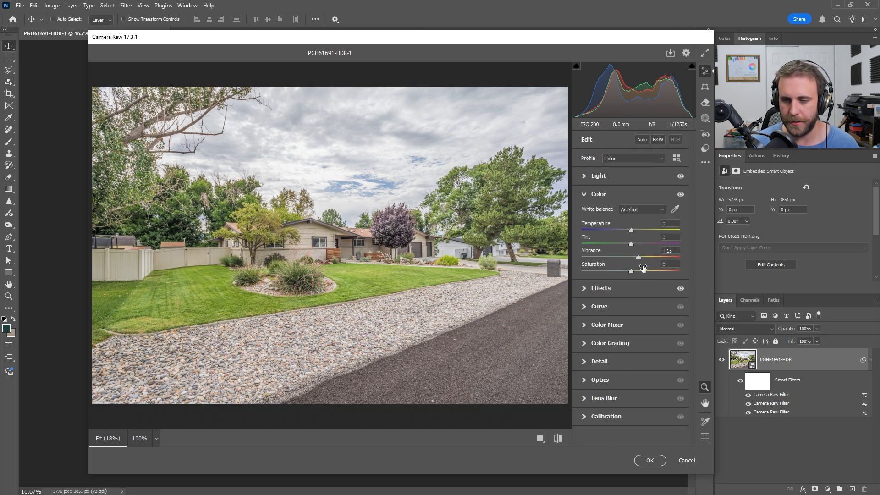
click(627, 289)
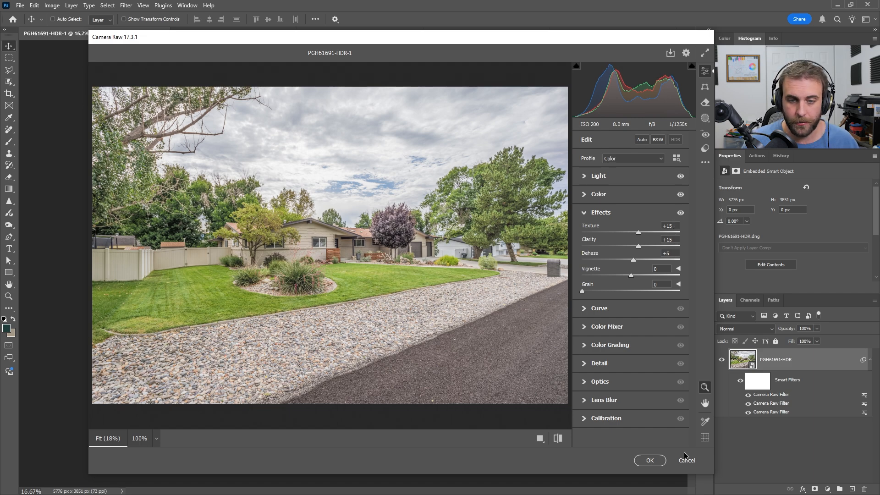
click(650, 460)
Step: Review the other four open photos in order from PGH61701-HDR-1 to PGH61826-HDR-1, ending back on PGH61691-HDR-1
click(211, 34)
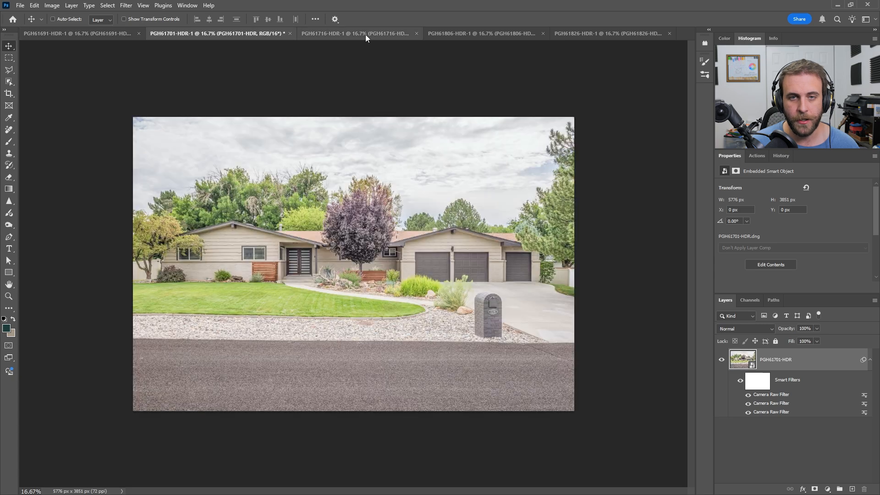
click(372, 32)
click(453, 33)
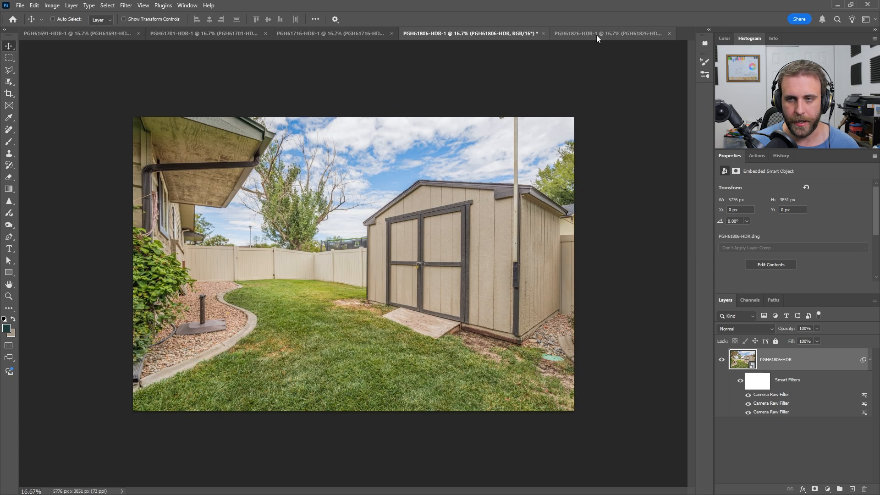
click(596, 35)
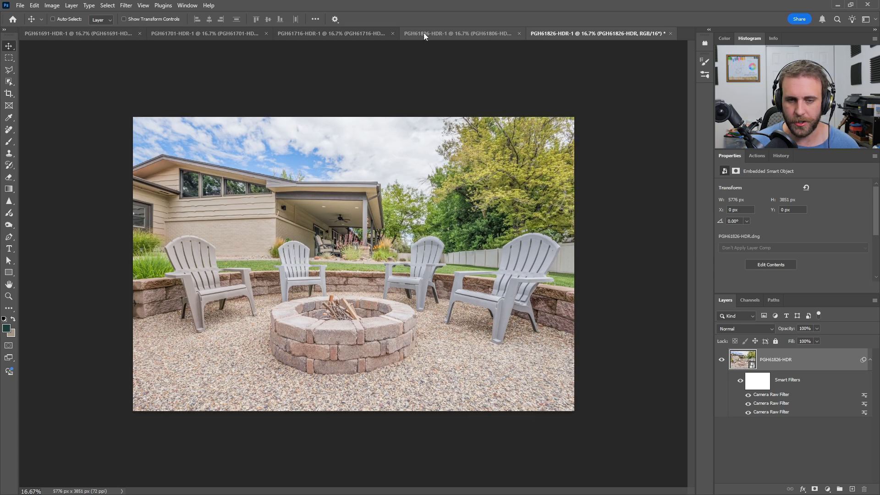
click(94, 32)
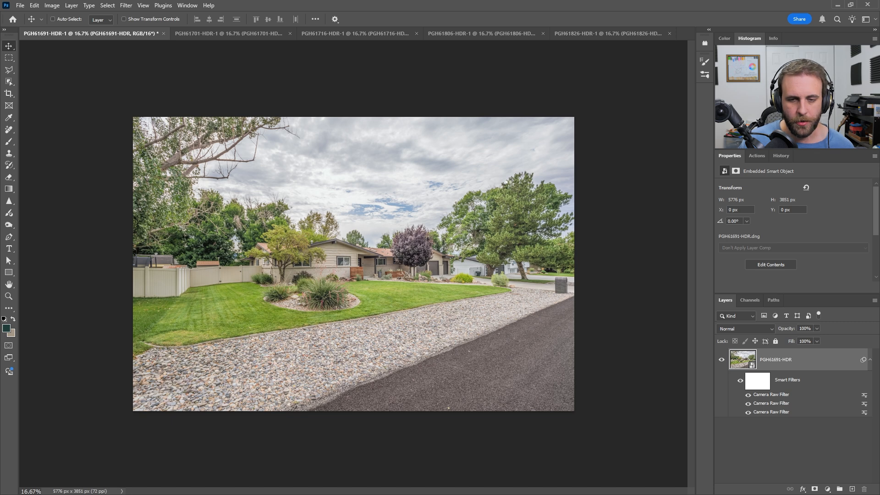
Step: Apply a Camera Raw filter to PGH61691-HDR with exposure -0.15, then flatten the photo into a single layer
key(ctrl+shift+a)
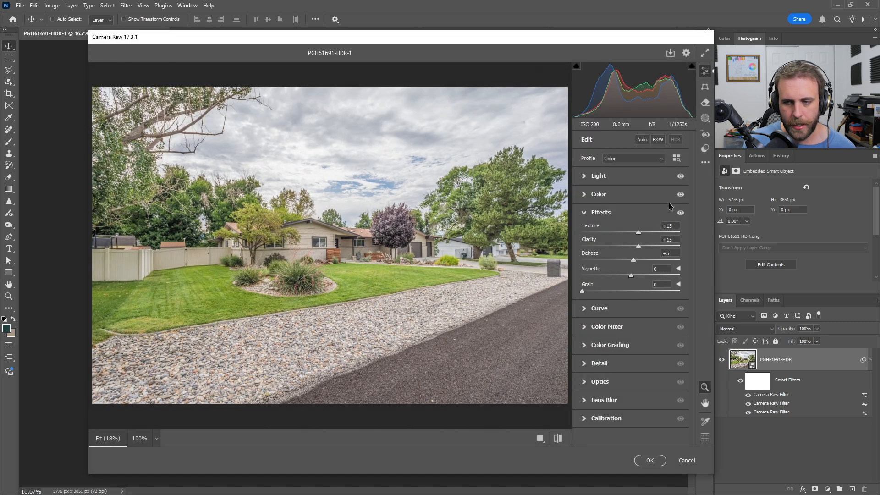
click(651, 180)
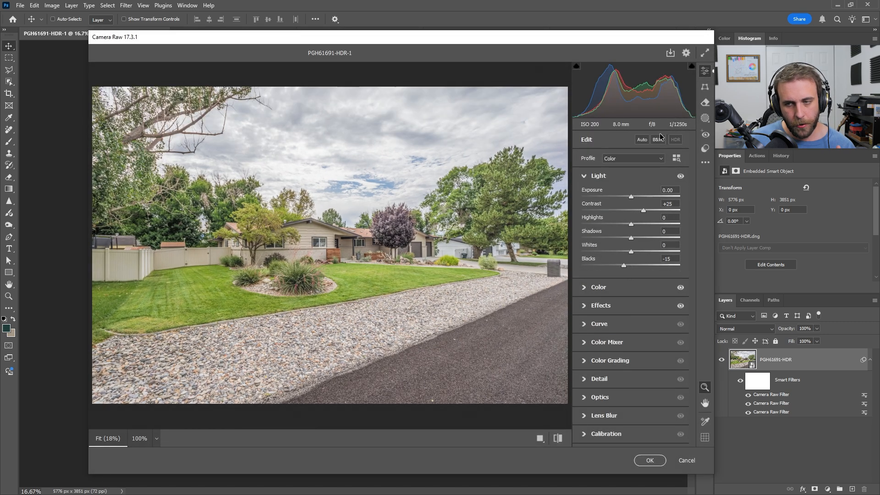
drag(645, 90, 640, 90)
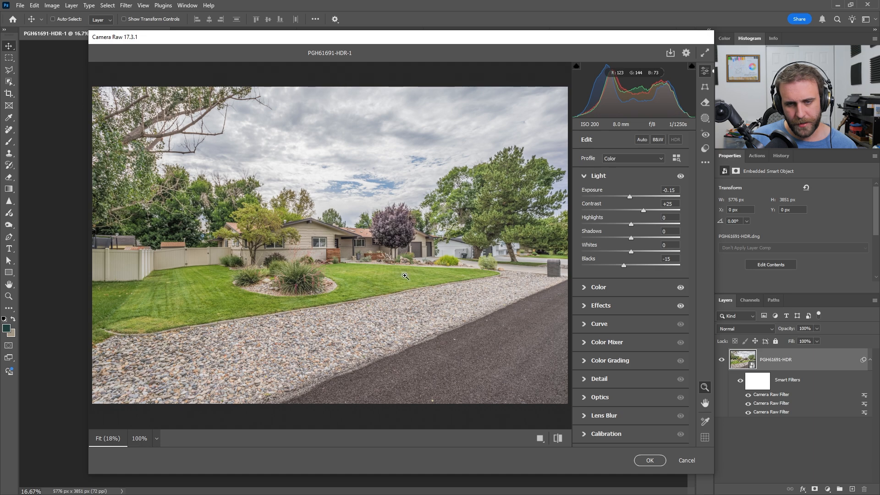
click(648, 462)
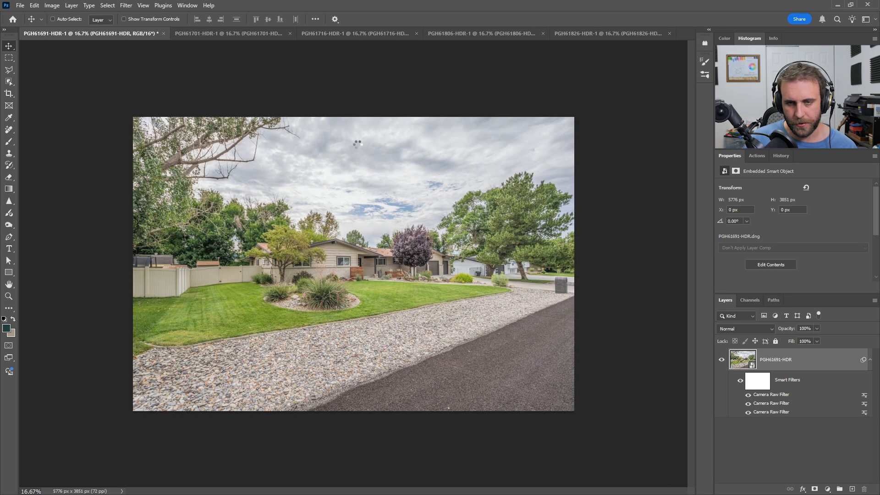
key(ctrl)
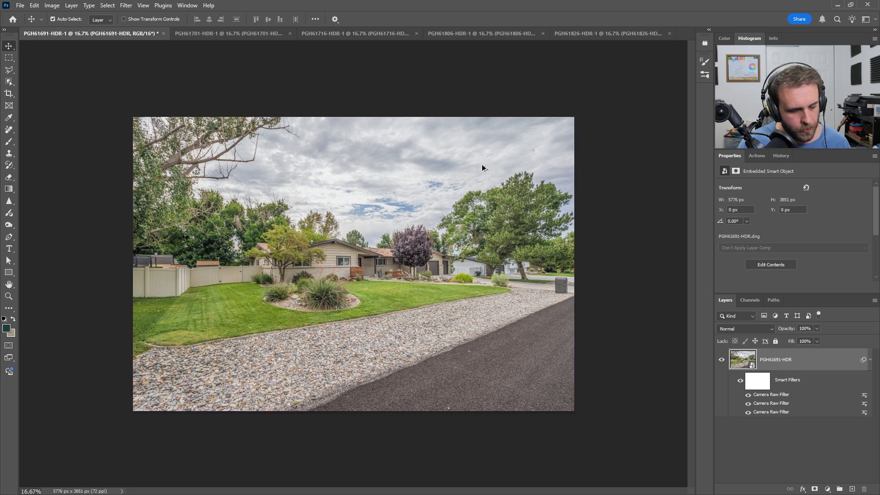
key(ctrl+shift+e)
Step: On PGH61701-HDR-1, apply a Camera Raw filter with exposure -0.66 and whites +6
click(174, 33)
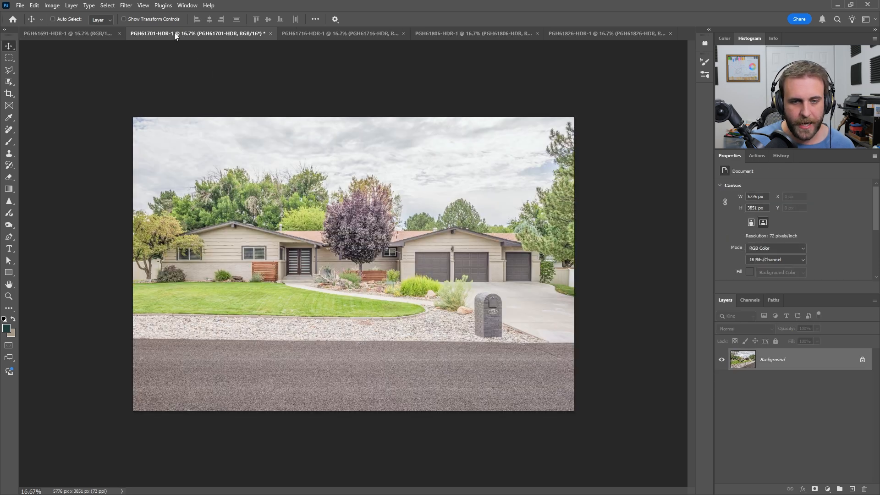
key(ctrl+z)
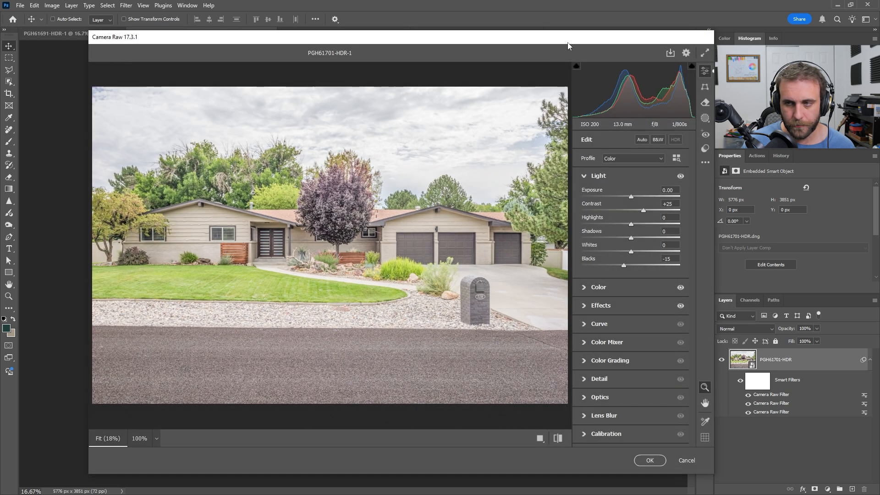
drag(568, 46, 535, 43)
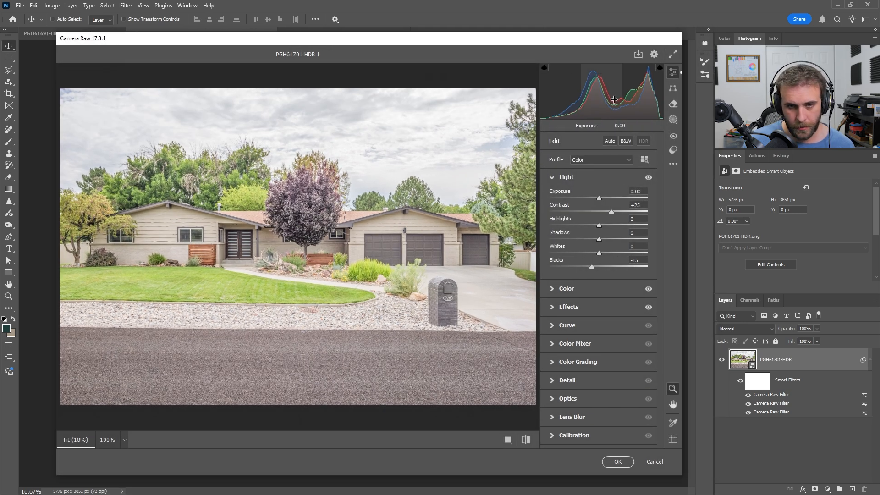
drag(614, 99, 593, 100)
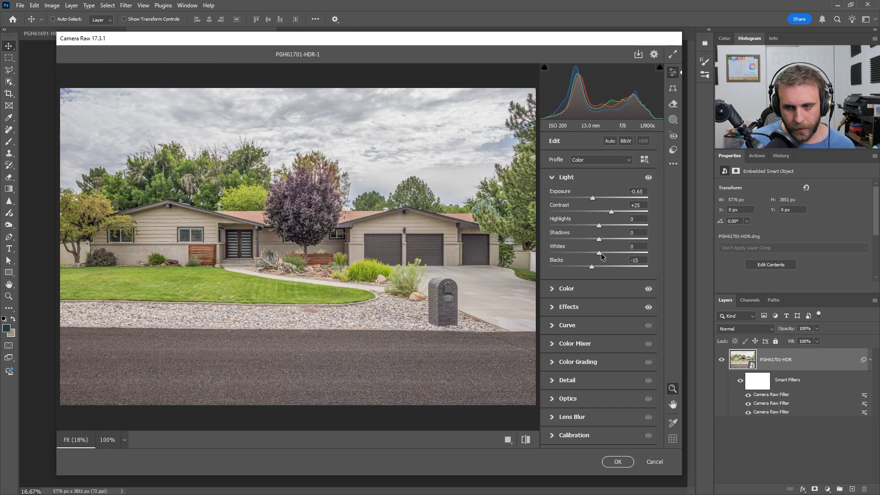
mouse_move(599, 251)
mouse_down()
mouse_move(620, 246)
mouse_move(606, 254)
mouse_up()
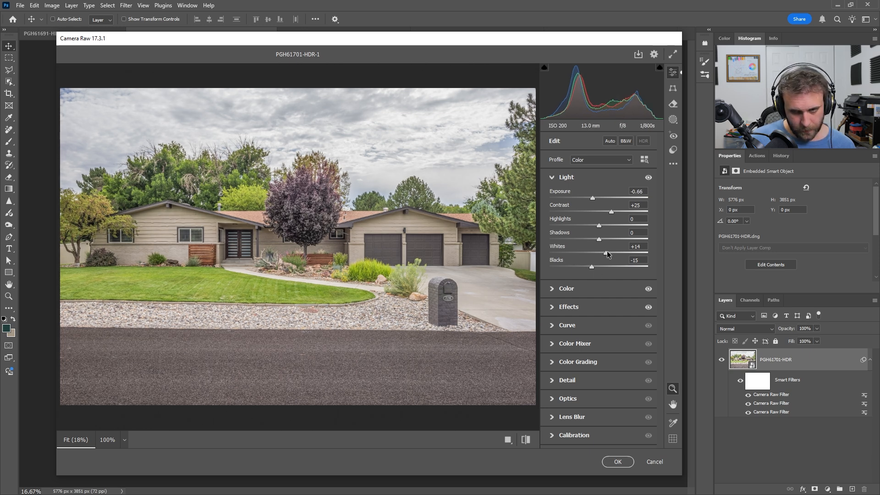
drag(606, 254, 604, 253)
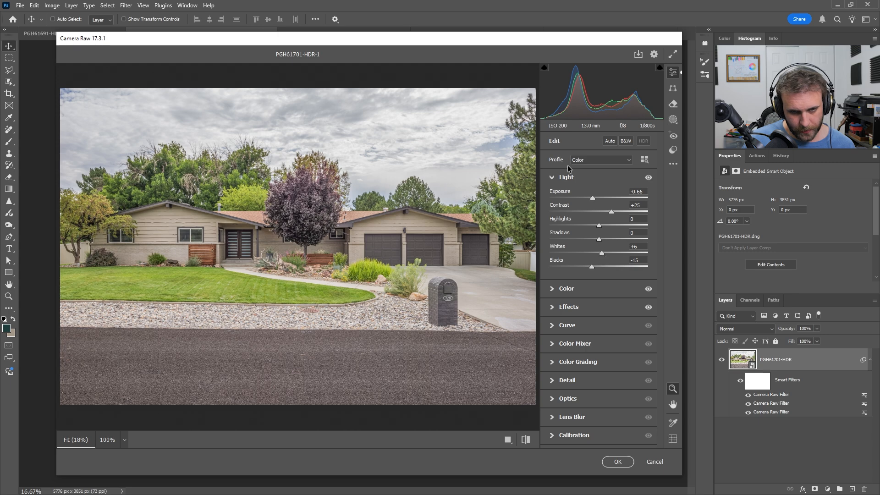
click(619, 463)
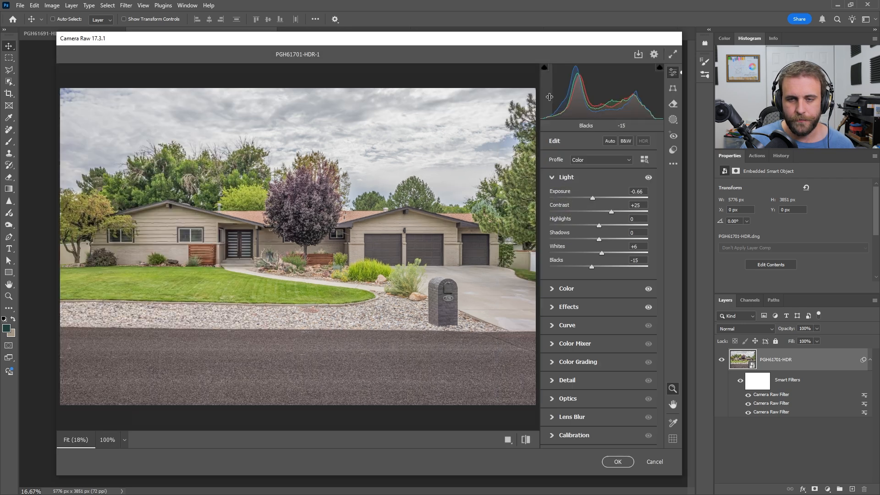
Step: Readjust the Camera Raw exposure of PGH61701-HDR to -0.55 and flatten the photo into a single layer
drag(603, 99, 605, 99)
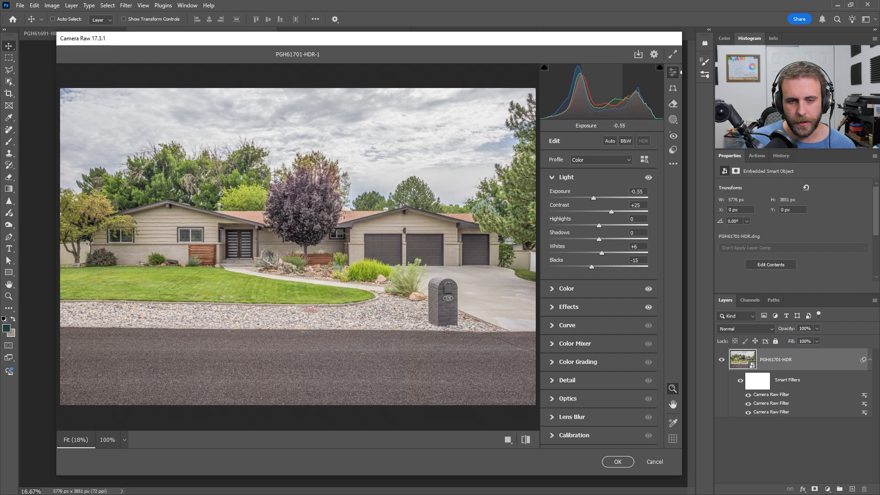
click(618, 463)
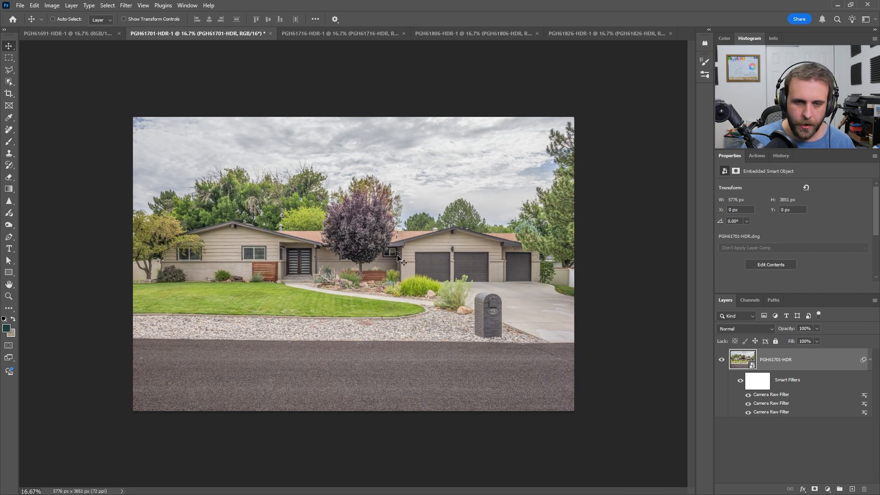
key(ctrl+shift+e)
Step: On PGH61716-HDR-1, apply a Camera Raw filter with exposure -0.42 and whites +36
click(323, 30)
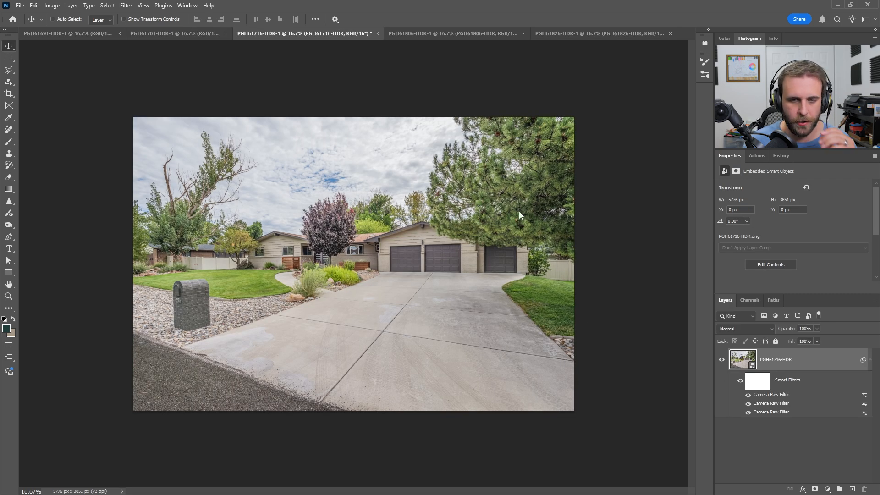
key(ctrl+shift+a)
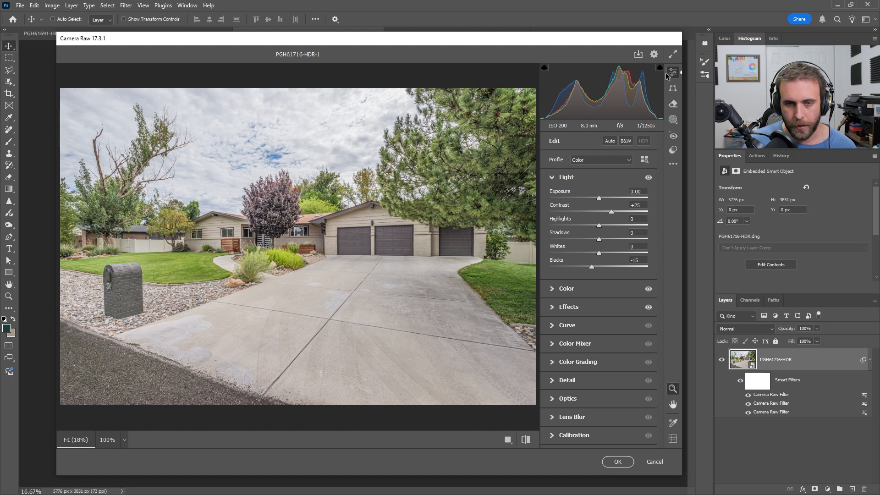
drag(602, 94, 590, 94)
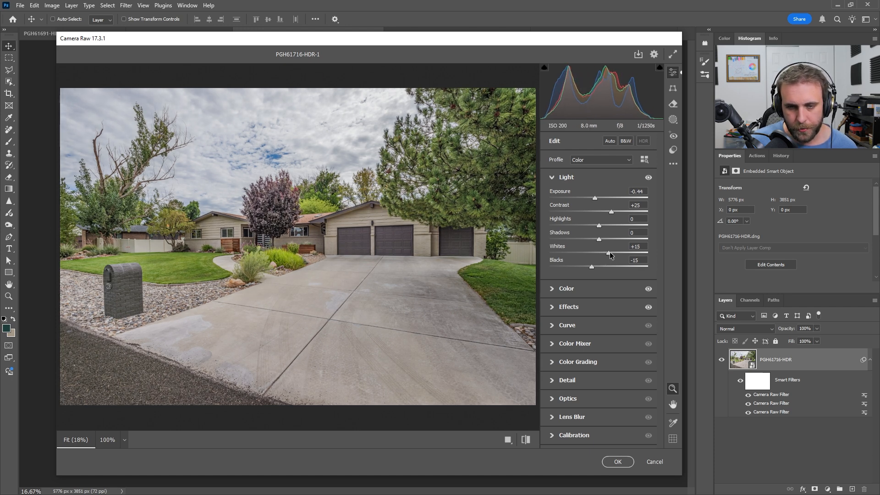
drag(610, 251, 616, 254)
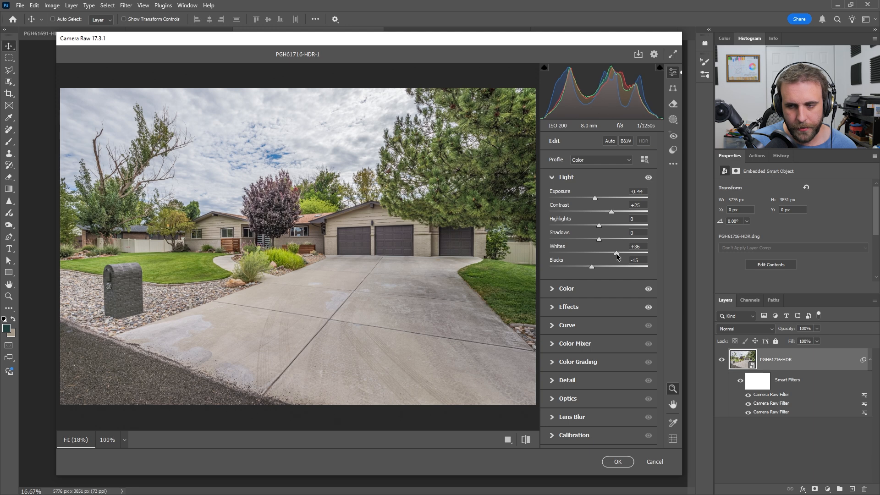
drag(604, 104, 604, 104)
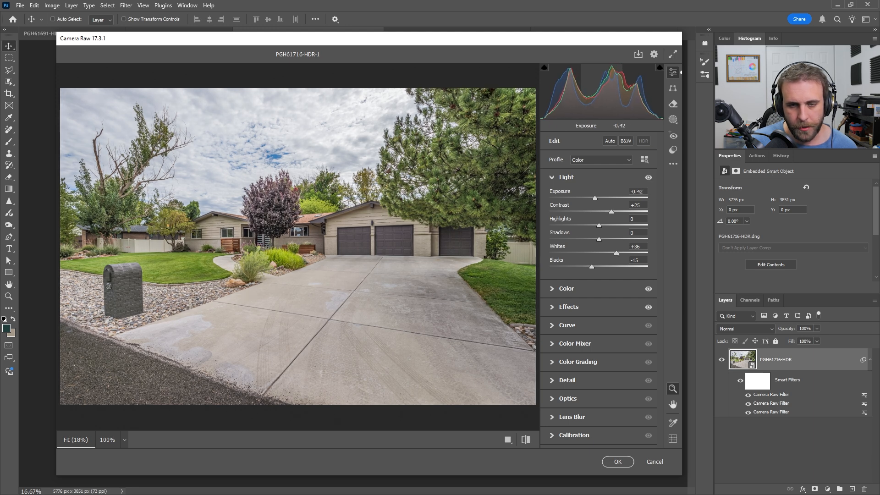
click(606, 462)
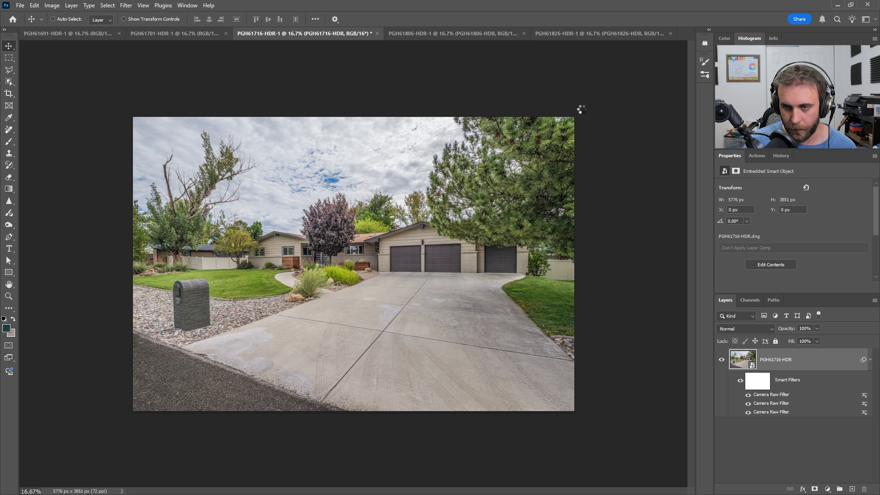
Step: Readjust the Camera Raw exposure of PGH61716-HDR to -0.29 and flatten the photo into a single layer
key(ctrl+shift+a)
drag(601, 98, 610, 98)
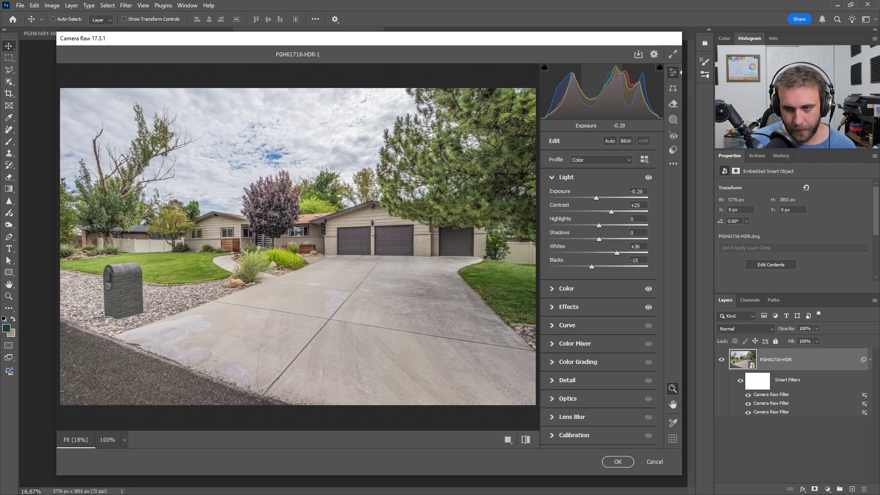
click(618, 462)
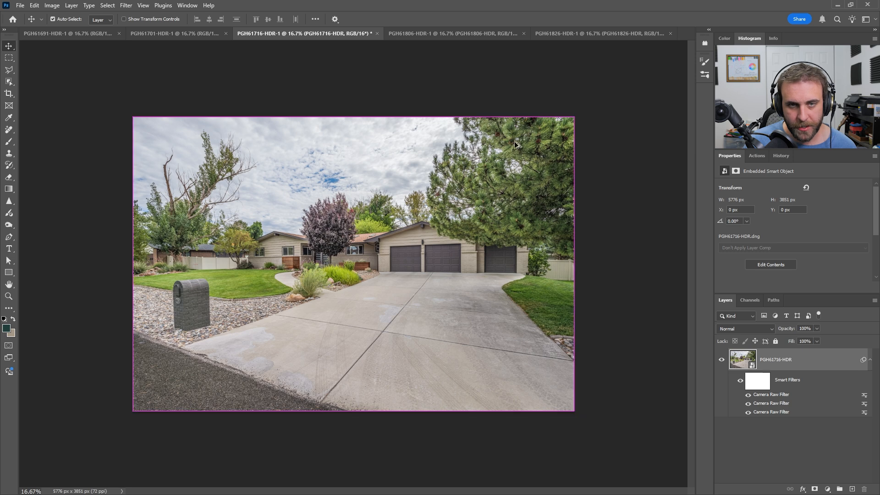
Step: On PGH61806-HDR-1, apply a Camera Raw filter with whites +20 and the exposure reset to 0.00
click(414, 34)
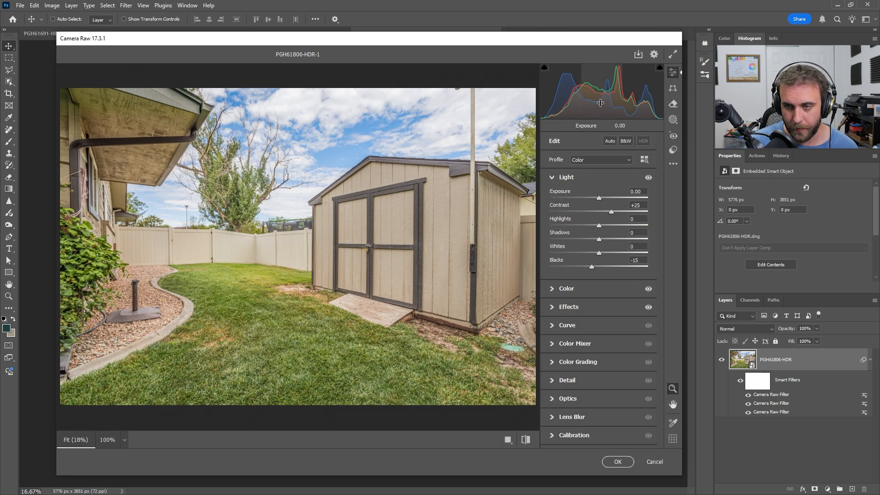
drag(601, 103, 604, 103)
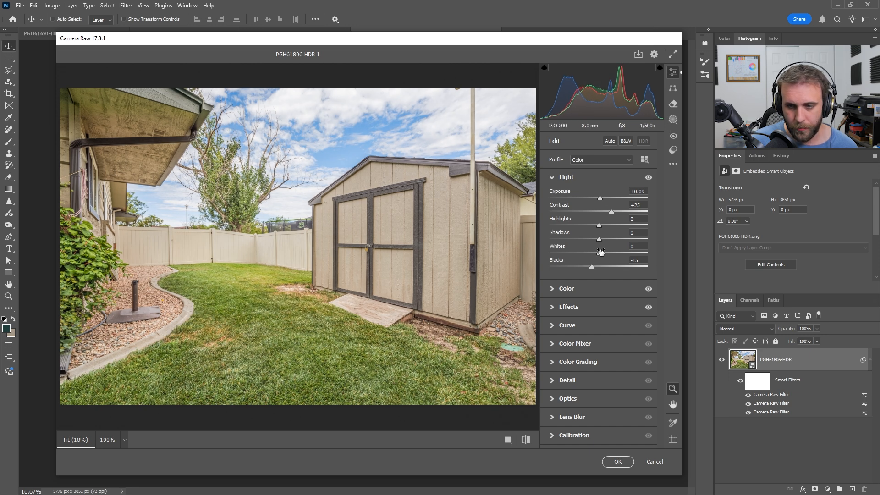
drag(600, 253, 608, 255)
double_click(613, 96)
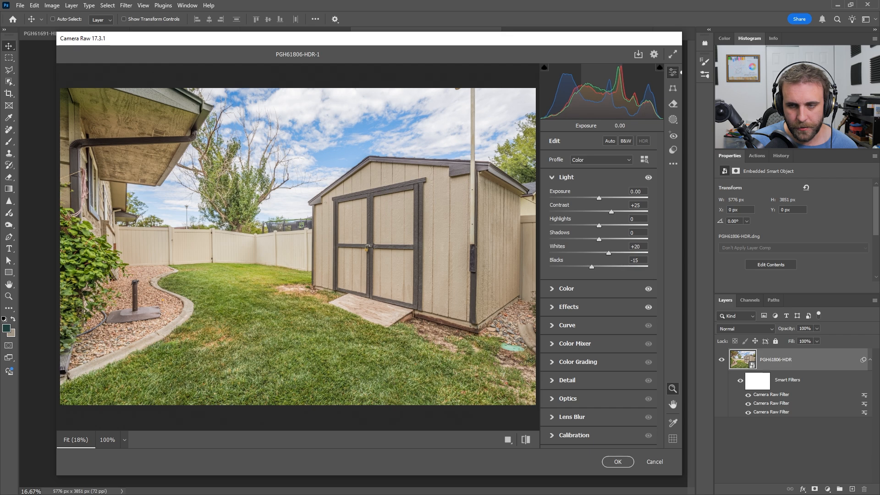
click(622, 466)
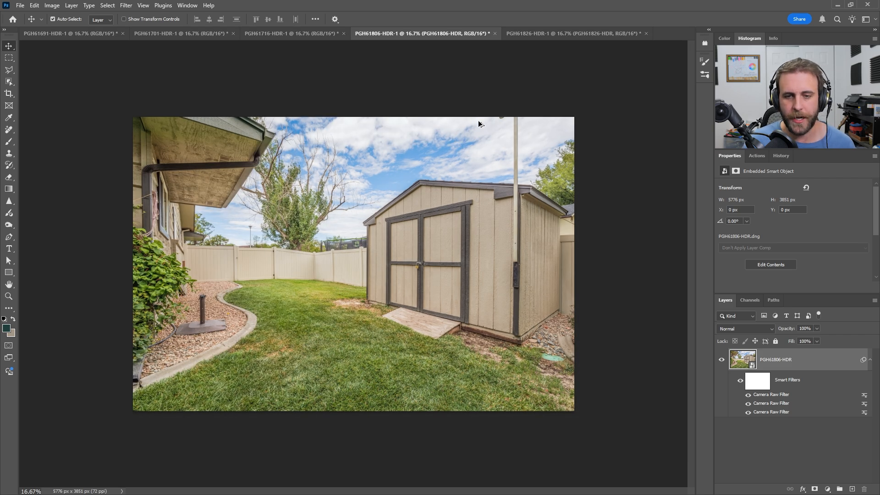
Step: On PGH61826-HDR-1, apply a Camera Raw filter with exposure -0.50 and whites +30
click(562, 34)
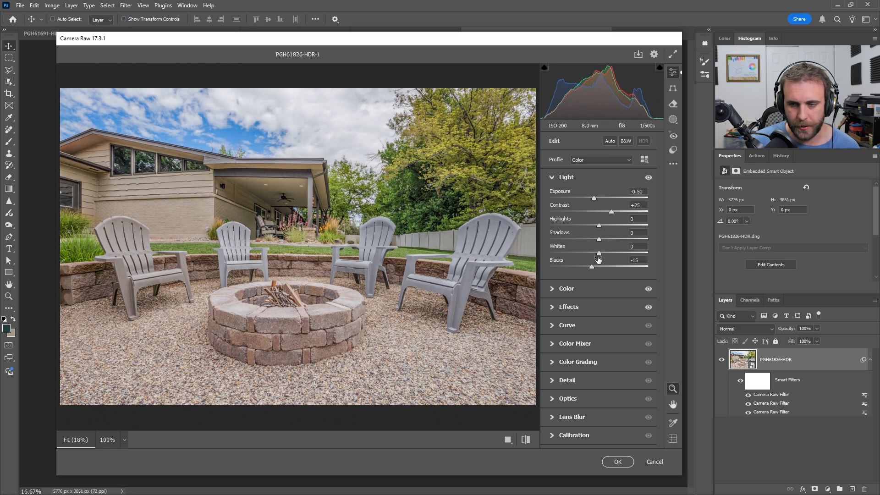
drag(597, 251, 613, 258)
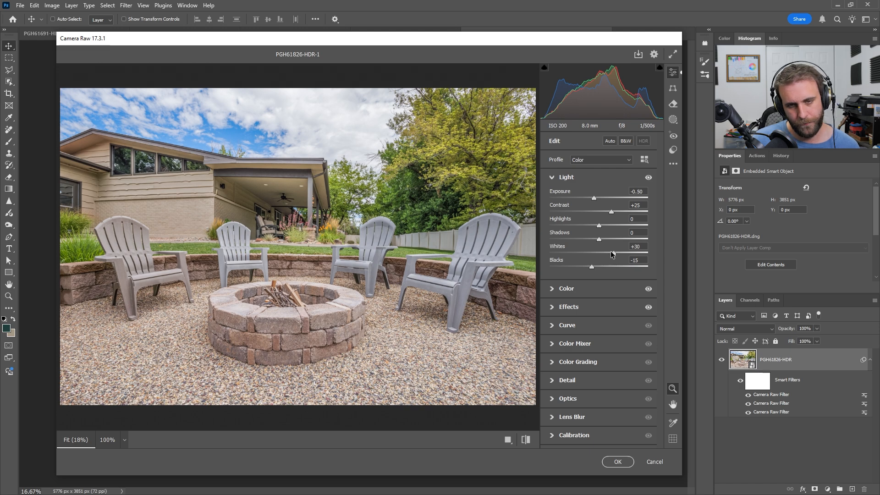
click(617, 461)
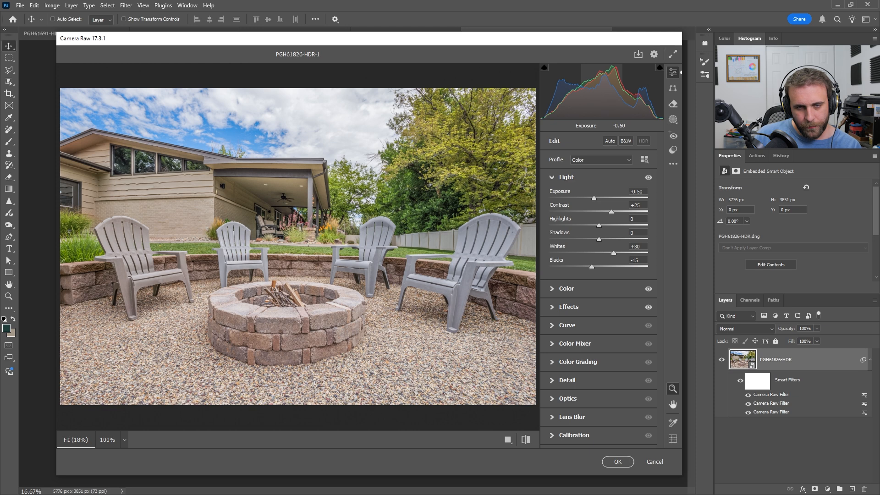
Step: Set the Camera Raw exposure of PGH61826-HDR-1 to -0.45, apply the filter and flatten the photo
drag(594, 198, 595, 198)
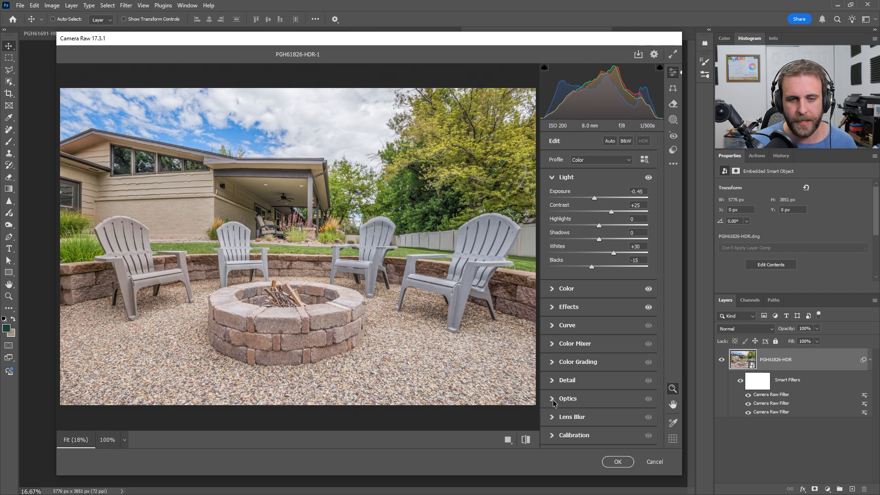
click(618, 462)
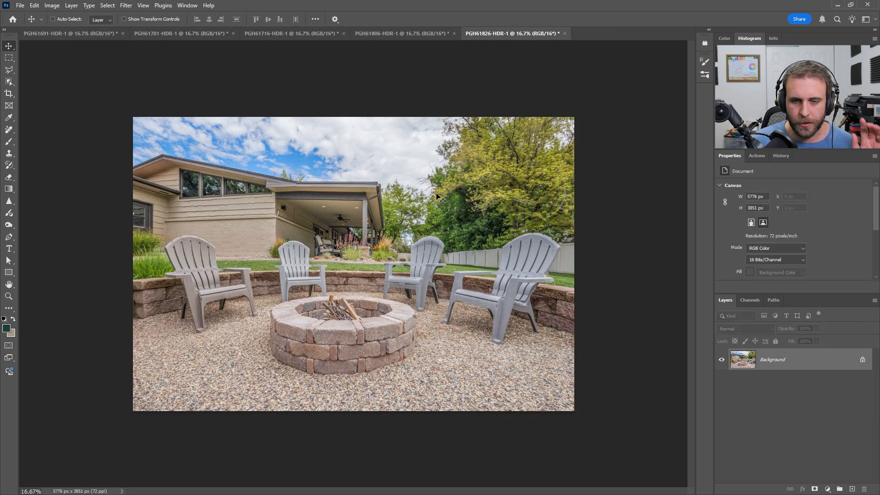
Step: Start a sky replacement on PGH61806-HDR-1 and choose the first blue sky in the Good Ones group
click(87, 35)
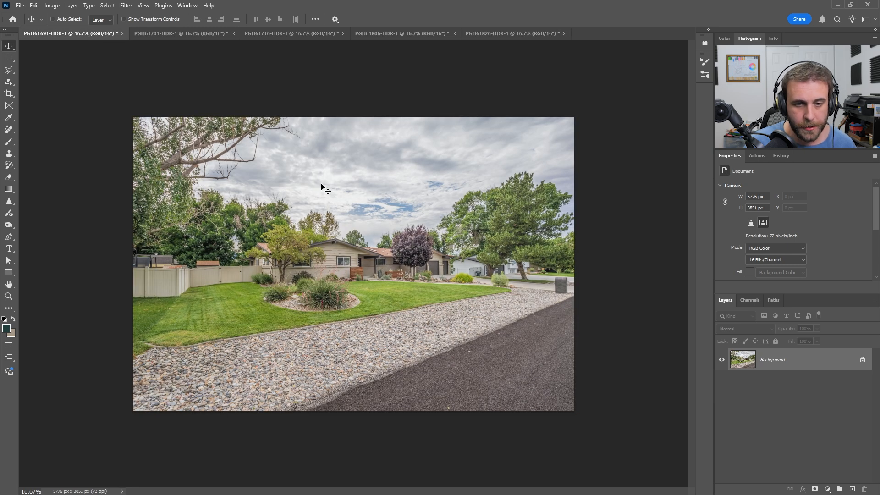
click(516, 35)
click(426, 35)
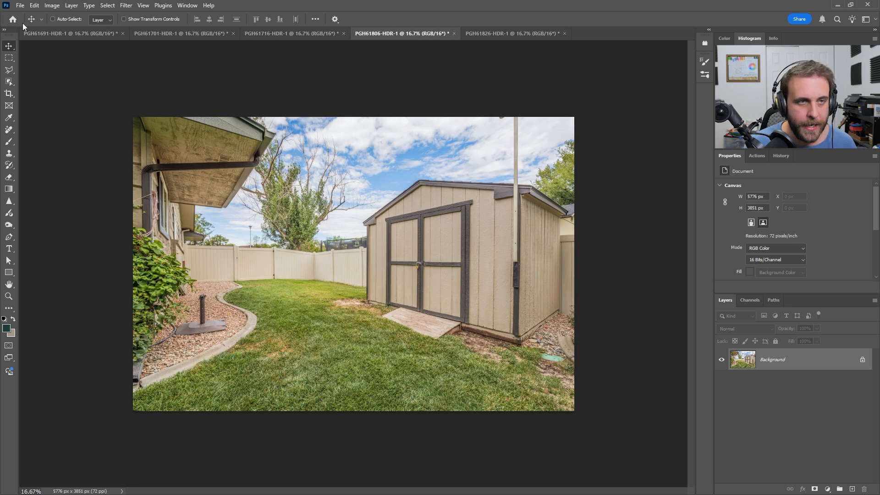
click(33, 5)
click(102, 258)
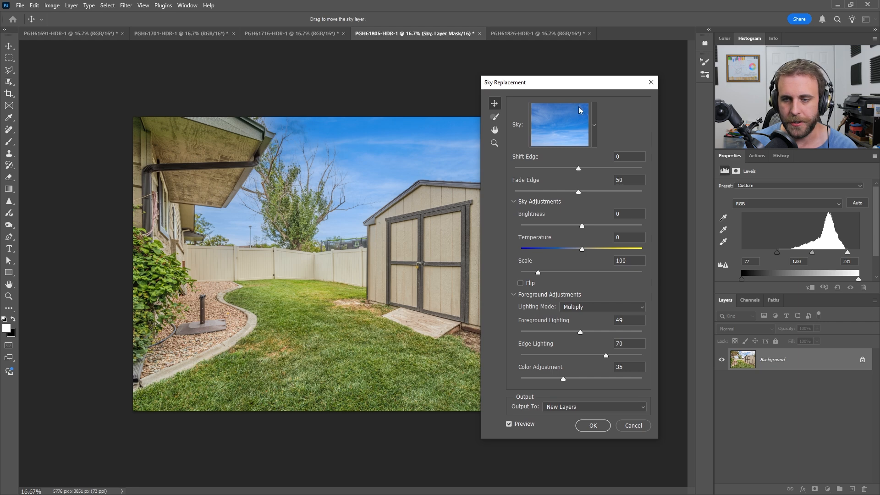
click(595, 121)
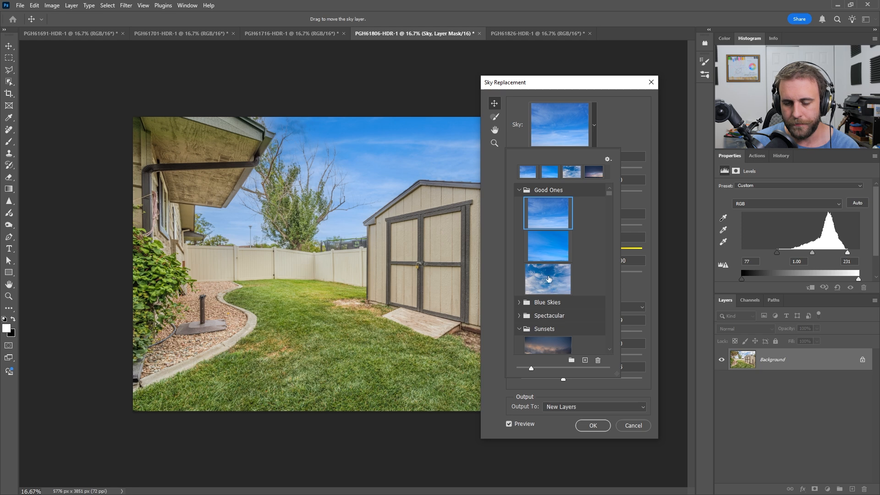
click(549, 278)
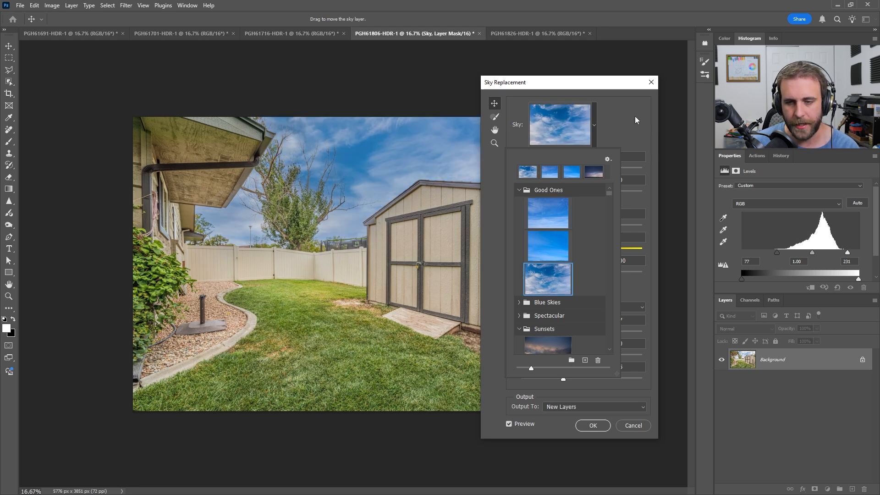
click(553, 217)
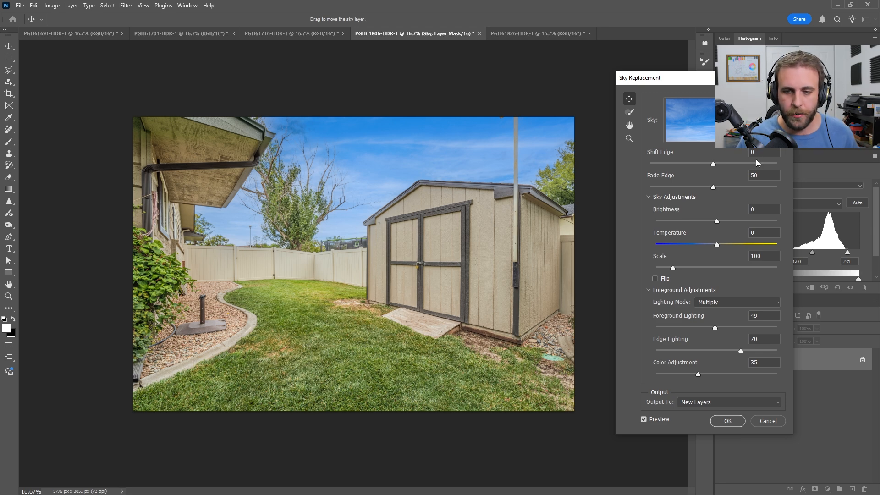
Step: Set the replacement sky's shift edge to -15, fade edge to 15 and brightness to 30
click(702, 119)
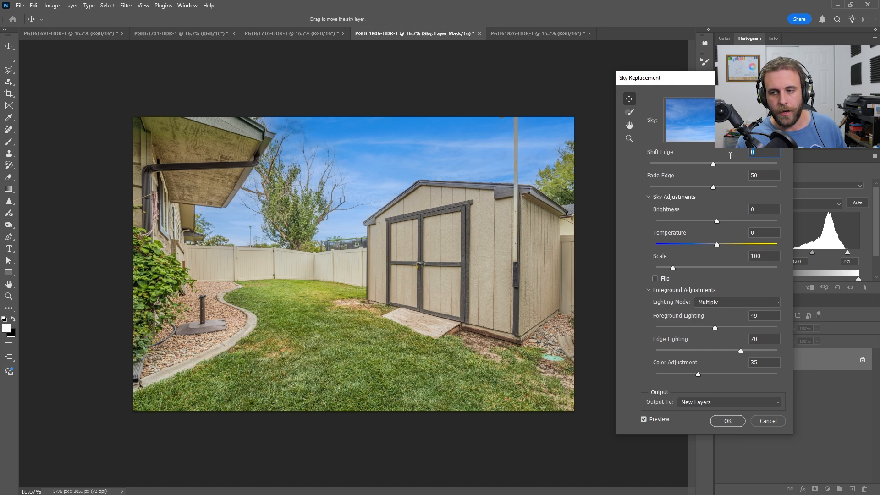
text(-15)
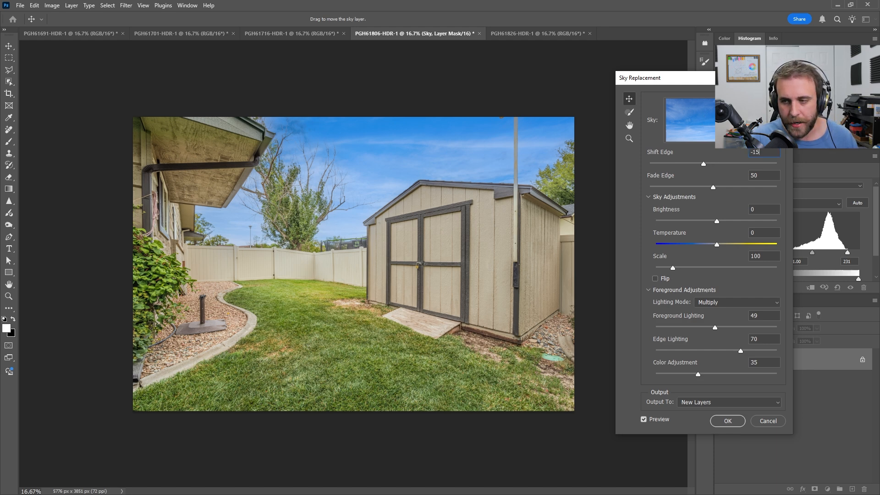
key(Tab)
text(15)
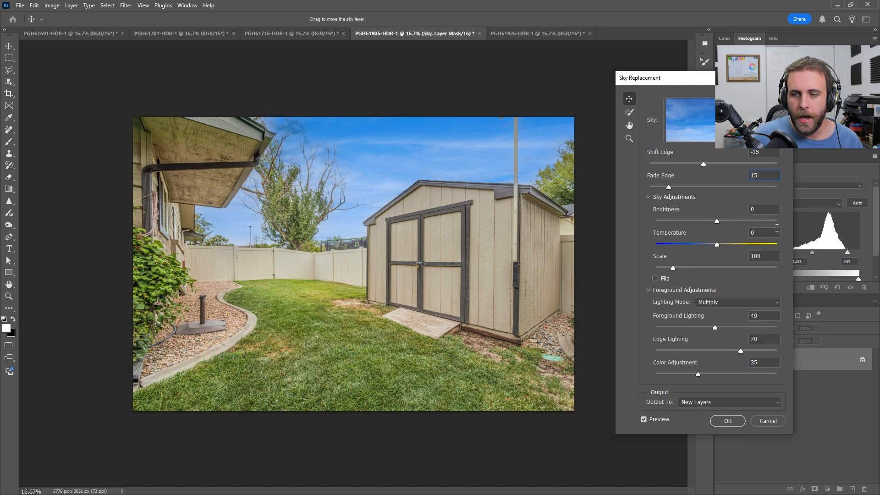
click(761, 209)
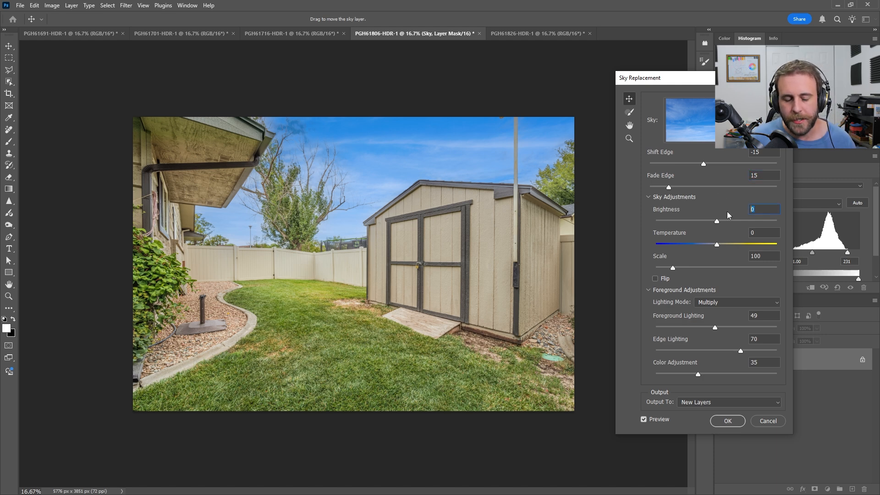
text(30)
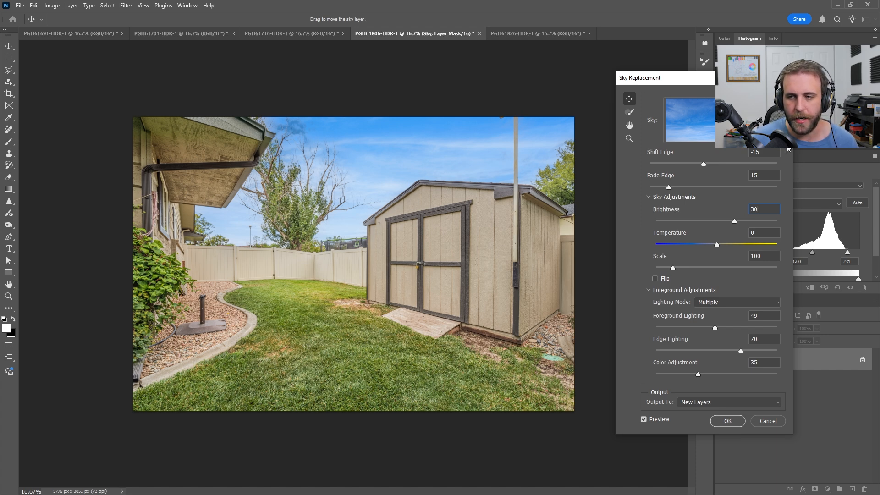
Step: Try the third, cloudier Good Ones sky with brightness 50 and reposition its clouds above the shed
click(738, 120)
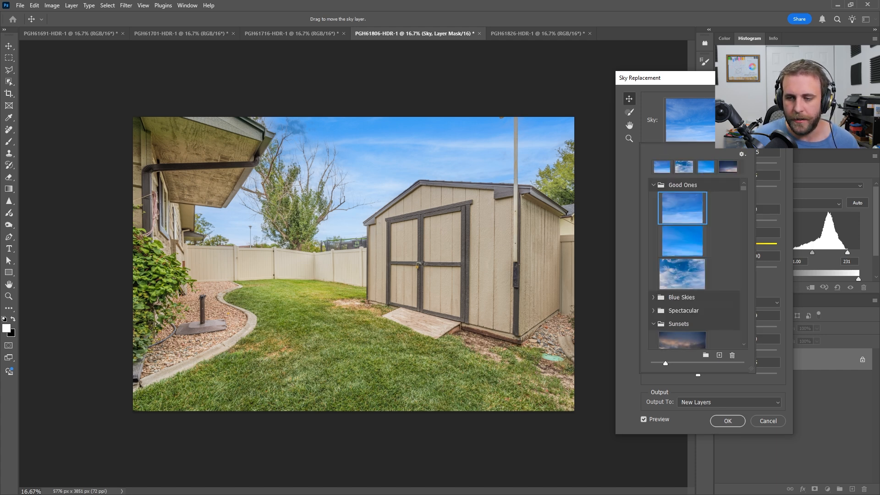
click(738, 120)
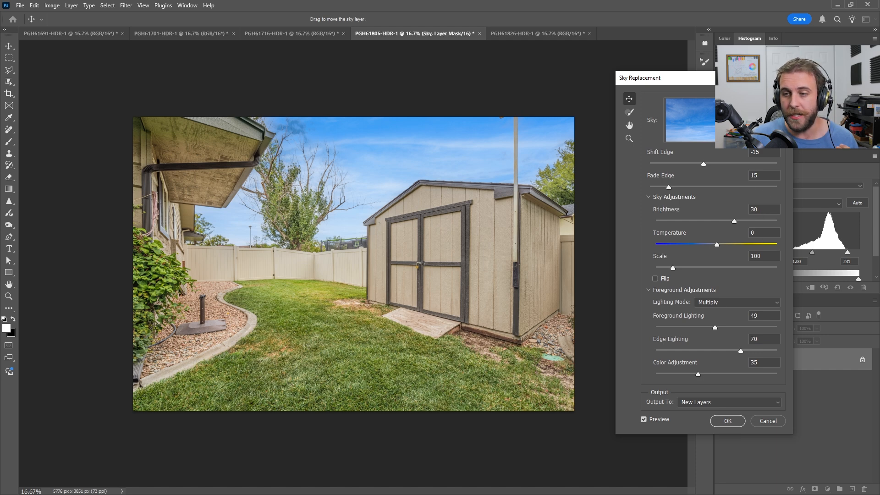
click(738, 120)
click(682, 274)
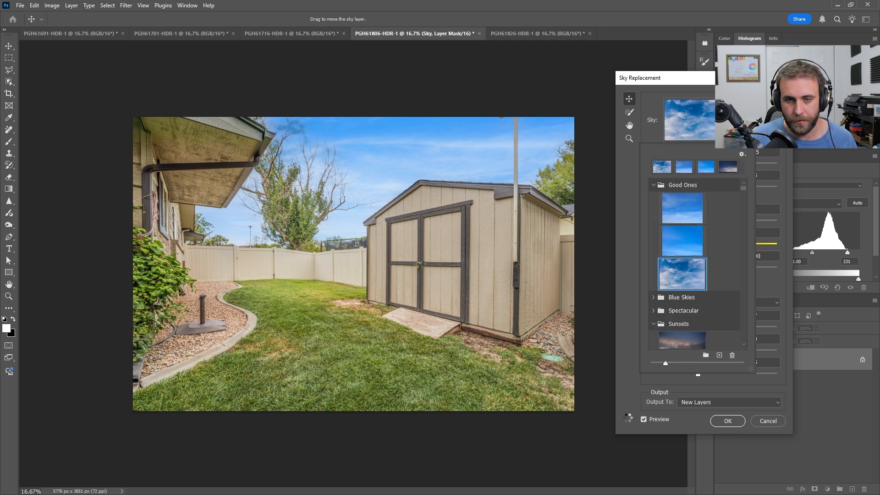
click(774, 159)
drag(771, 209, 702, 214)
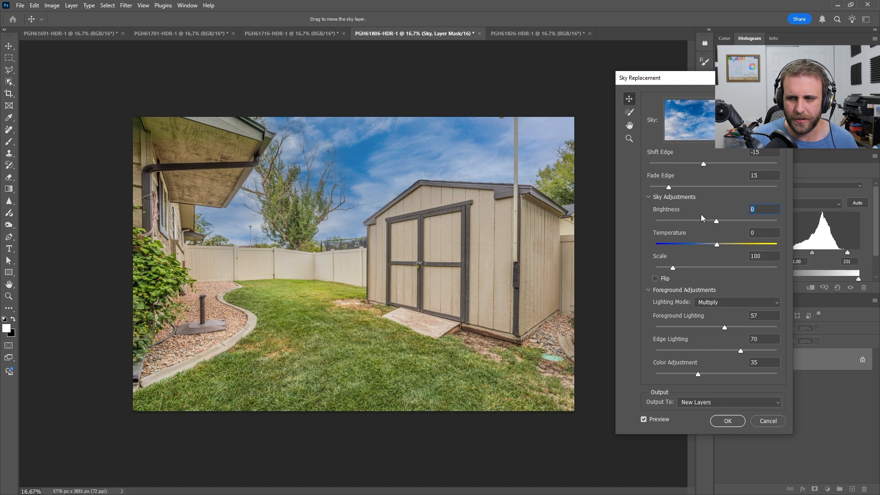
text(50)
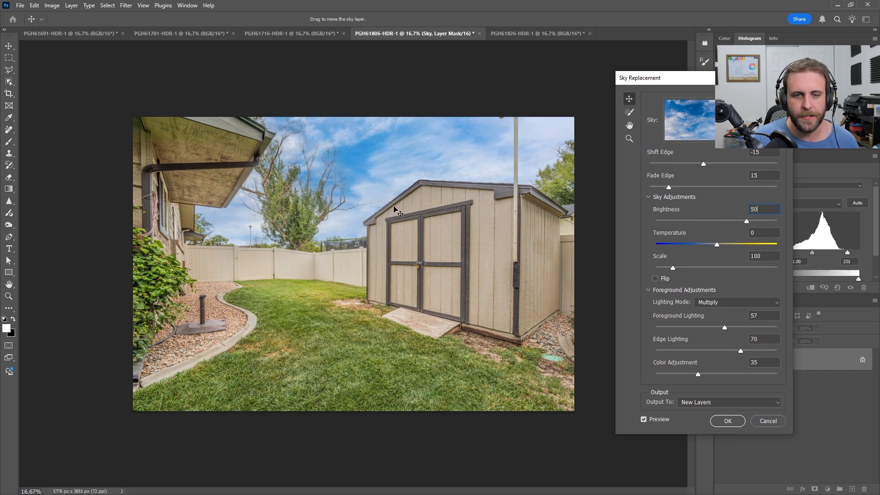
drag(455, 120, 388, 203)
Step: Switch back to the first Good Ones sky and set its brightness to 40
click(690, 121)
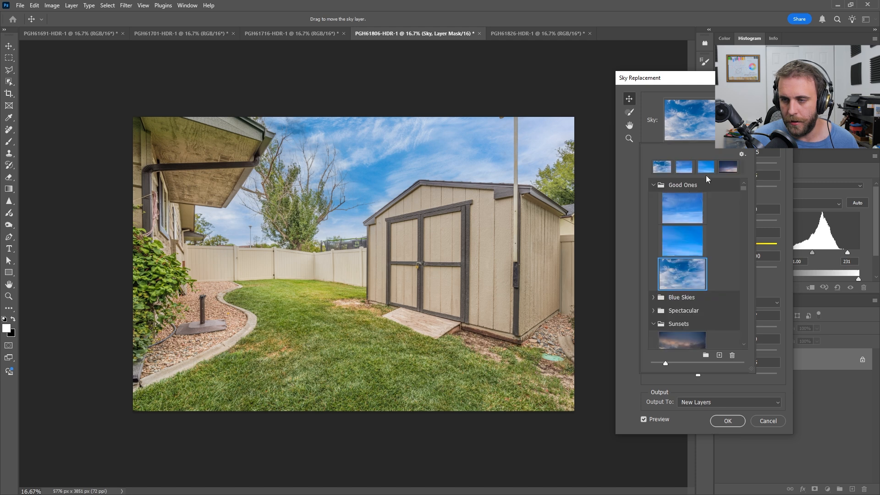
click(683, 195)
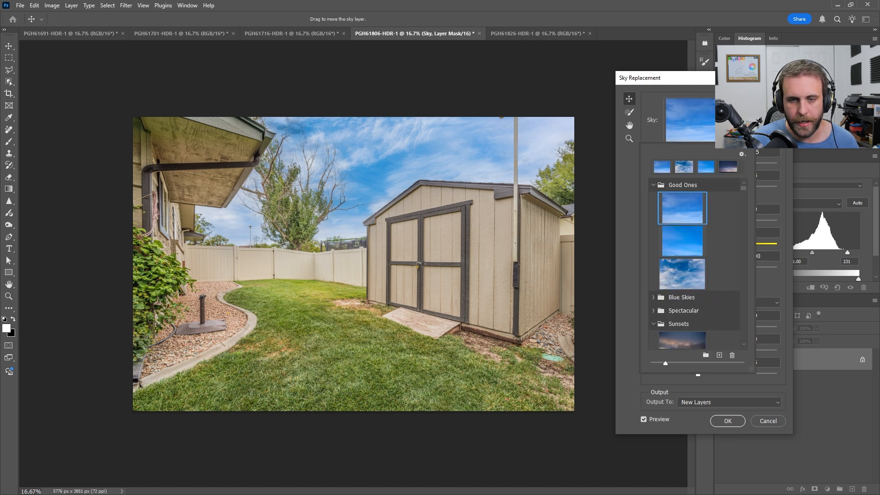
click(780, 244)
drag(765, 210, 664, 198)
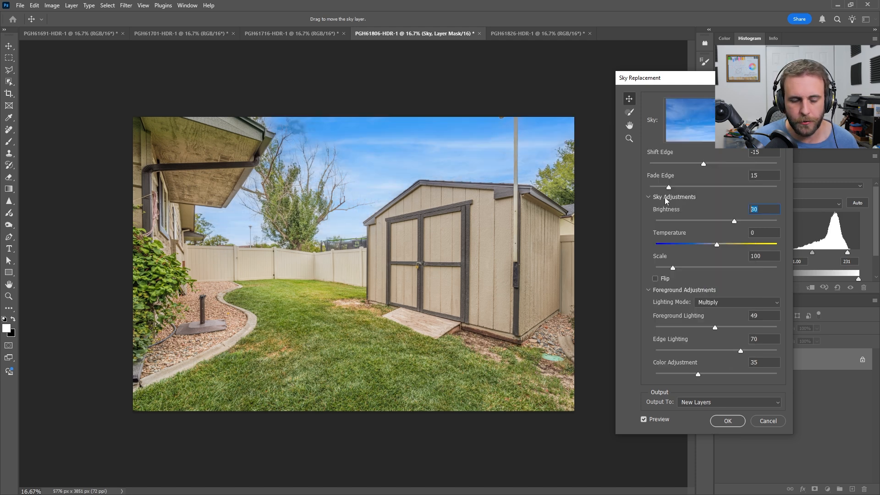
text(50)
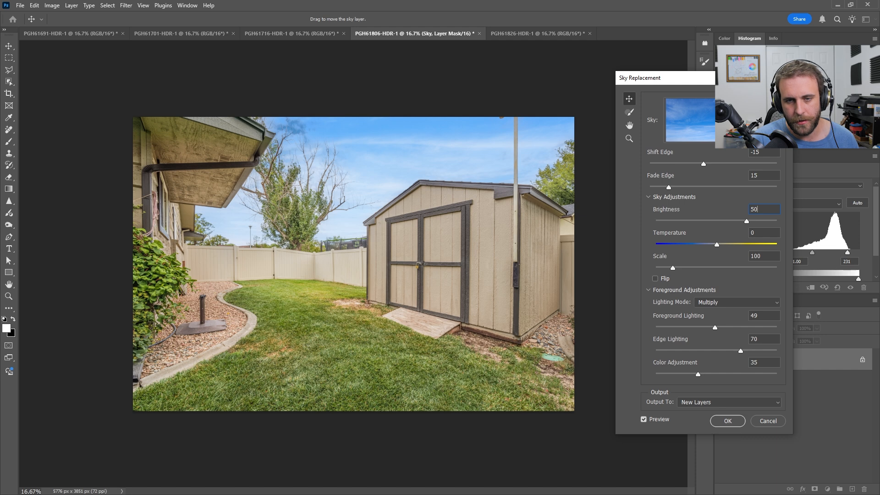
key(BackSpace)
key(BackSpace)
text(40)
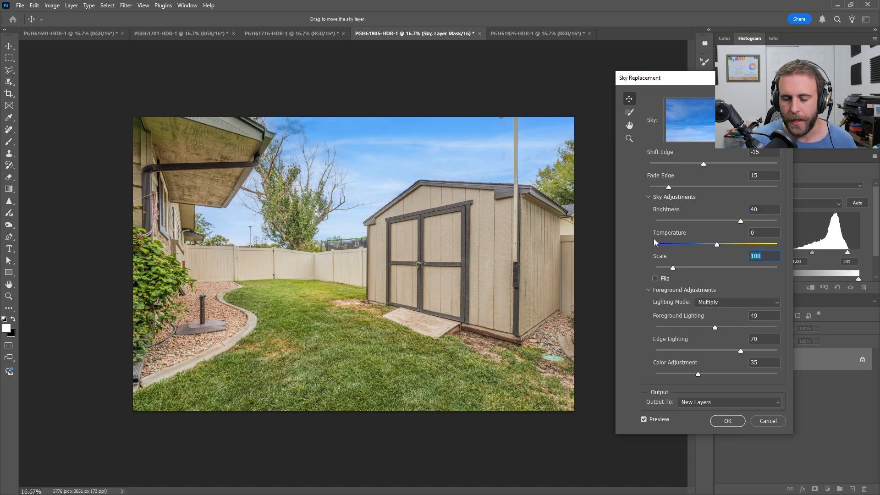
text(15)
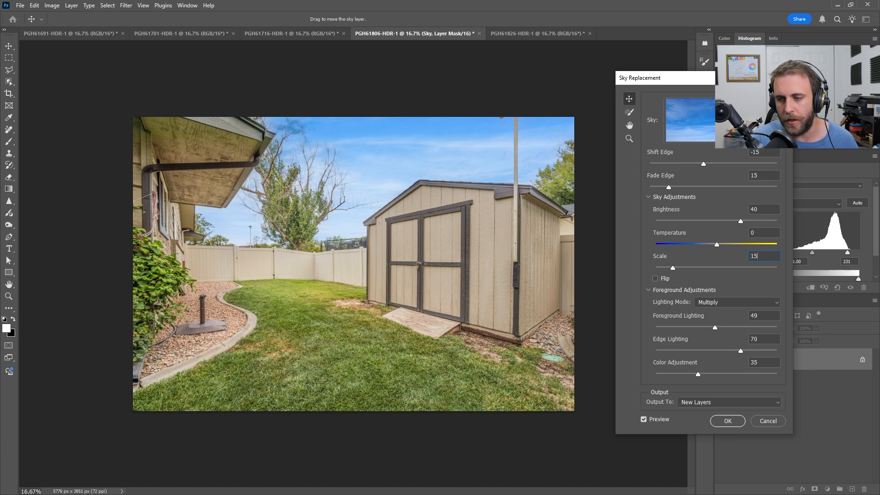
Step: Enlarge the replacement sky to a scale of 150, with foreground lighting 20 and color adjustment 0
drag(361, 183, 450, 106)
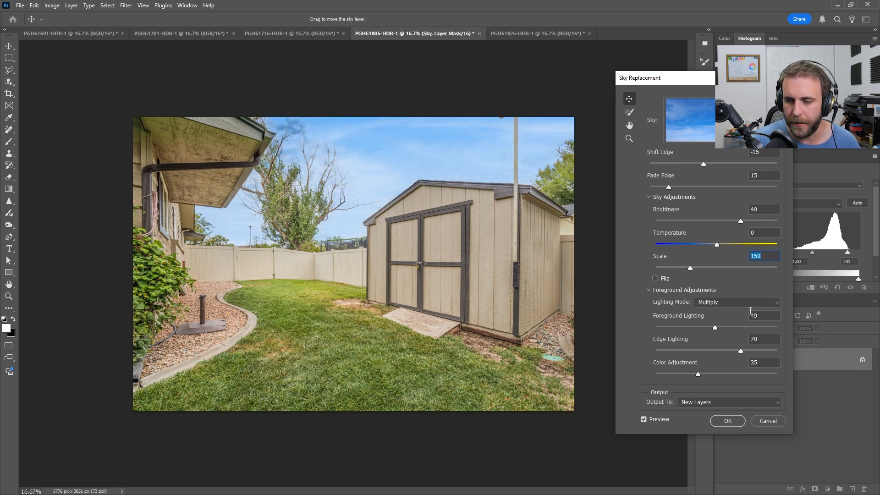
click(768, 317)
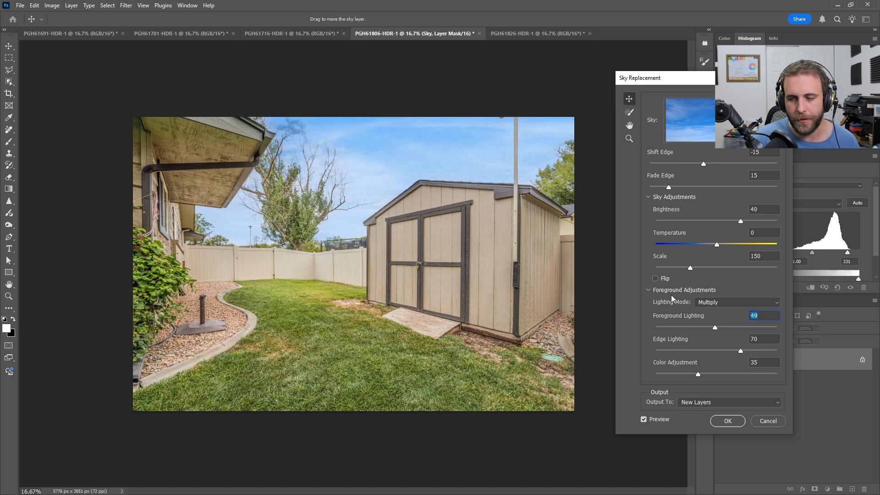
text(20)
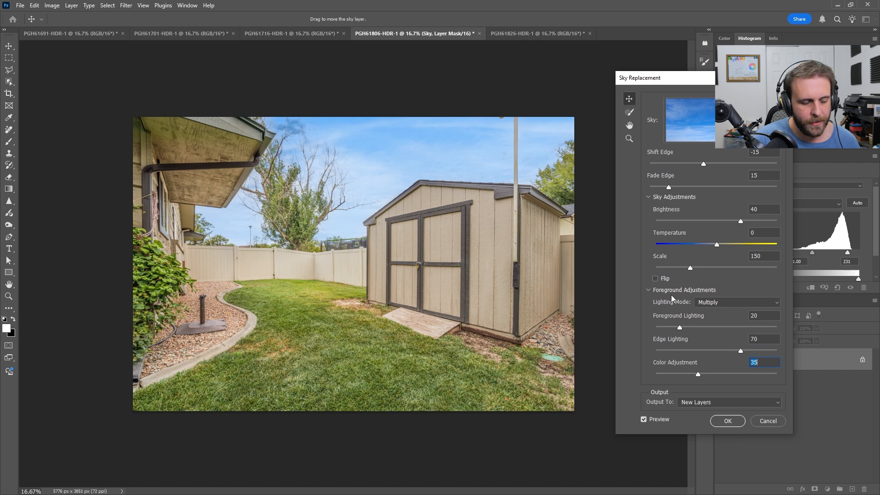
text(0)
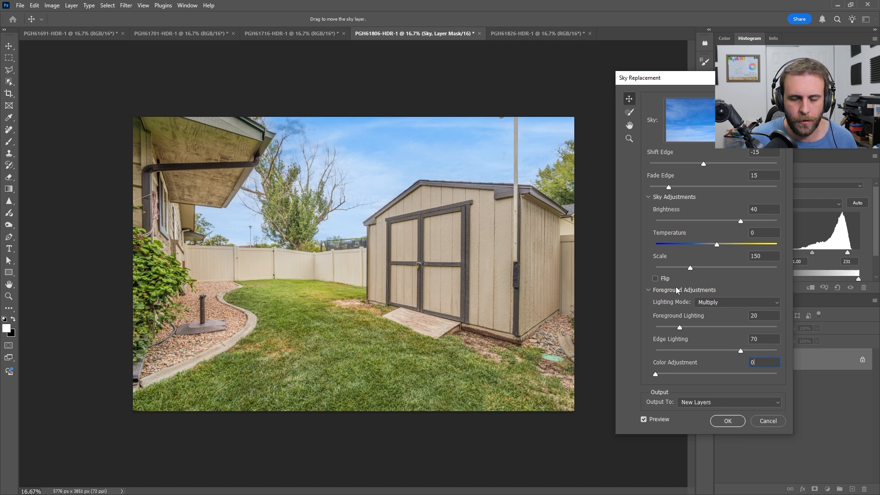
Step: Reposition the sky above the shed and apply the sky replacement, output to new layers
drag(375, 163, 387, 138)
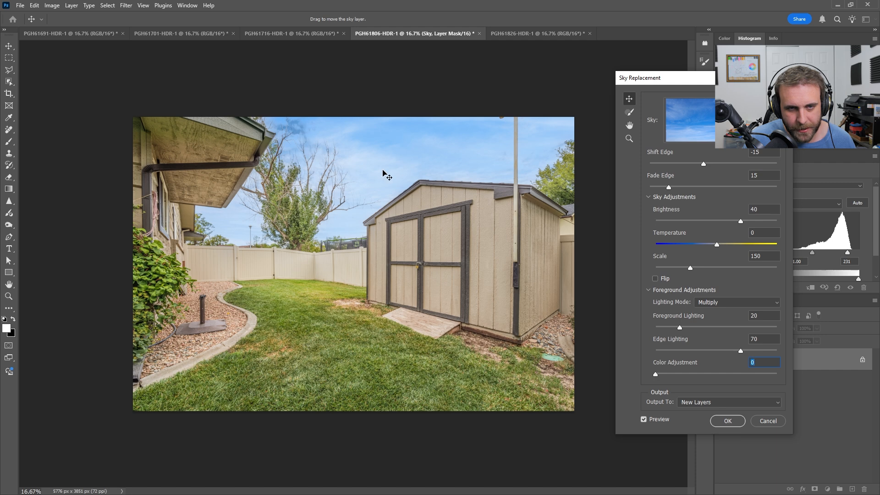
mouse_move(389, 168)
mouse_down()
mouse_move(396, 145)
mouse_move(385, 177)
mouse_move(411, 143)
mouse_move(472, 102)
mouse_move(419, 170)
mouse_move(383, 175)
mouse_up()
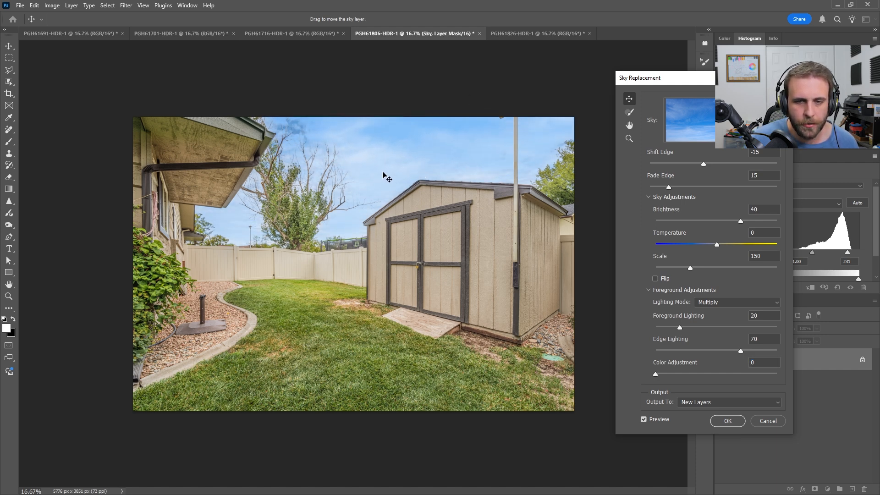
drag(373, 192, 329, 207)
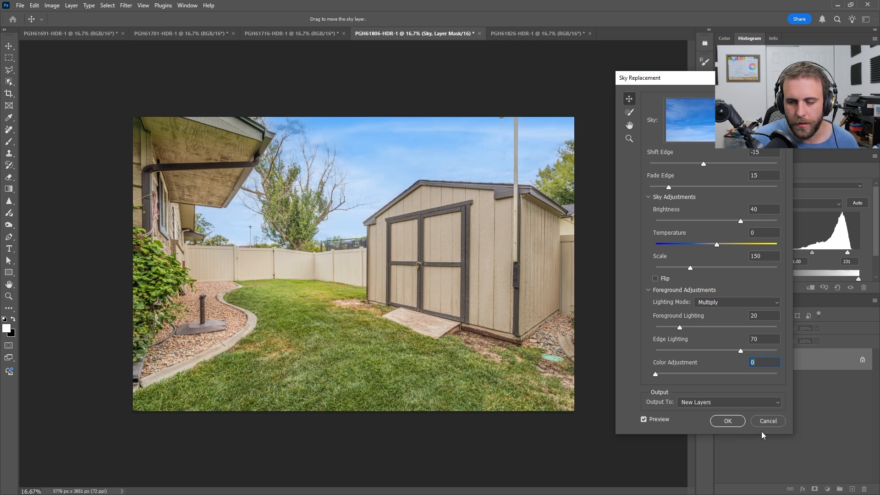
click(727, 421)
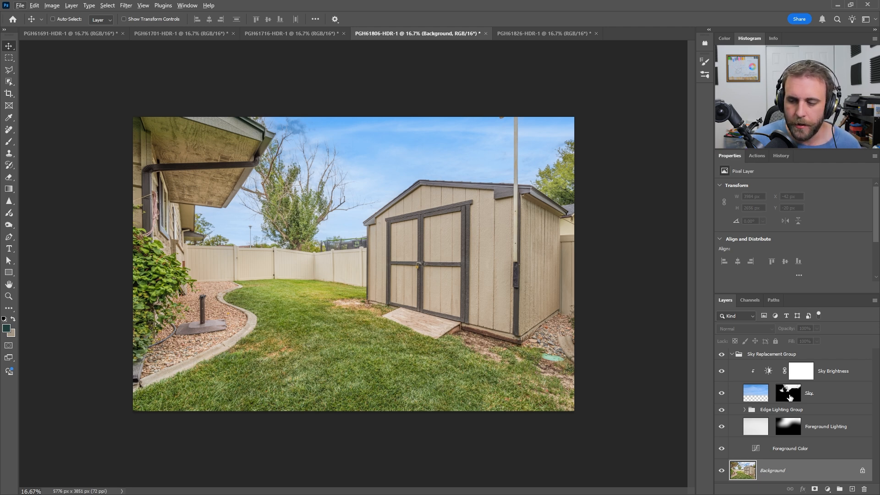
Step: Compare the photo with the Sky layer hidden and shown, and display its layer mask alone on the canvas
click(757, 396)
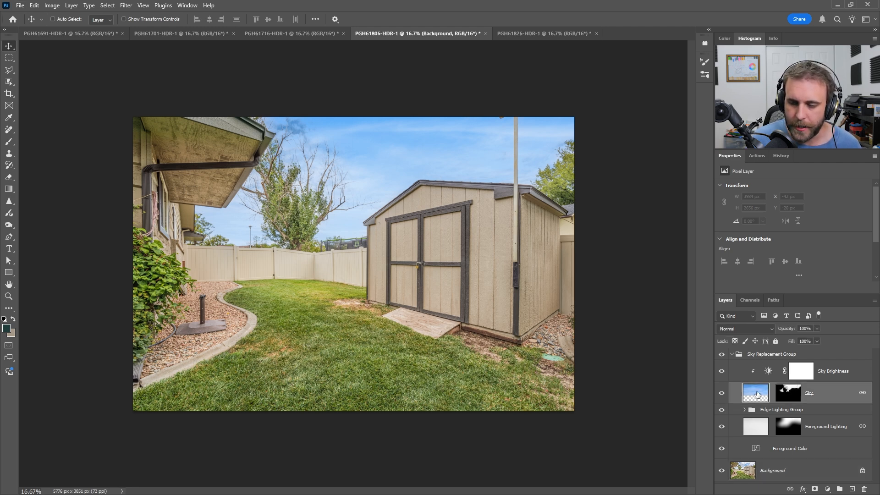
alt+click(722, 396)
alt+click(722, 396)
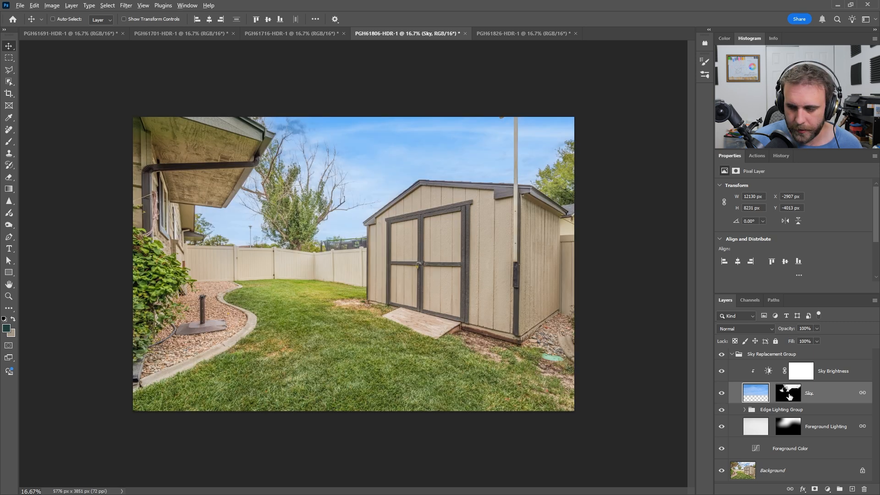
alt+click(790, 397)
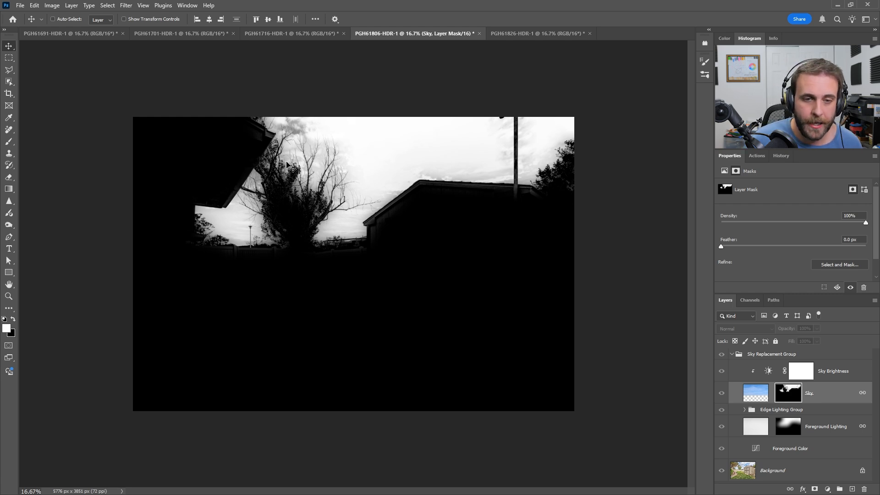
Step: Return to the photo view and try to select the house and its roof overhang on the Background layer with the Object Selection tool
alt+click(794, 390)
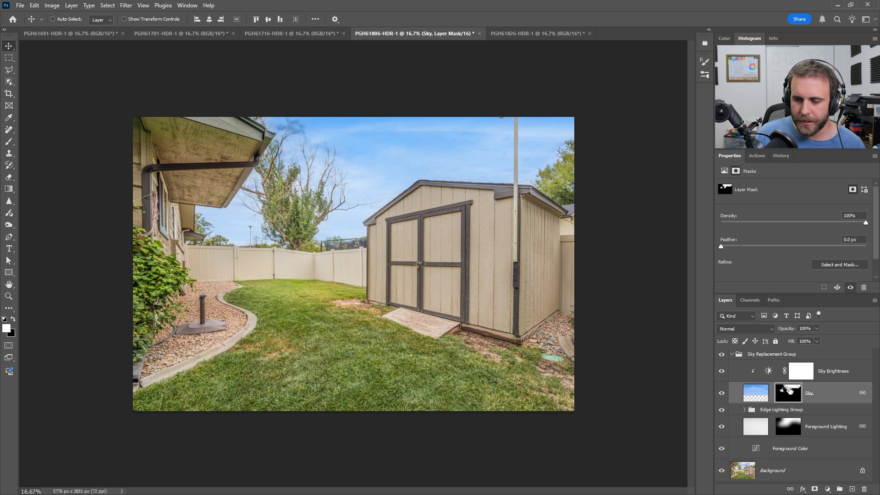
click(9, 83)
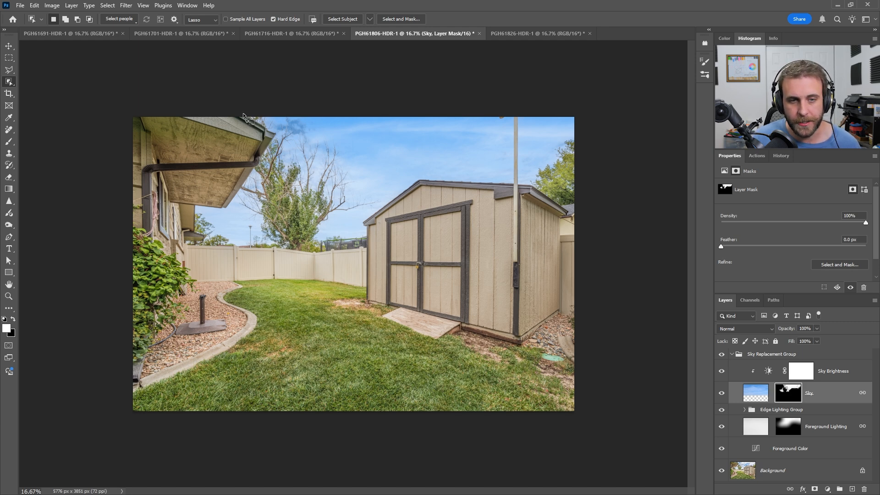
mouse_move(243, 113)
mouse_down()
mouse_move(279, 145)
mouse_move(231, 205)
mouse_move(197, 212)
mouse_move(194, 232)
mouse_move(209, 238)
mouse_move(186, 244)
mouse_move(180, 287)
mouse_move(131, 340)
mouse_move(56, 196)
mouse_move(78, 34)
mouse_move(188, 16)
mouse_move(251, 25)
mouse_up()
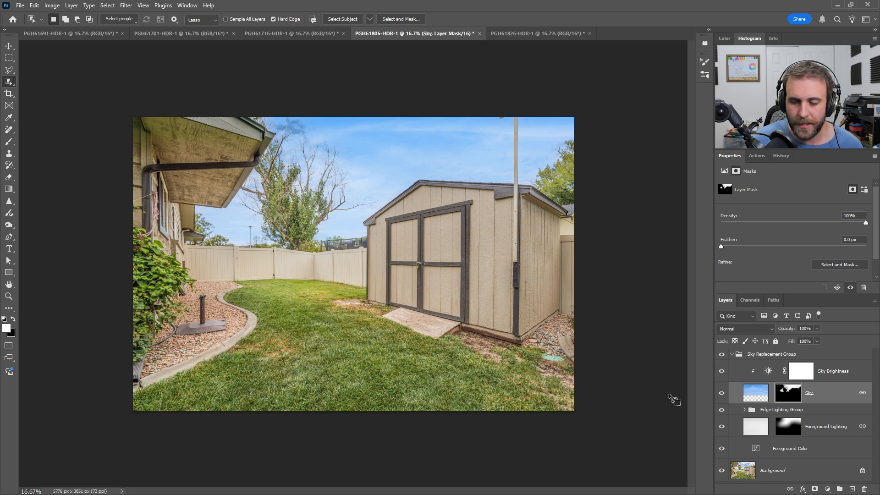
click(745, 471)
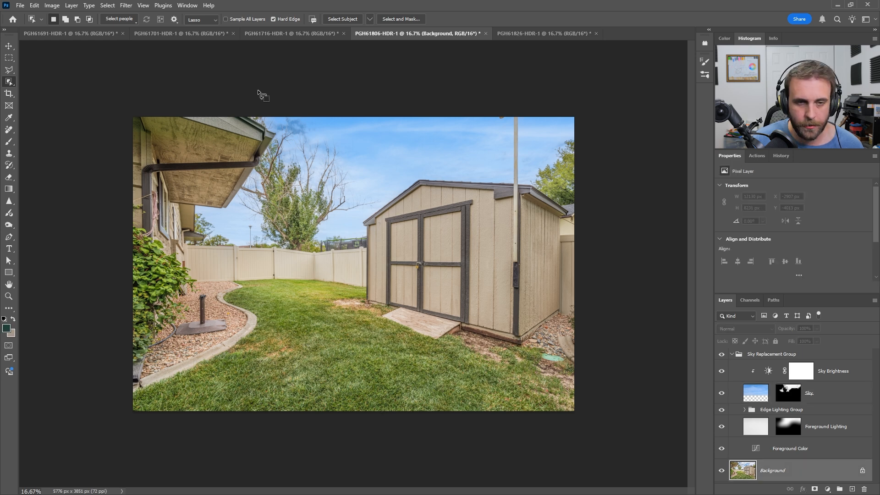
mouse_move(277, 133)
mouse_down()
mouse_move(242, 202)
mouse_move(194, 222)
mouse_move(210, 236)
mouse_move(184, 258)
mouse_move(155, 307)
mouse_move(79, 255)
mouse_move(98, 42)
mouse_move(260, 33)
mouse_up()
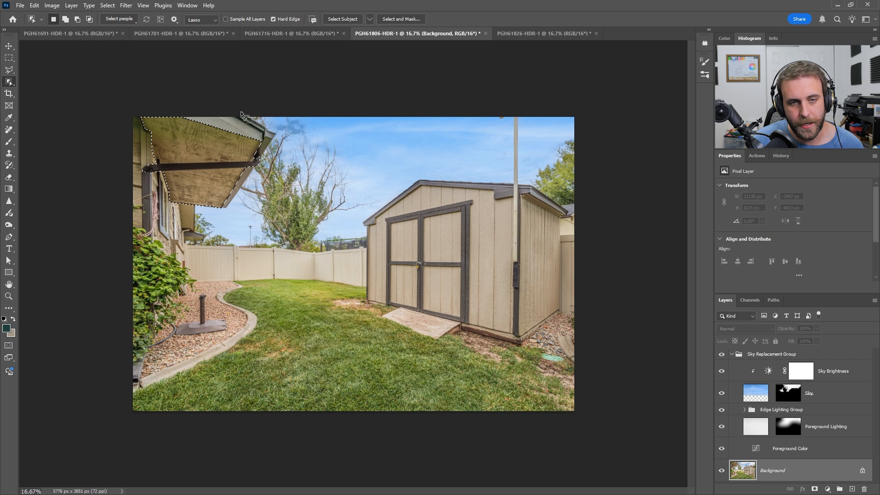
mouse_move(241, 114)
mouse_down()
mouse_move(275, 131)
mouse_move(277, 149)
mouse_move(252, 188)
mouse_move(226, 209)
mouse_move(203, 212)
mouse_move(209, 243)
mouse_move(191, 252)
mouse_move(183, 294)
mouse_move(118, 353)
mouse_move(65, 53)
mouse_move(178, 21)
mouse_move(248, 12)
mouse_move(246, 2)
mouse_up()
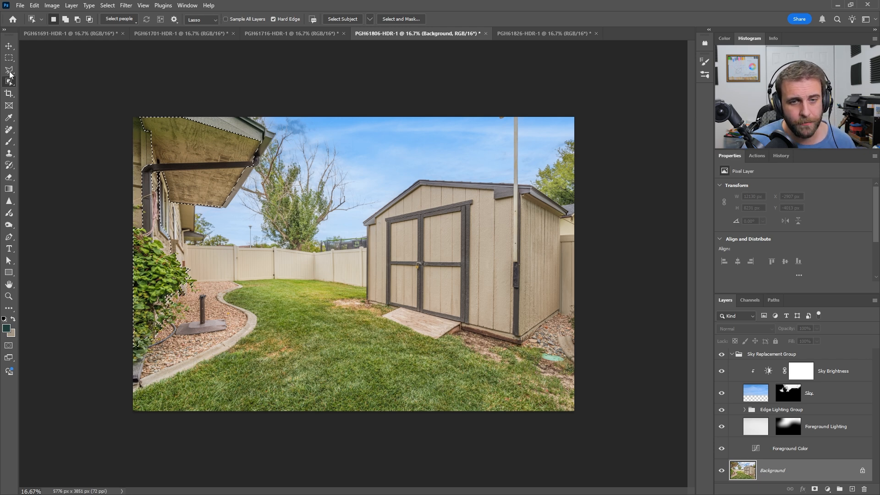
Step: Discard the current selection and trace the house's roof, eave and wall edges against the sky with the Polygonal Lasso tool, closing the outline
click(9, 71)
key(ctrl+d)
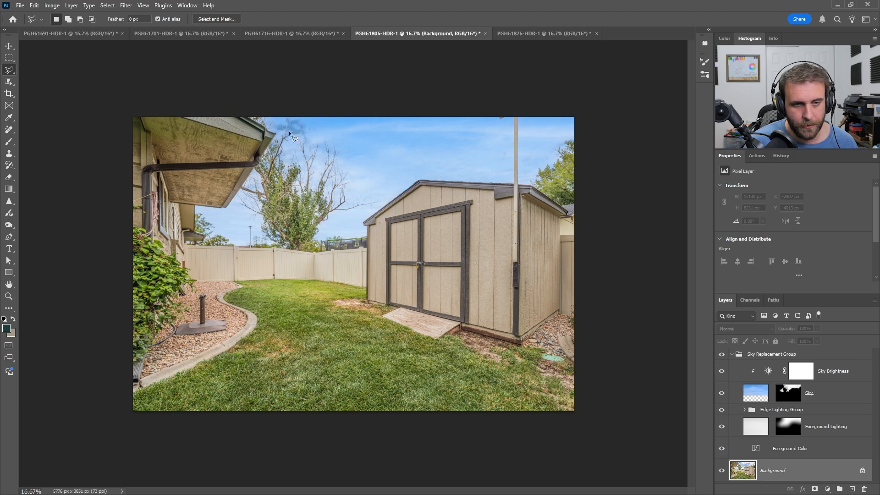
key(ctrl+plus)
key(ctrl+plus)
key(ctrl+plus)
drag(429, 319, 498, 416)
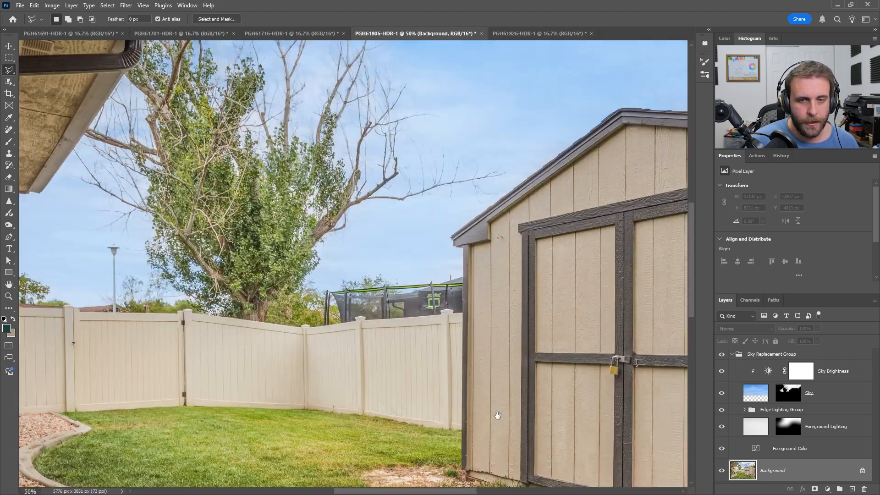
drag(292, 245, 518, 425)
click(270, 81)
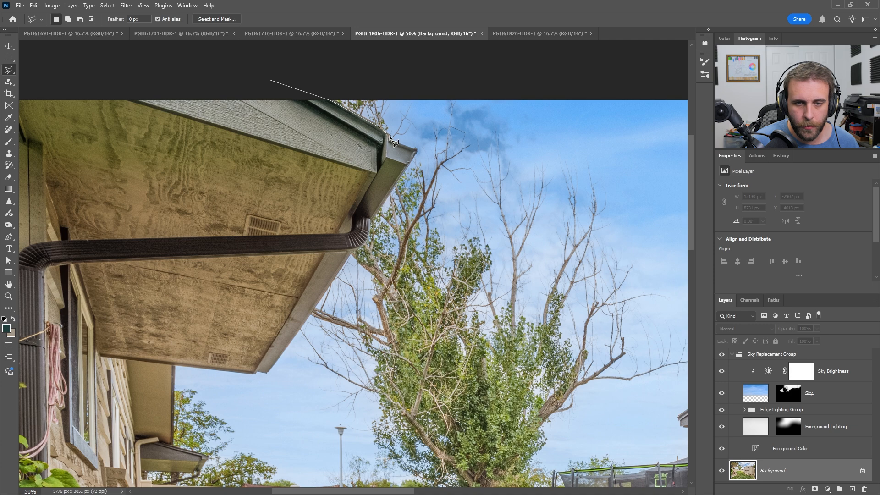
click(416, 150)
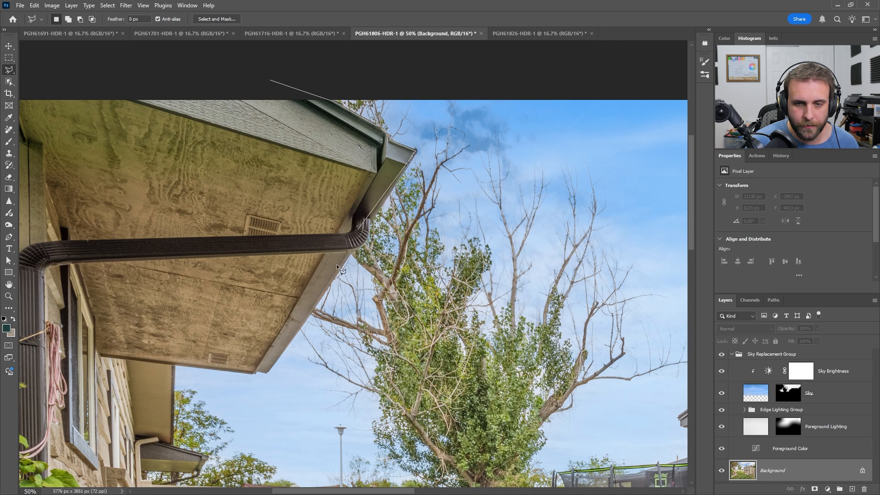
click(266, 374)
click(173, 361)
scroll(171, 403, down, 1)
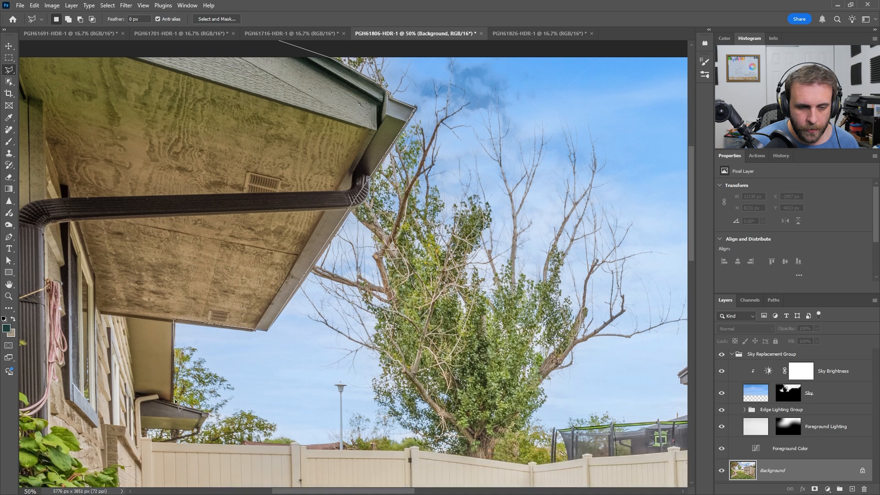
click(170, 405)
click(205, 416)
click(142, 423)
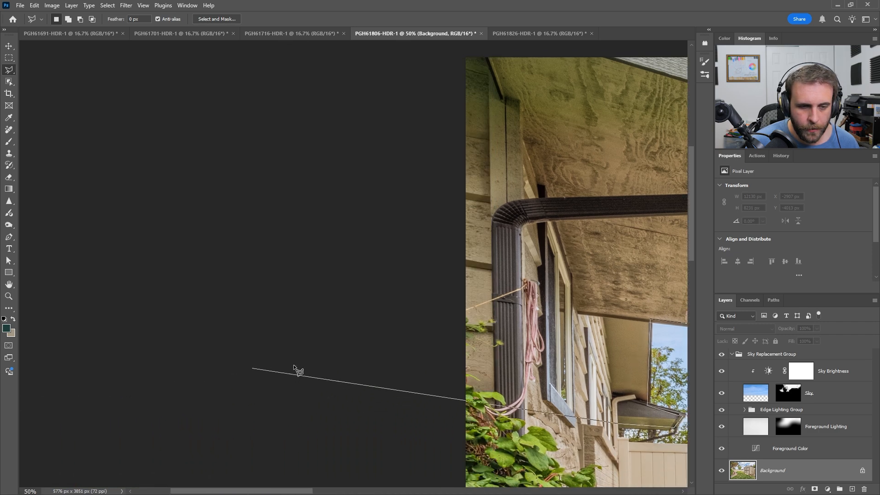
click(297, 369)
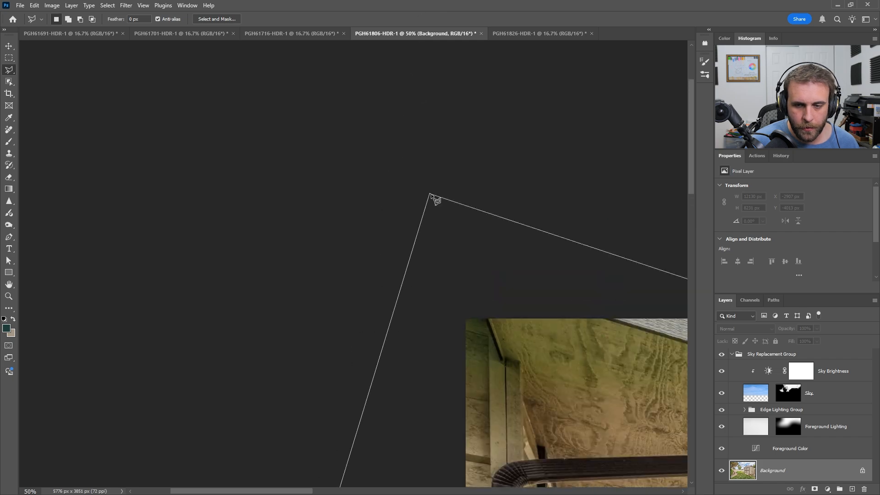
double_click(444, 158)
key(ctrl+0)
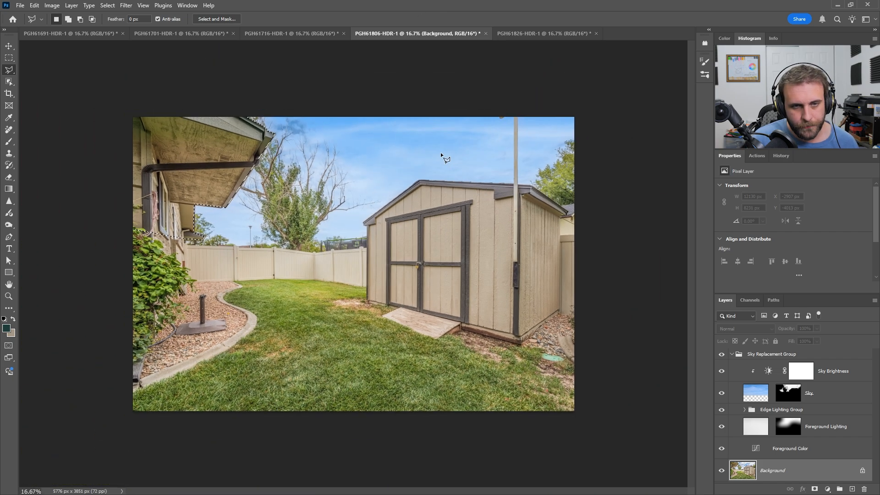
Step: Fill the selected house area with black on the Sky layer's mask, deselect, and check the mask alone on the canvas
click(788, 393)
key(d)
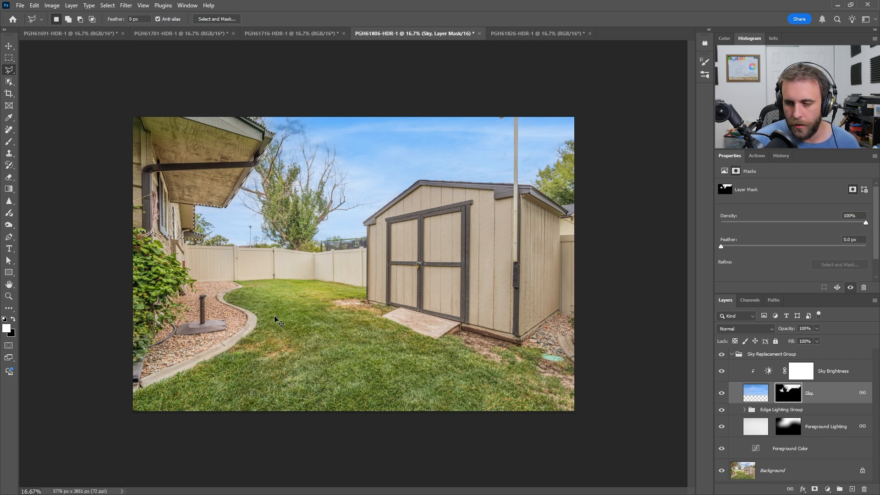
alt+click(789, 393)
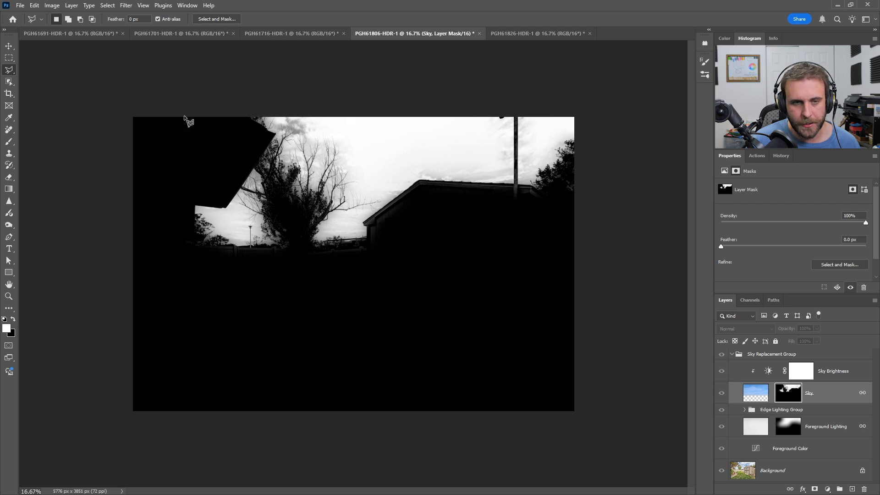
alt+click(789, 398)
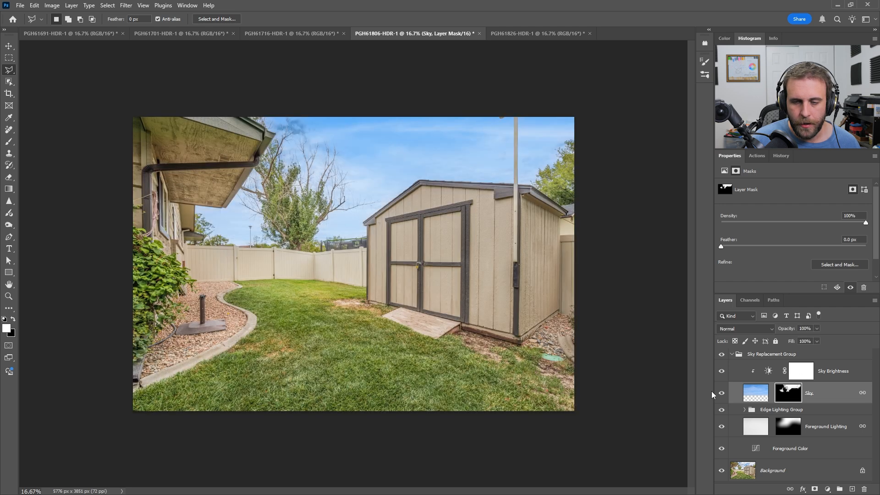
Step: Select the whole shed on the Background layer by lassoing around it with the Object Selection tool
click(750, 479)
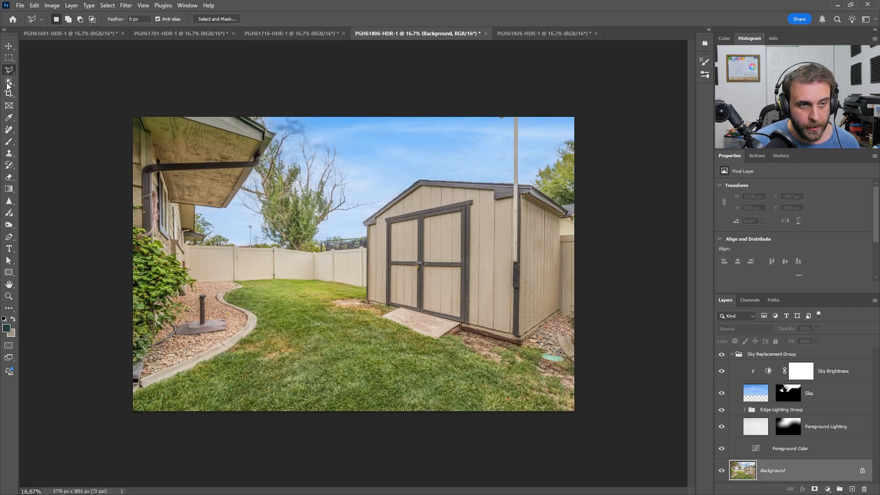
click(8, 84)
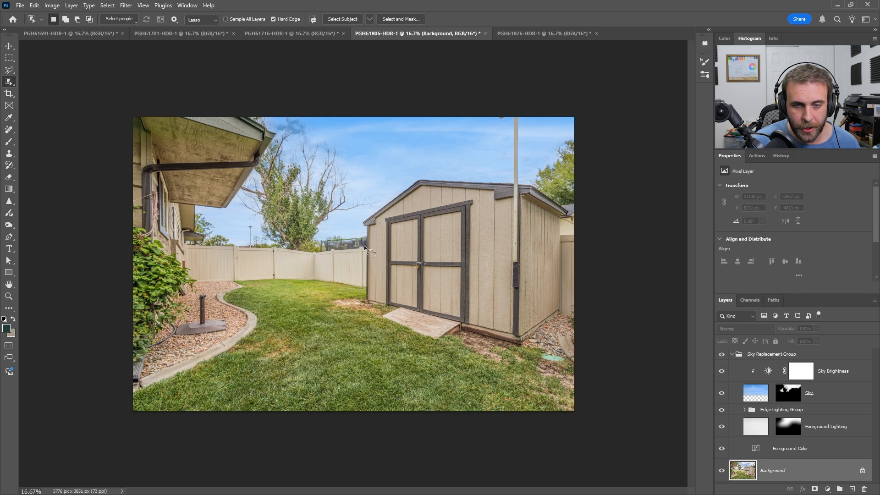
mouse_move(364, 245)
mouse_down()
mouse_move(405, 189)
mouse_move(516, 180)
mouse_move(580, 199)
mouse_move(562, 239)
mouse_move(557, 323)
mouse_move(493, 349)
mouse_move(369, 302)
mouse_move(361, 270)
mouse_up()
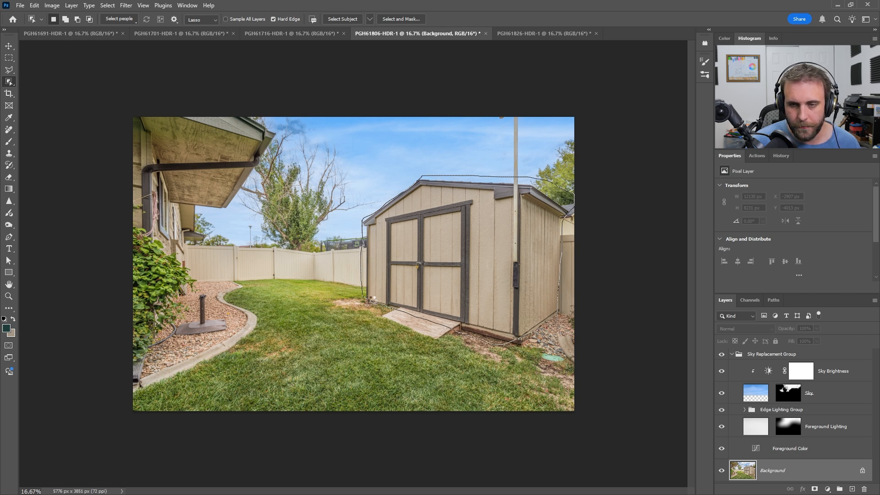
drag(372, 299, 373, 303)
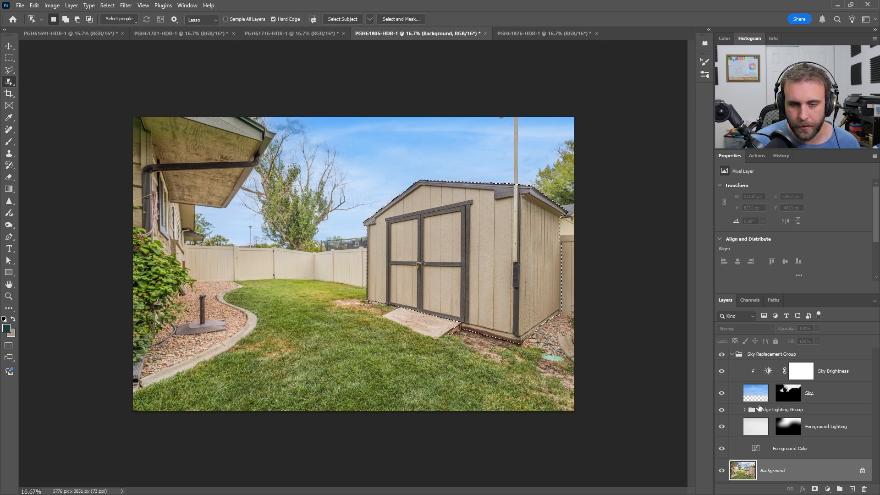
Step: Fill the selected shed with black on the Sky layer's mask, deselect, and compare the mask view with the photo
click(789, 394)
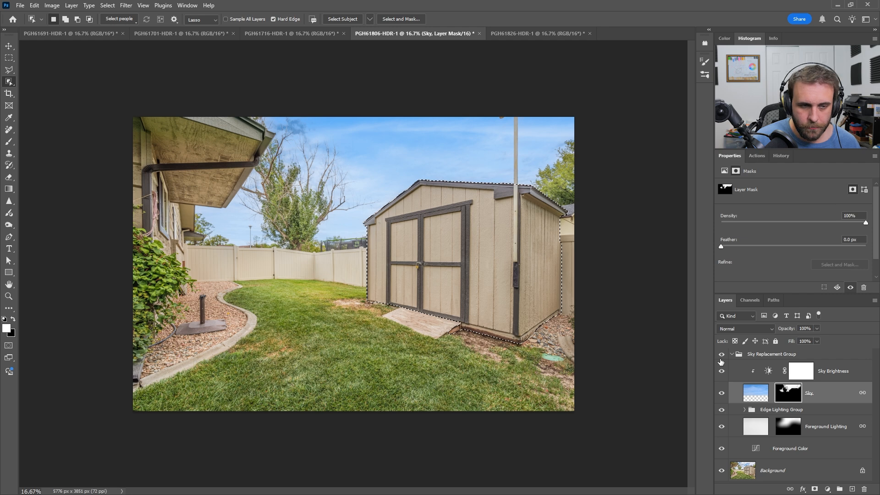
key(ctrl+d)
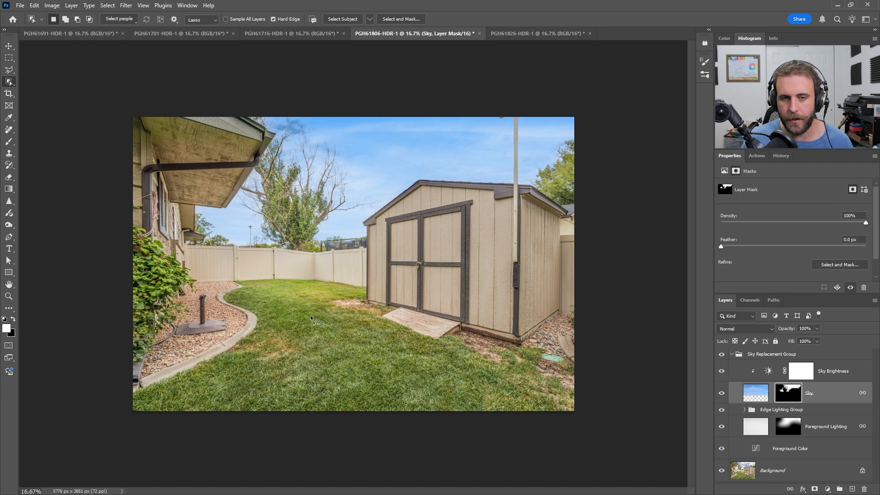
alt+click(782, 397)
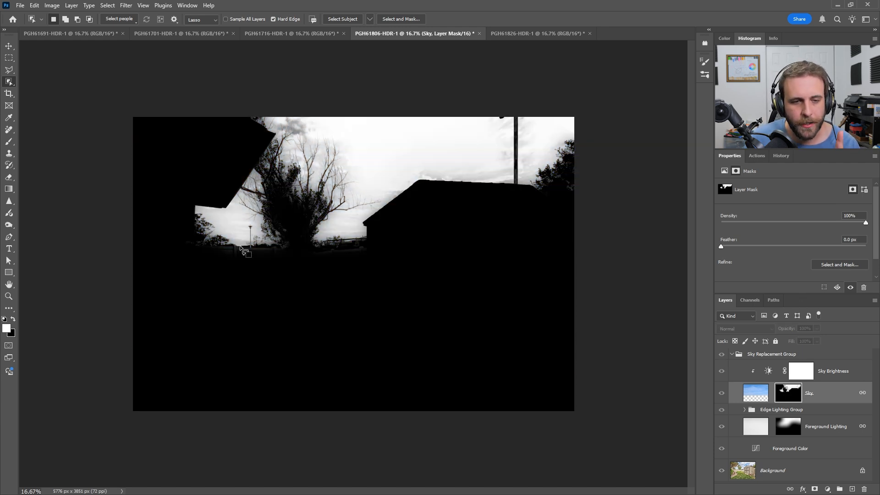
alt+click(787, 391)
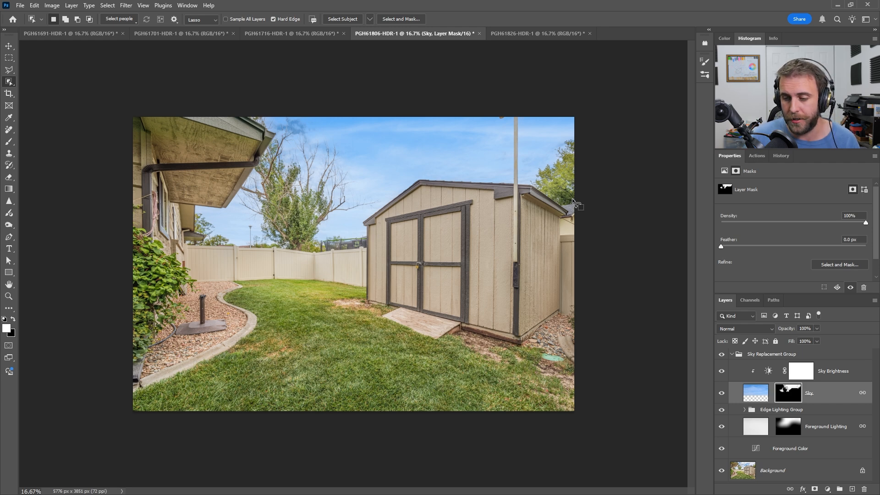
alt+click(788, 399)
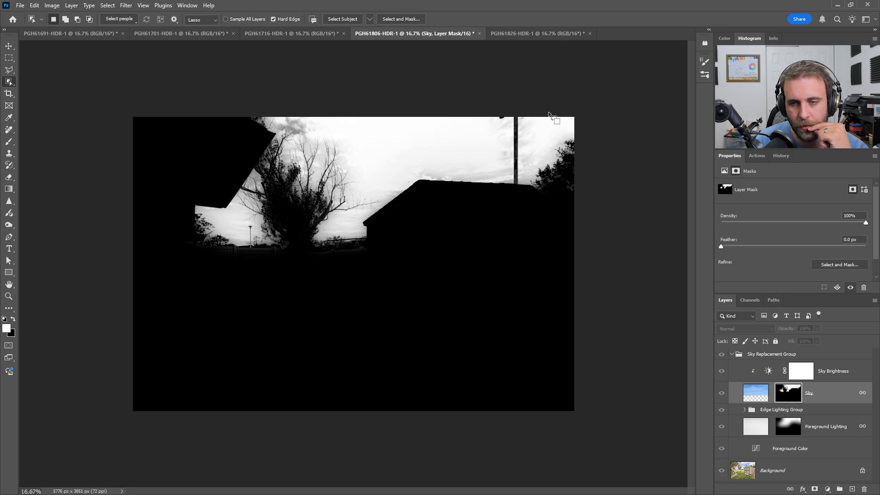
alt+click(792, 397)
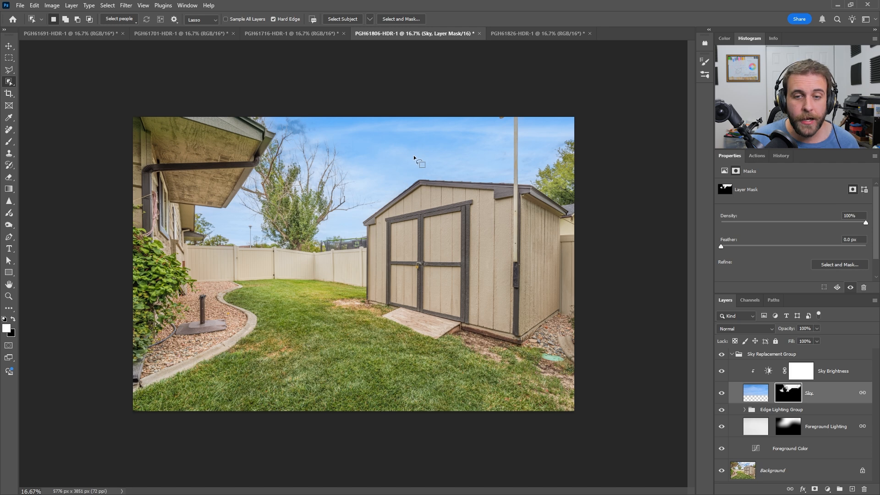
Step: Set up a 600 px brush in Overlay mode and display the Sky layer's mask alone for painting
key(b)
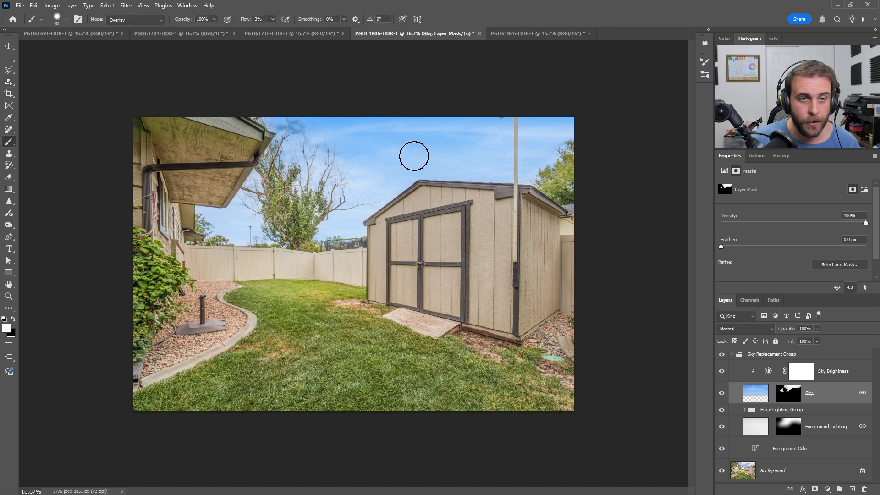
click(158, 18)
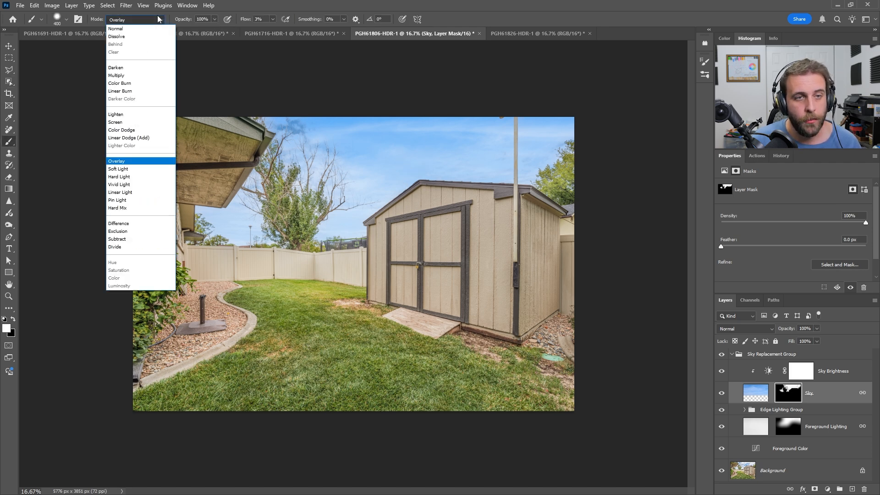
click(109, 161)
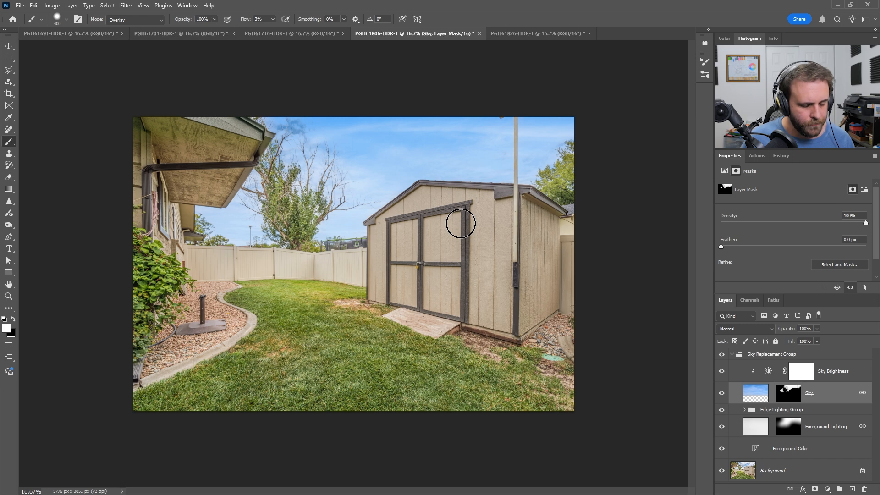
alt+click(793, 395)
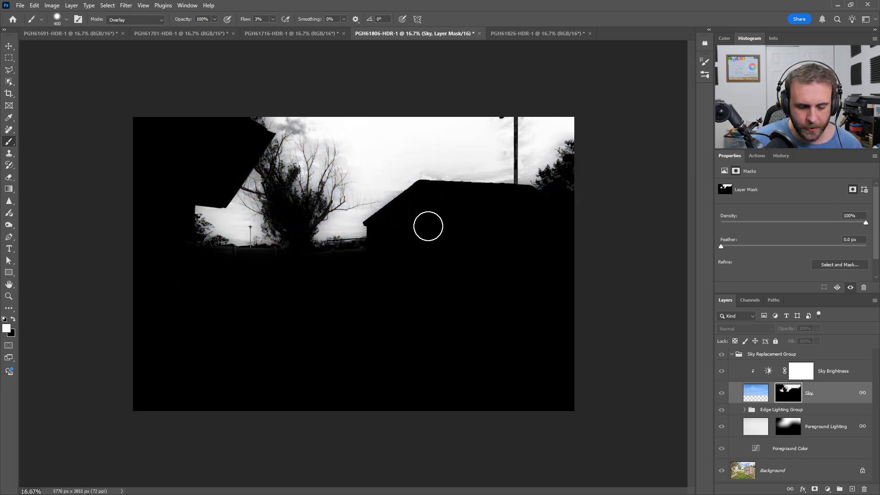
key(bracketright)
key(bracketright)
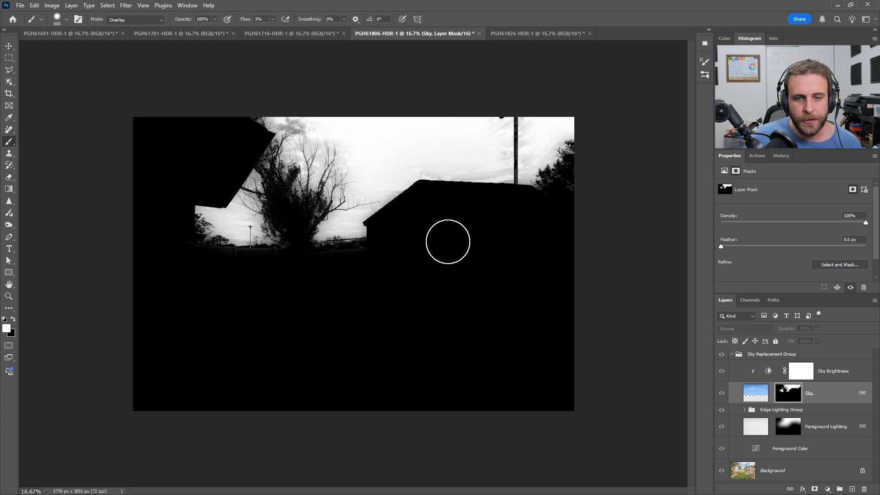
Step: Brush white over the sky in the Sky mask, try black along the trees and fence line, and compare with the photo
mouse_move(297, 139)
mouse_down()
mouse_move(317, 134)
mouse_move(338, 189)
mouse_move(307, 172)
mouse_move(313, 178)
mouse_move(318, 135)
mouse_move(341, 146)
mouse_move(331, 146)
mouse_move(338, 145)
mouse_move(338, 177)
mouse_move(374, 204)
mouse_move(340, 215)
mouse_move(300, 192)
mouse_move(319, 211)
mouse_move(315, 163)
mouse_move(303, 163)
mouse_move(300, 133)
mouse_move(286, 176)
mouse_move(297, 221)
mouse_move(281, 158)
mouse_move(269, 205)
mouse_move(280, 233)
mouse_move(266, 240)
mouse_move(278, 224)
mouse_move(306, 239)
mouse_move(309, 277)
mouse_move(327, 229)
mouse_move(332, 222)
mouse_move(332, 254)
mouse_move(347, 224)
mouse_move(358, 286)
mouse_move(363, 268)
mouse_move(366, 302)
mouse_move(354, 299)
mouse_move(351, 308)
mouse_move(309, 274)
mouse_move(330, 307)
mouse_move(371, 239)
mouse_move(330, 212)
mouse_move(365, 233)
mouse_move(358, 242)
mouse_move(311, 225)
mouse_move(302, 232)
mouse_move(335, 263)
mouse_move(413, 179)
mouse_move(455, 169)
mouse_move(465, 188)
mouse_move(478, 168)
mouse_move(484, 197)
mouse_move(507, 204)
mouse_move(516, 191)
mouse_move(486, 161)
mouse_move(510, 186)
mouse_move(554, 184)
mouse_move(541, 211)
mouse_move(367, 176)
mouse_move(389, 196)
mouse_move(459, 222)
mouse_up()
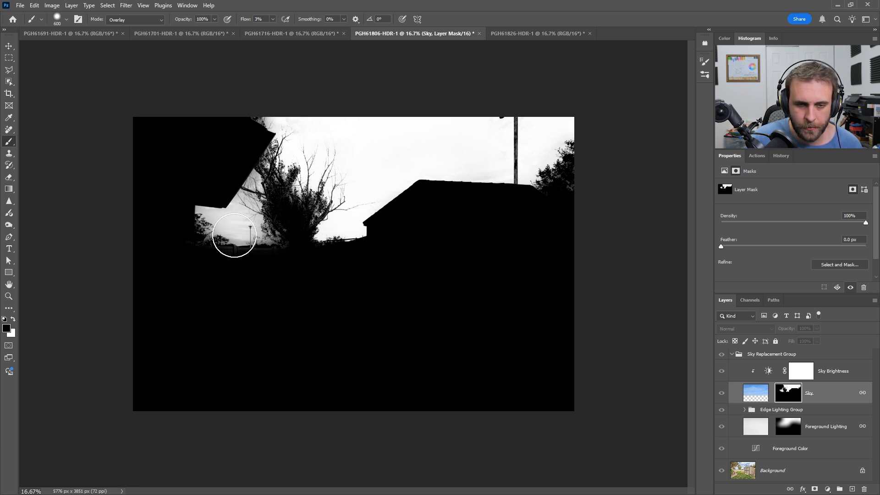
mouse_move(259, 176)
mouse_down()
mouse_move(245, 143)
mouse_move(228, 197)
mouse_move(188, 233)
mouse_move(253, 175)
mouse_move(245, 237)
mouse_move(174, 245)
mouse_up()
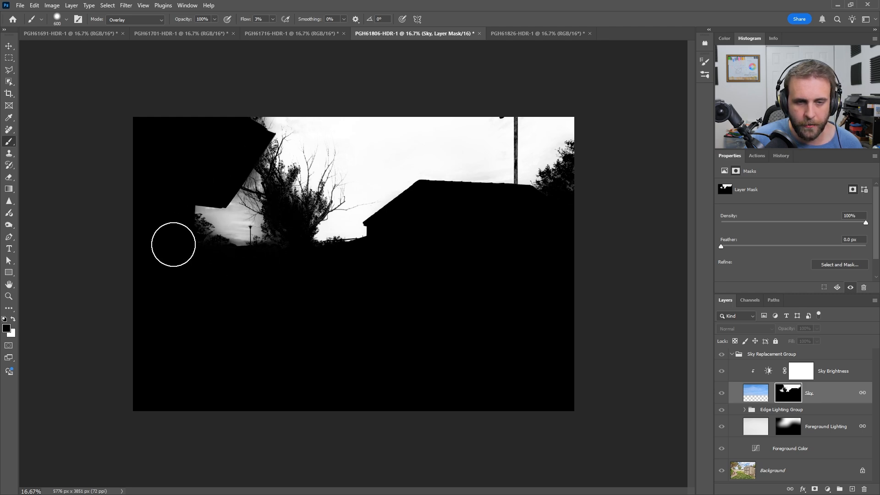
alt+click(796, 401)
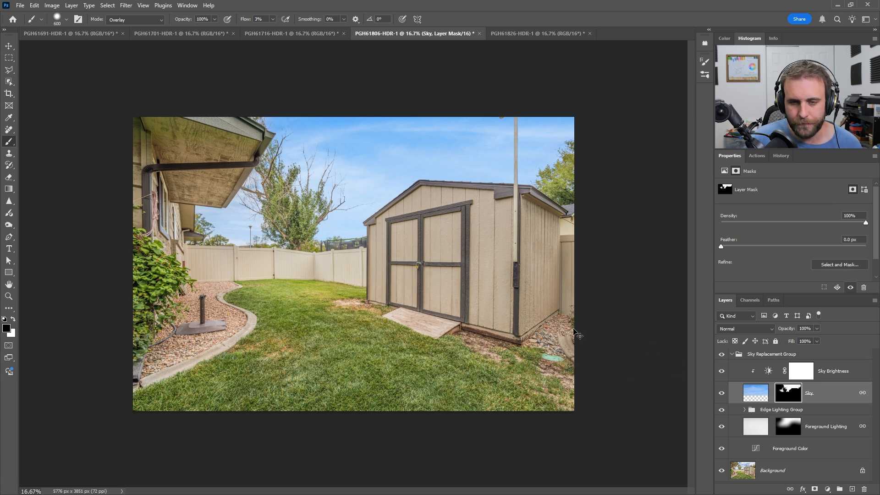
alt+click(785, 397)
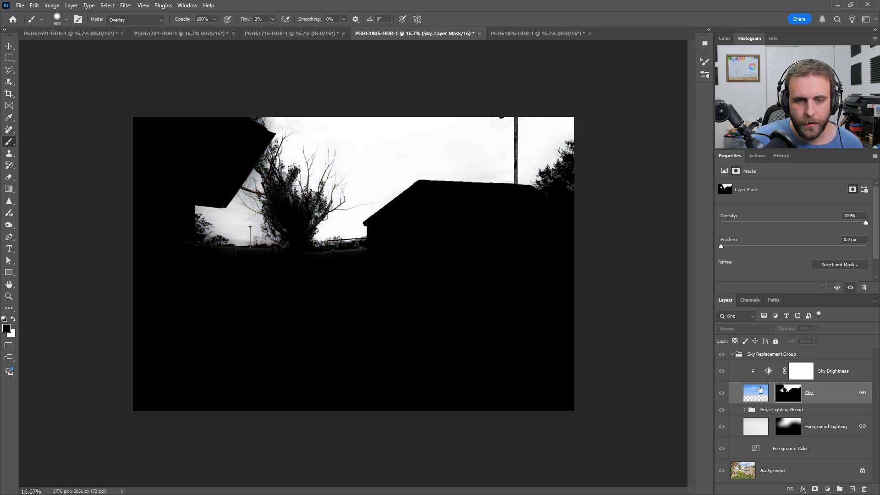
Step: Undo the latest brush strokes on the Sky layer's mask and return to the photo view
key(ctrl+z)
key(ctrl+shift+z)
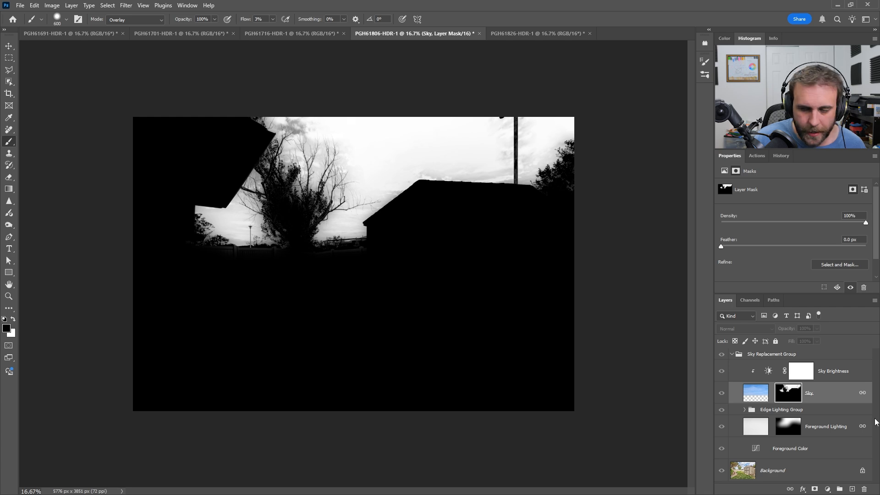
alt+click(796, 403)
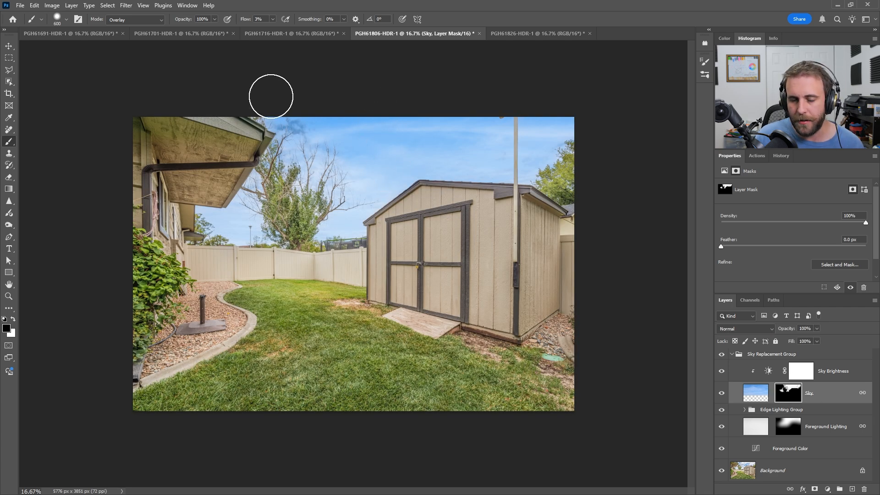
Step: Brush white with a 400 px brush on the Sky mask over the branches beside the house's roof corner
key(bracketleft)
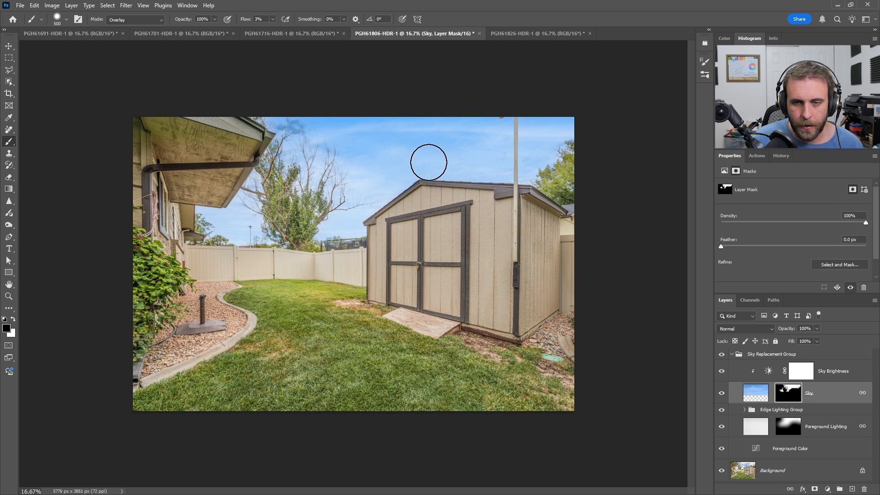
key(bracketleft)
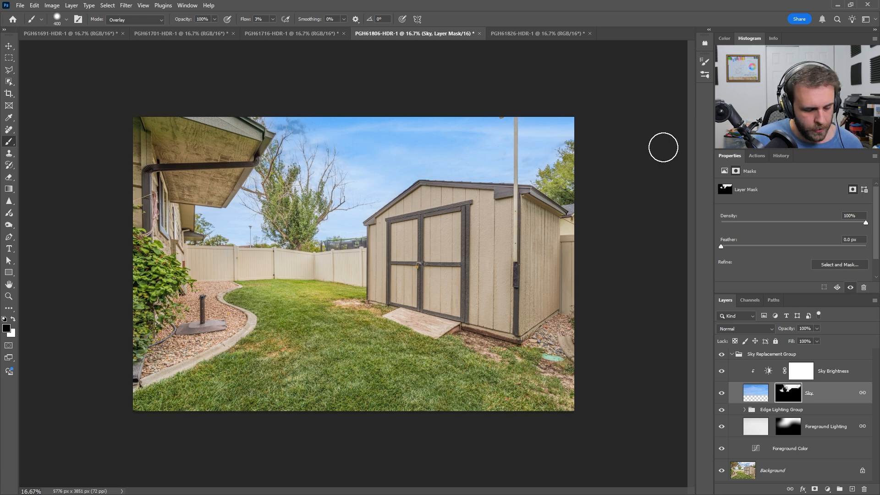
key(x)
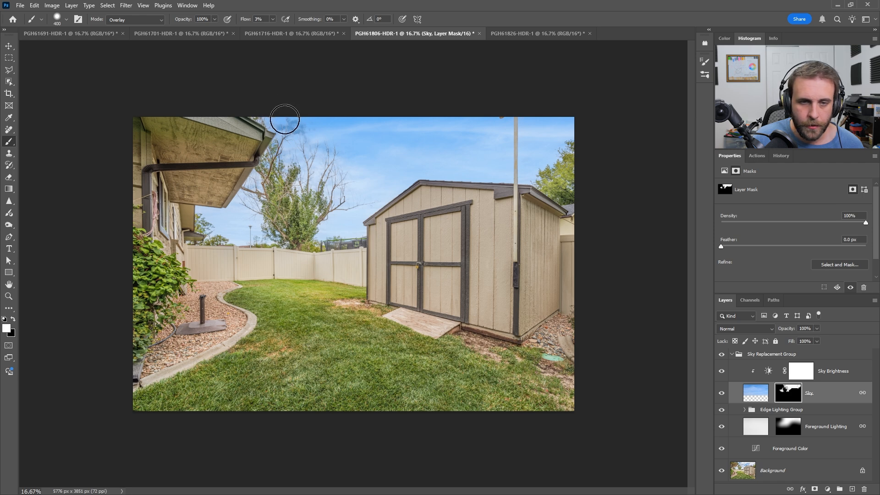
drag(289, 119, 303, 130)
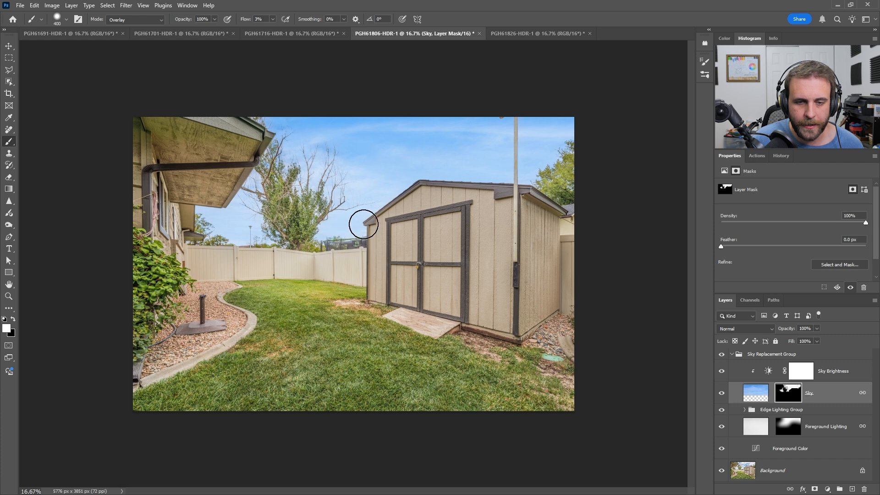
Step: Brush black with a 600 px brush along the fence and tree line in the Sky mask, and compare the mask with the photo
key(x)
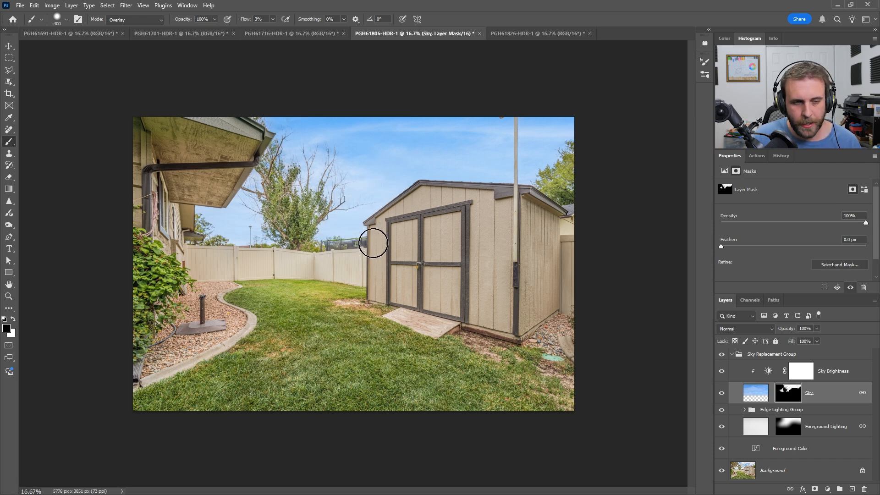
key(bracketright)
key(bracketright)
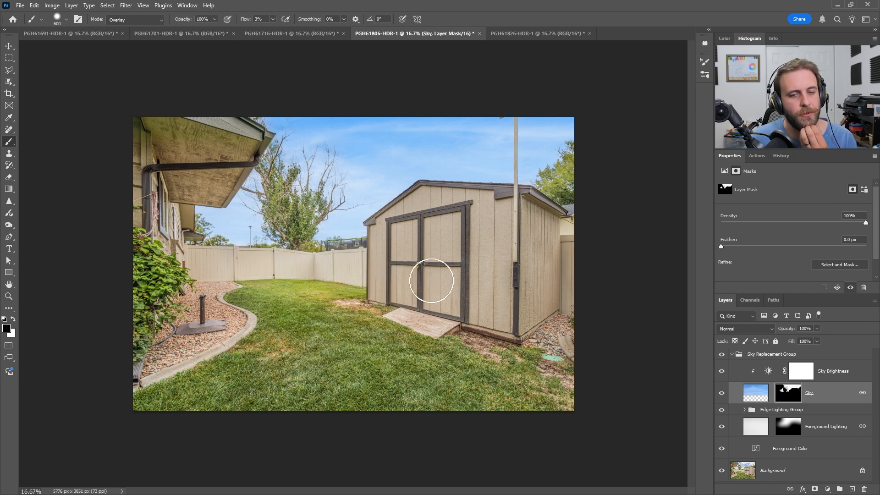
alt+click(793, 393)
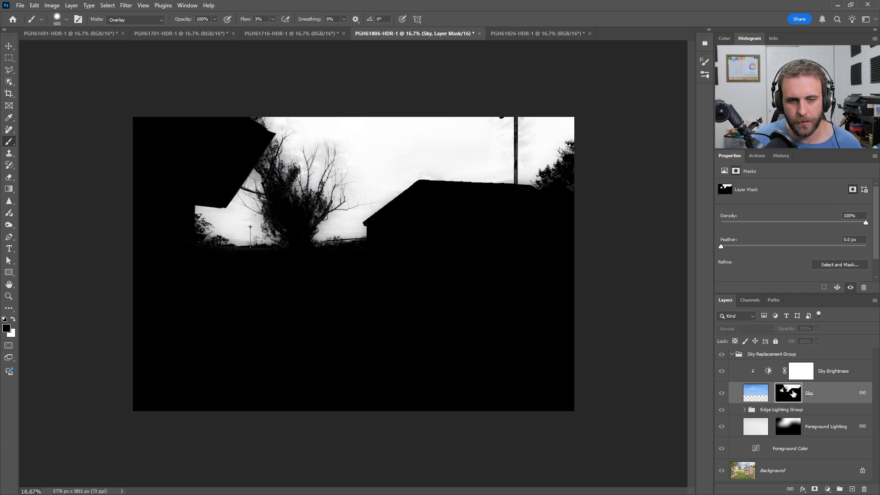
alt+click(793, 393)
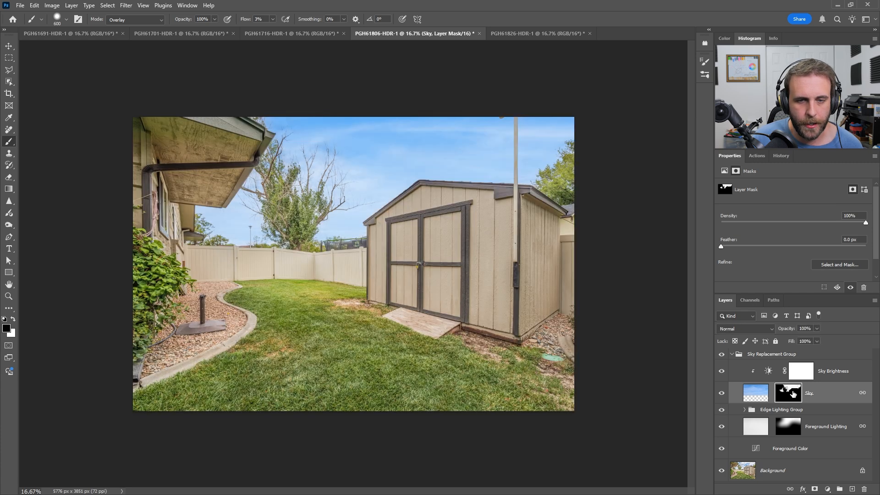
Step: Touch up the Sky mask around the tree behind the shed in white and black, and reduce the brush to 125 px
key(x)
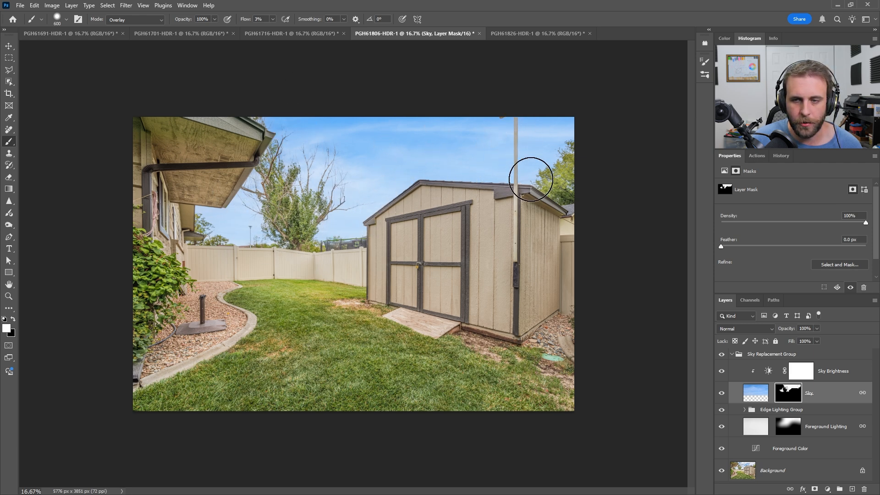
key(x)
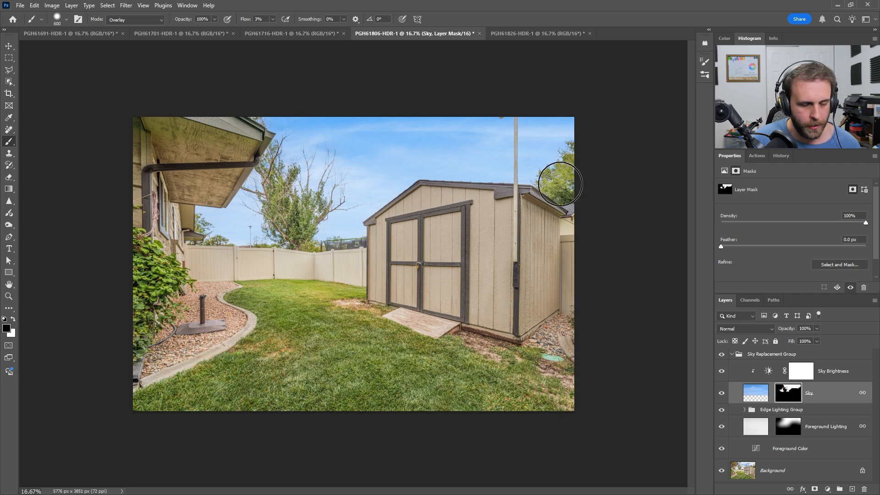
key(bracketleft)
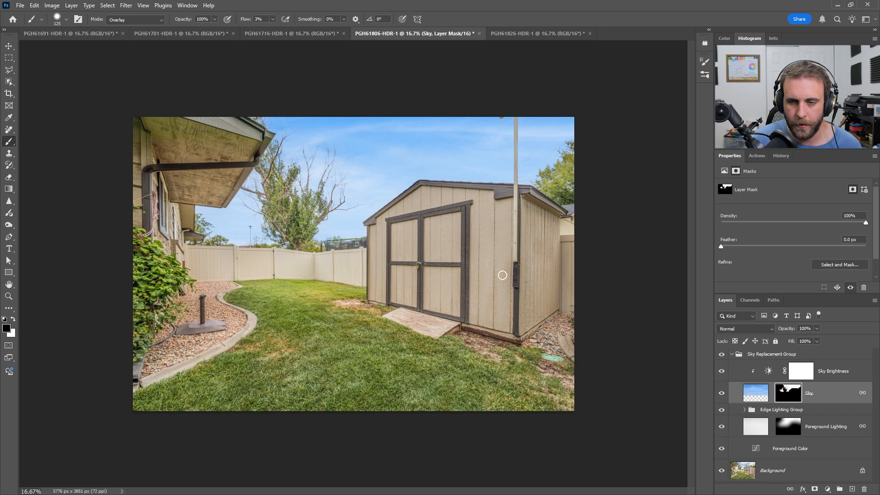
Step: Examine the roof edges and bare tree branches against the replaced sky, up close and in the full photo
key(ctrl+minus)
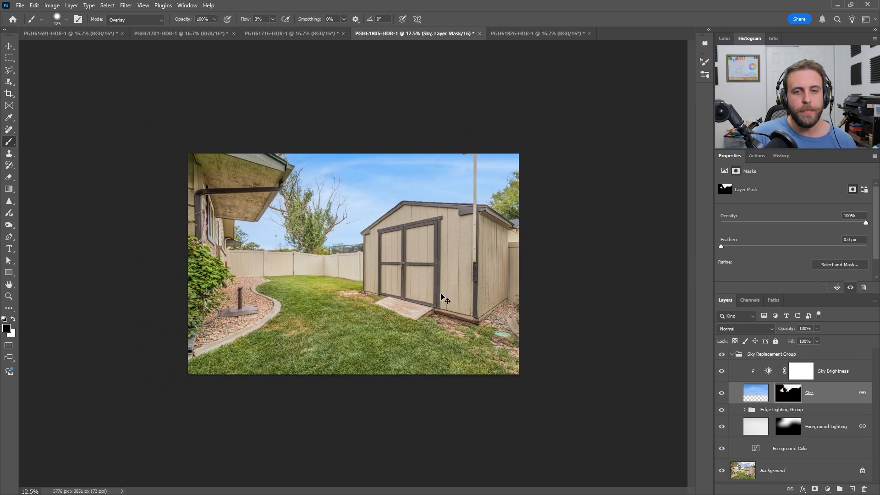
key(ctrl+plus)
key(ctrl+plus)
key(ctrl+plus)
key(ctrl+plus)
drag(296, 109, 350, 299)
drag(329, 152, 411, 207)
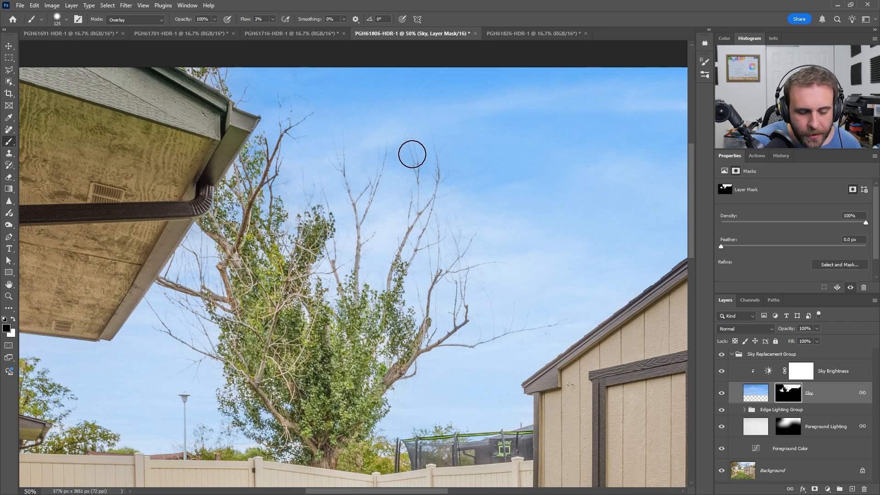
key(ctrl+minus)
key(ctrl+minus)
key(ctrl+minus)
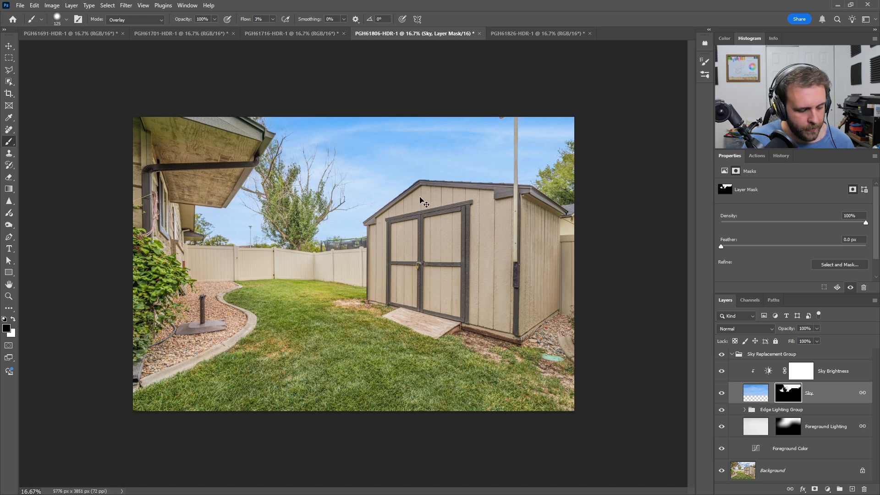
Step: Merge all visible layers of PGH61806-HDR-1 into the Background and close the document
key(ctrl+shift+e)
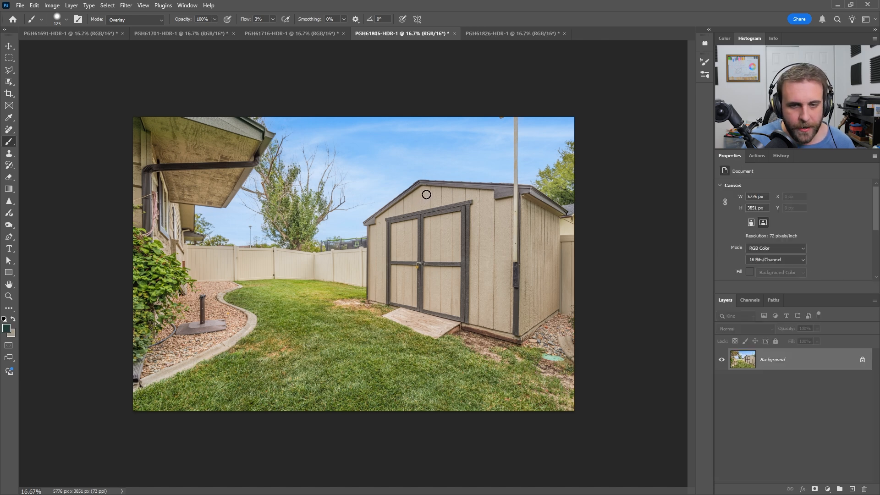
click(454, 34)
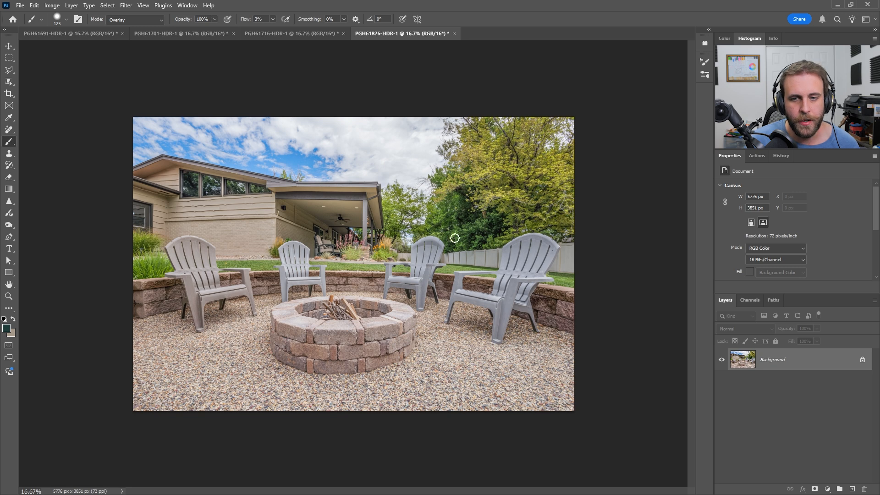
Step: Start Sky Replacement on PGH61826-HDR-1 with Shift Edge -15, Fade Edge 15, Brightness 30, Scale 150, Foreground Lighting 20 and Color Adjustment 0
click(51, 6)
mouse_move(33, 3)
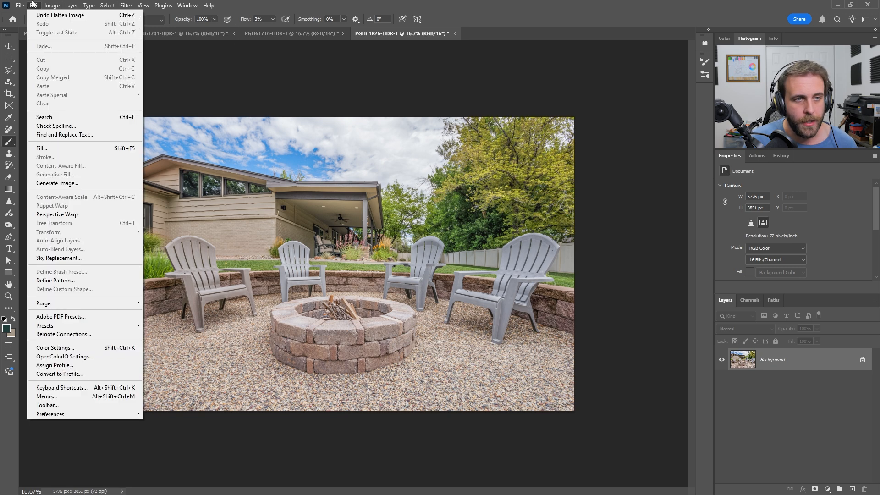
click(60, 260)
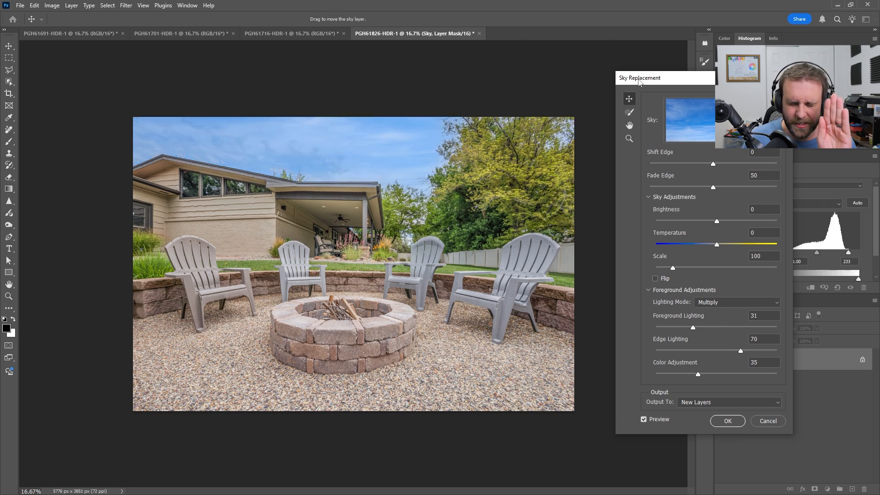
drag(638, 81, 527, 64)
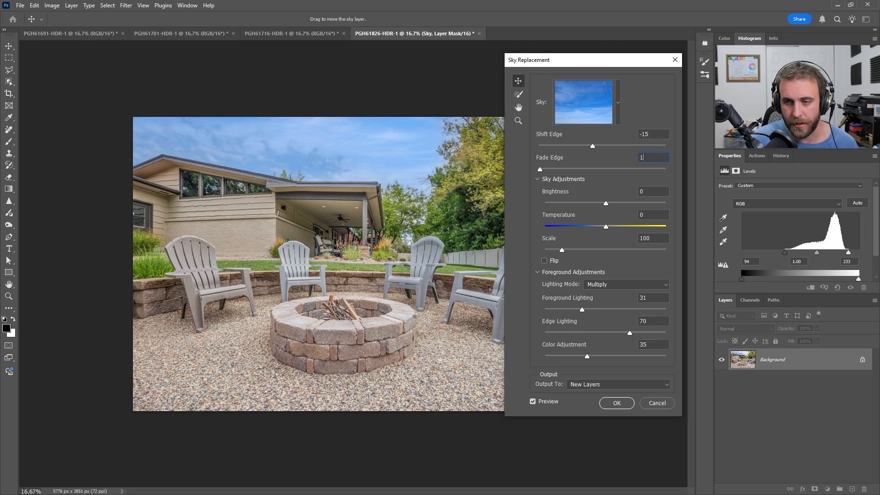
text(5)
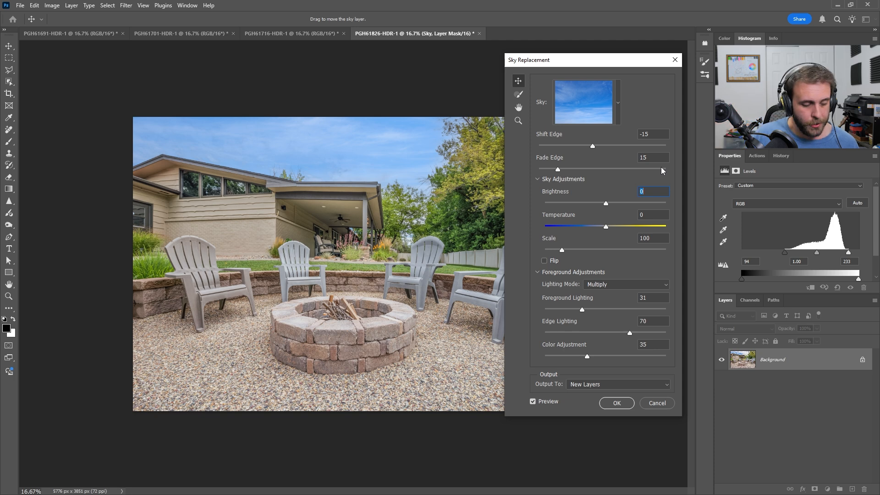
text(30)
key(Tab)
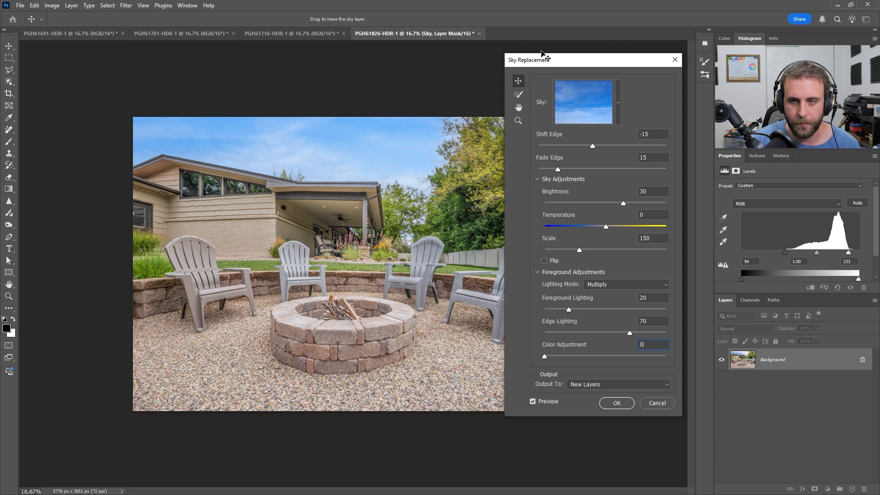
Step: Reposition and flip the replacement sky above the house, and output it to new layers
drag(542, 52, 563, 117)
drag(362, 158, 419, 144)
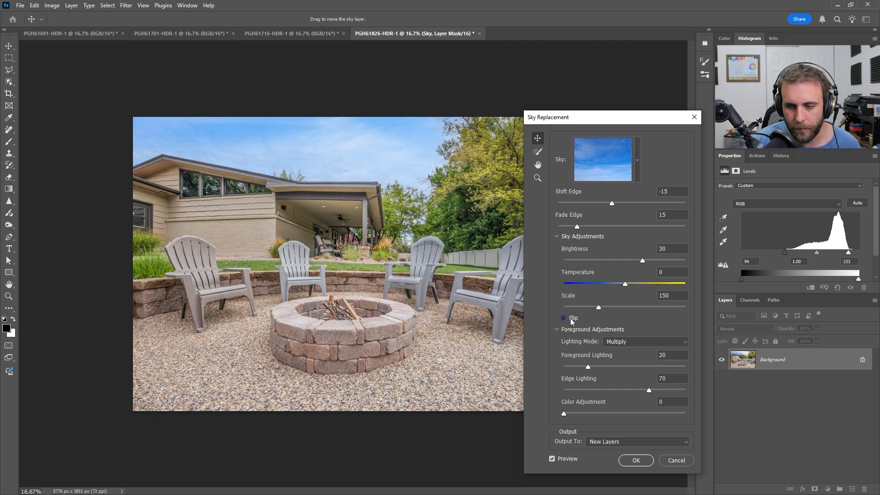
drag(315, 115, 267, 149)
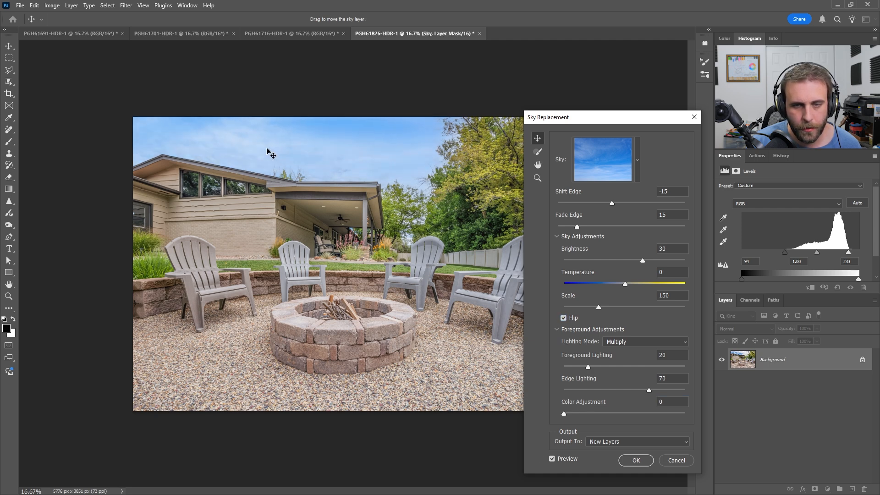
click(638, 462)
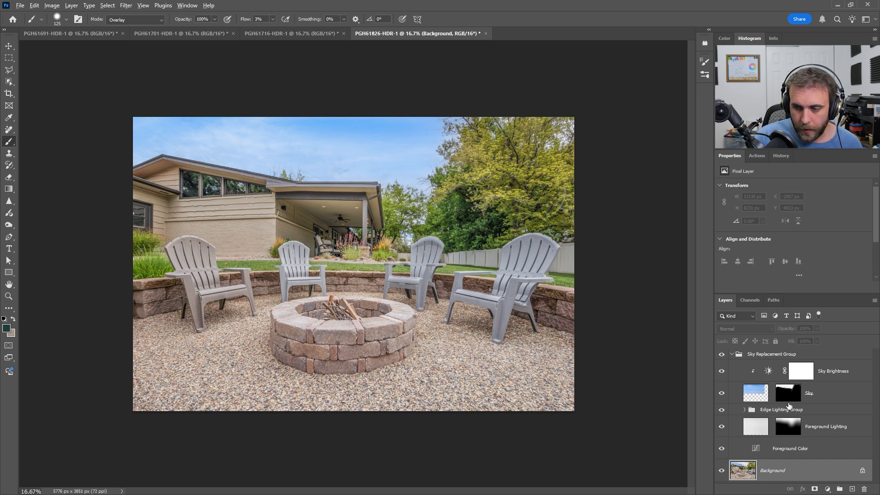
Step: Check the Sky layer's mask, and select the house on the Background layer by lassoing around it with the Object Selection tool
alt+click(787, 390)
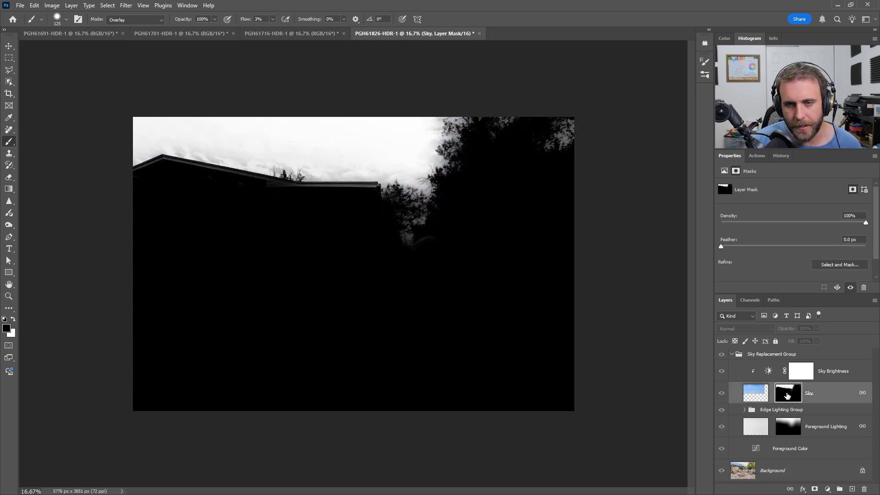
alt+click(787, 395)
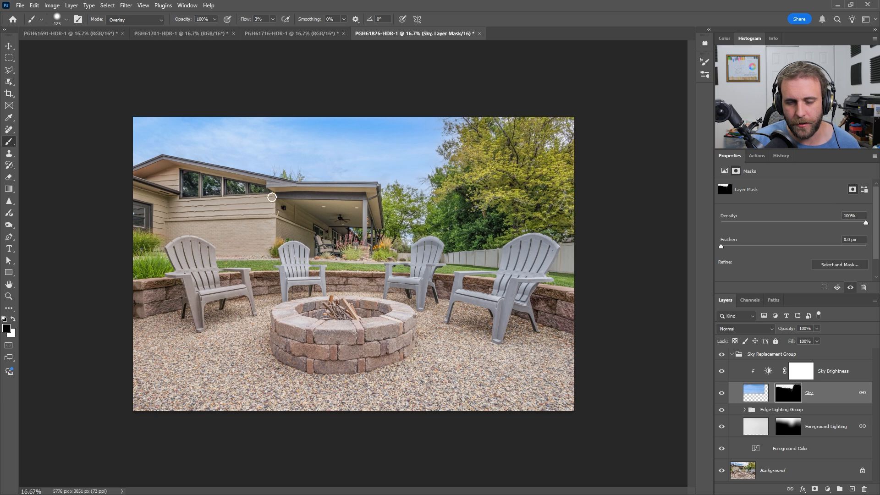
click(9, 85)
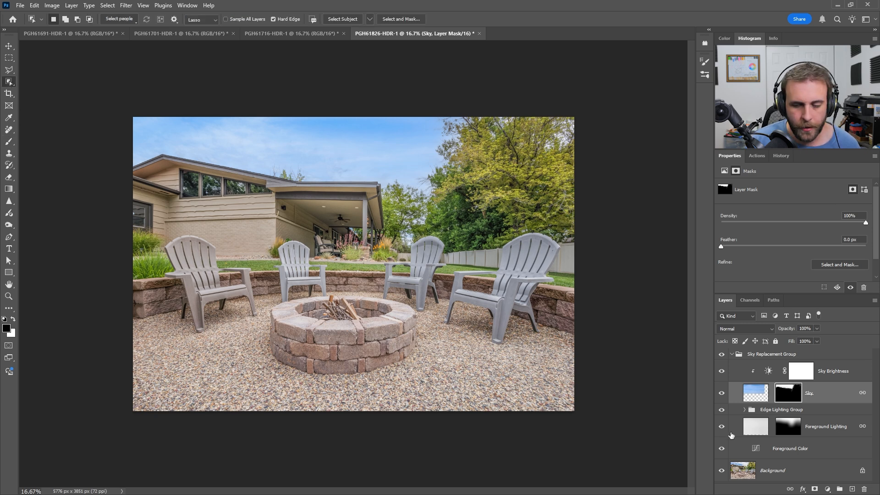
click(739, 475)
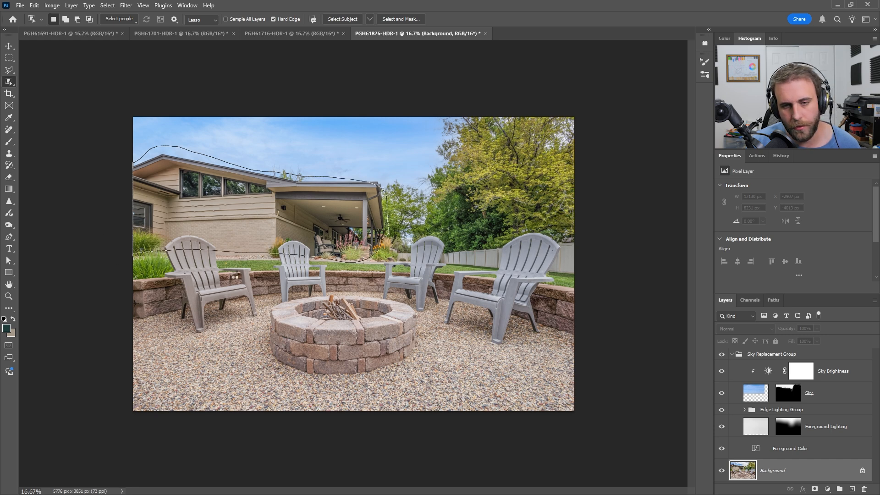
drag(279, 233, 275, 213)
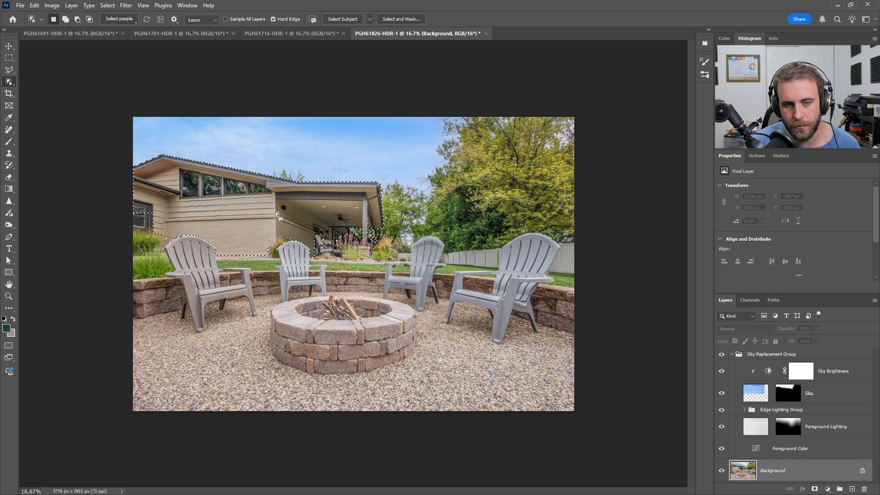
Step: Fill the selected house with black on the Sky layer's mask and deselect
click(786, 393)
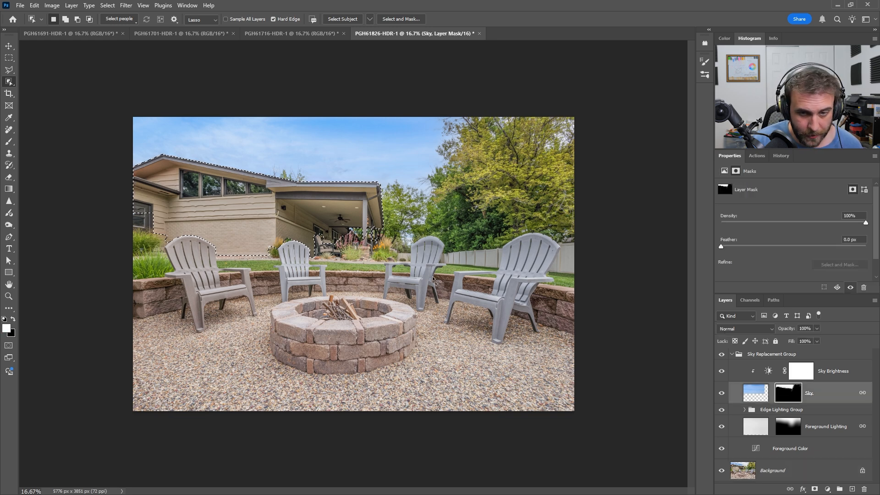
key(ctrl+d)
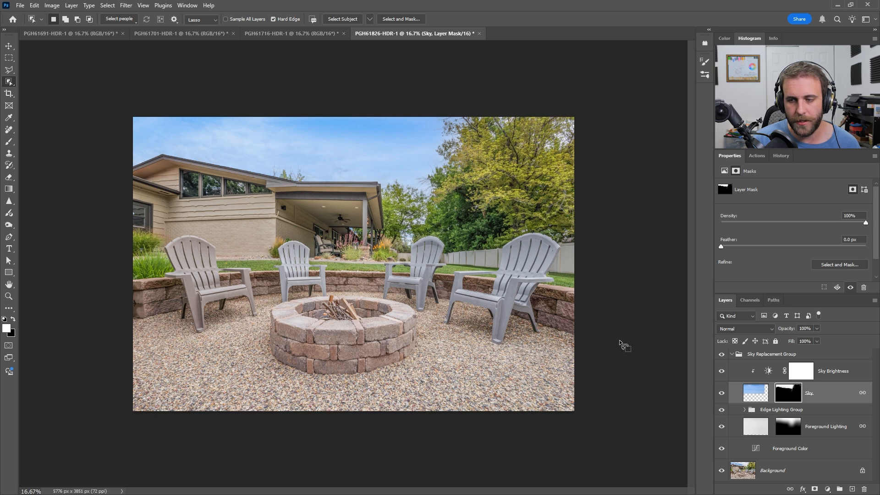
Step: Brush white at 400 px over the sky gaps in the large tree on the Sky mask, and display the mask alone
key(b)
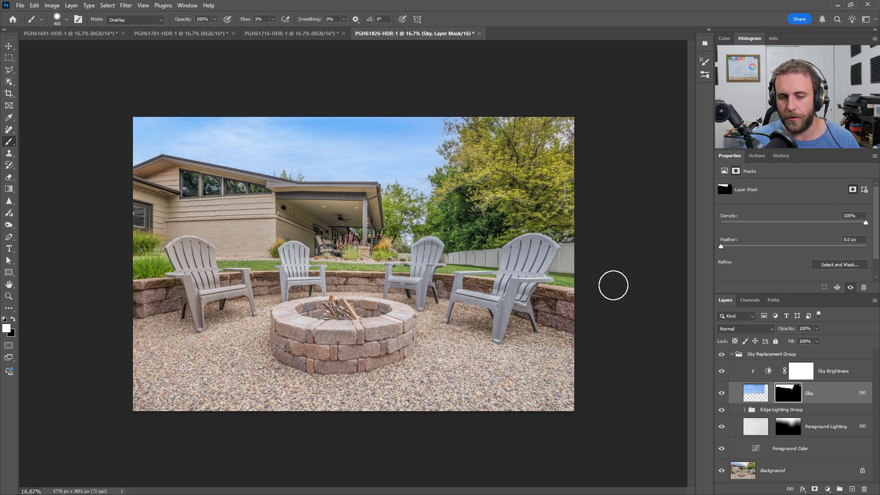
alt+click(790, 401)
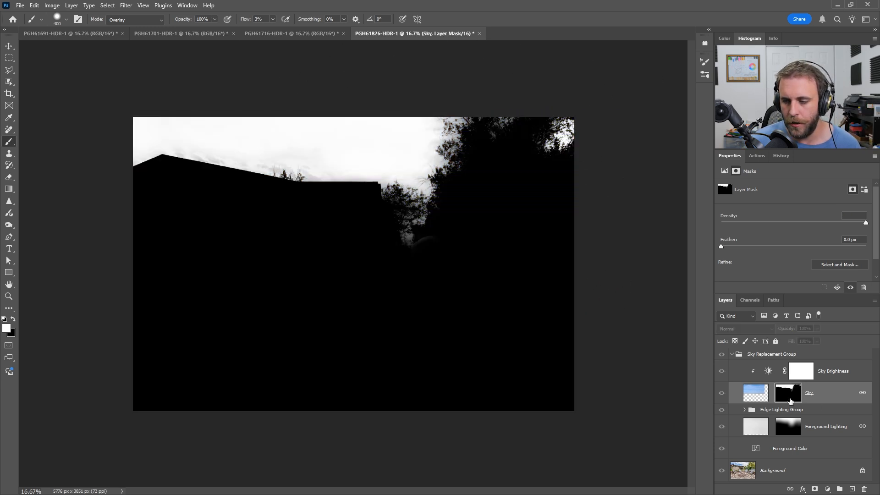
Step: Check the Sky mask of PGH61826-HDR-1 against the full image, and flatten, save and close the photo
alt+click(789, 399)
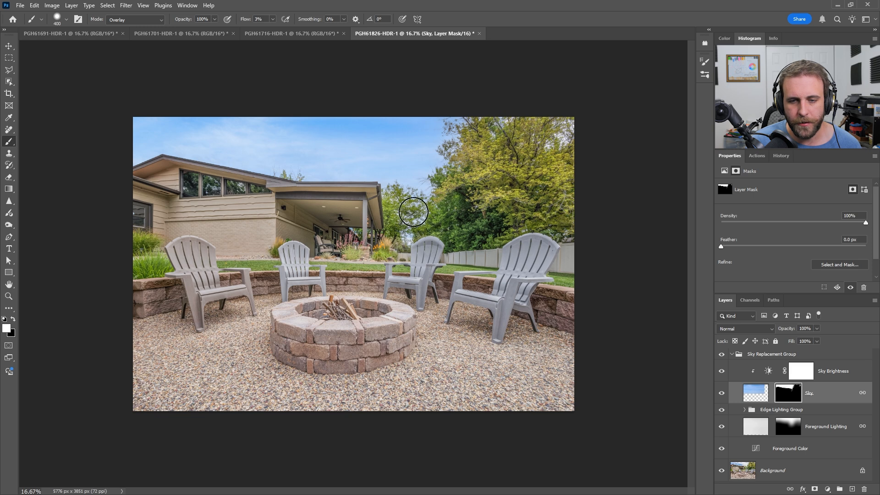
alt+click(796, 400)
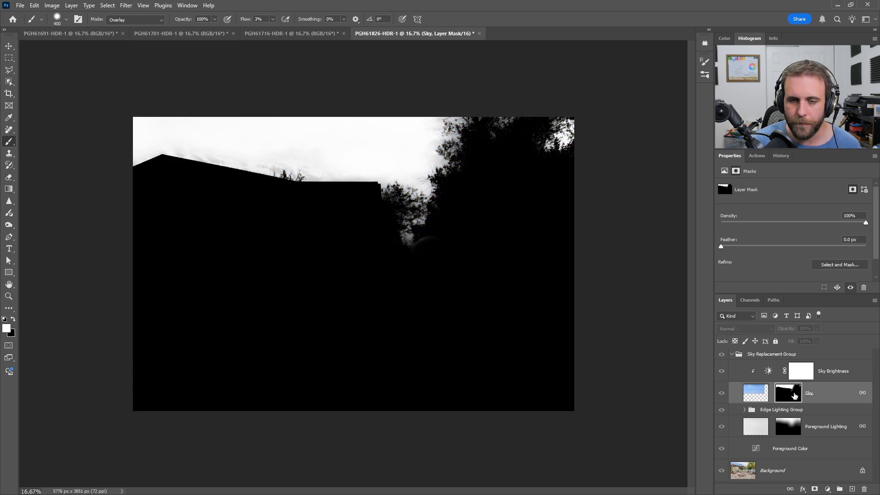
alt+click(796, 399)
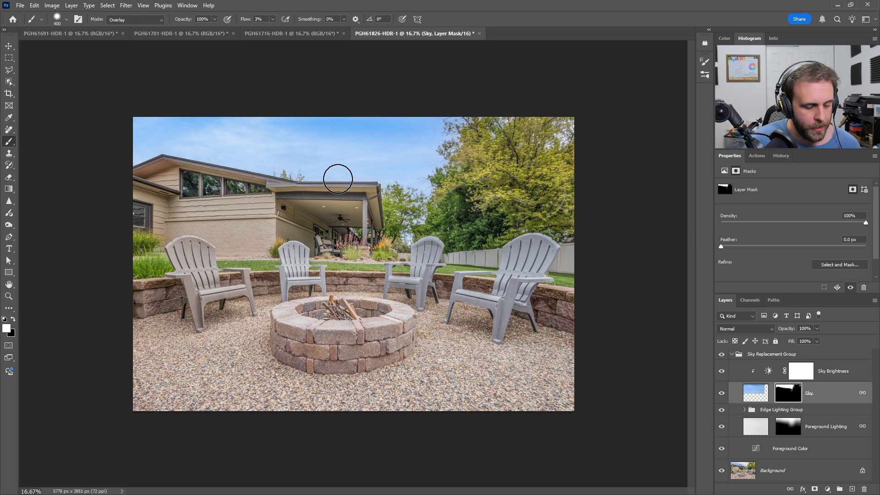
key(x)
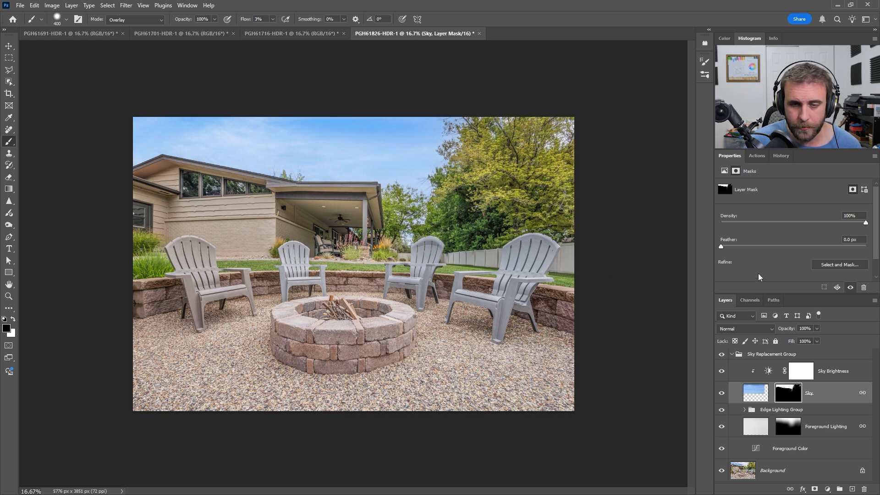
key(ctrl+shift+e)
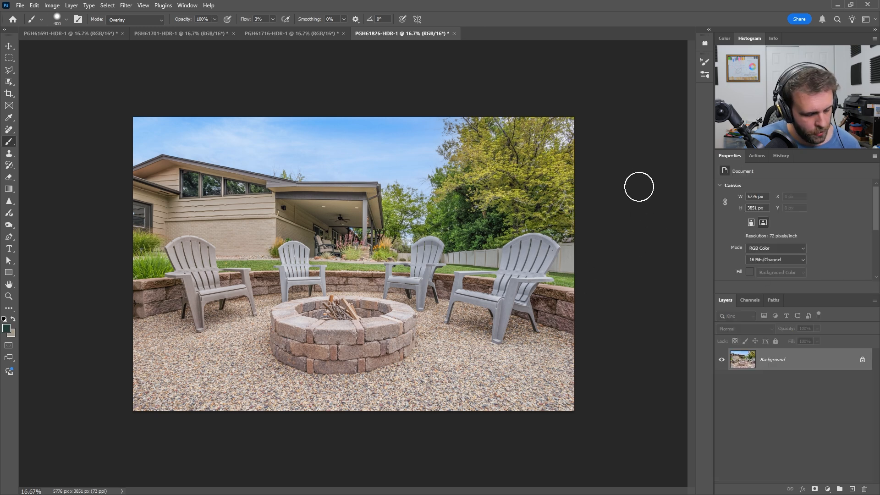
key(ctrl+s)
key(ctrl+w)
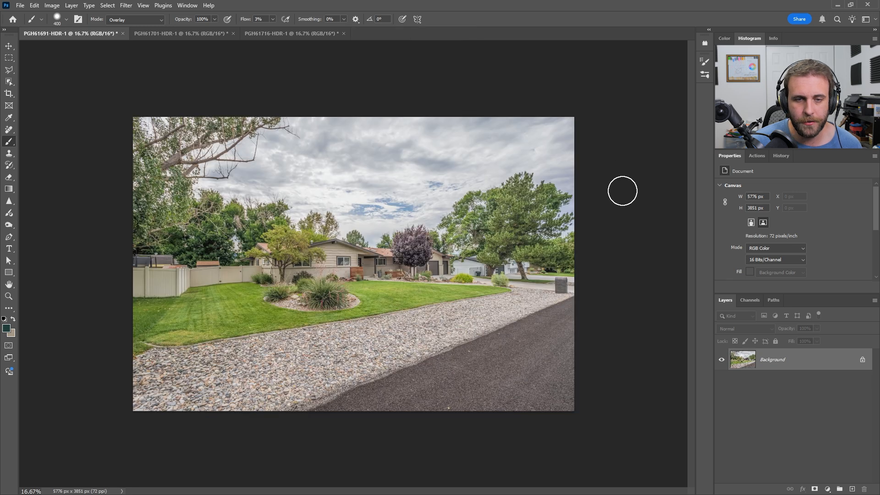
Step: Replace the sky in PGH61691-HDR-1 using shift edge -15, fade edge 15, brightness 30, scale 150, foreground lighting 20 and color adjustment 0
click(274, 36)
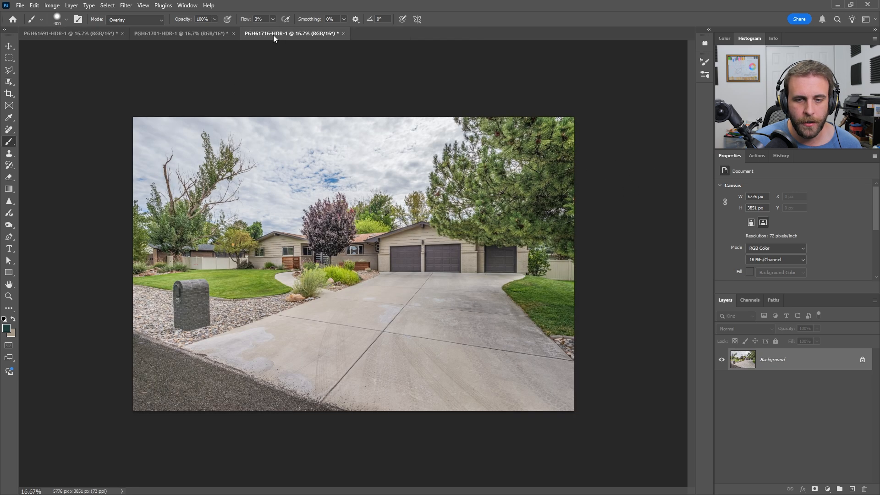
click(192, 36)
click(90, 34)
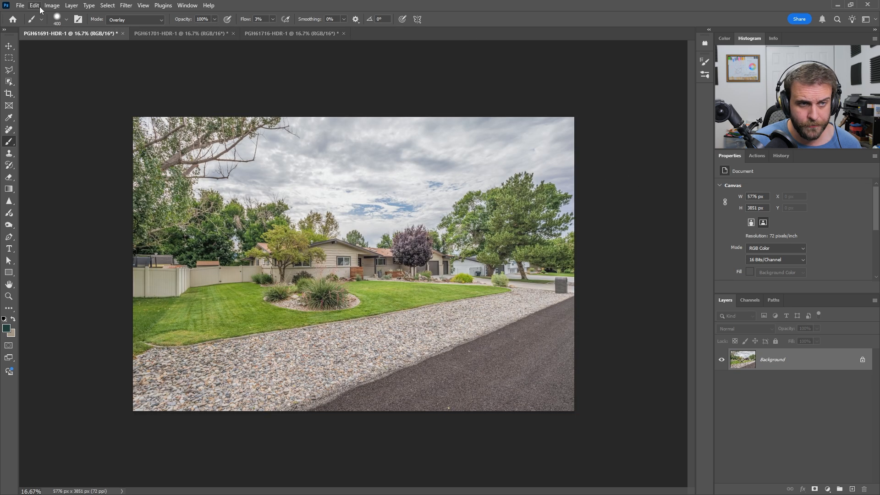
click(35, 6)
click(87, 260)
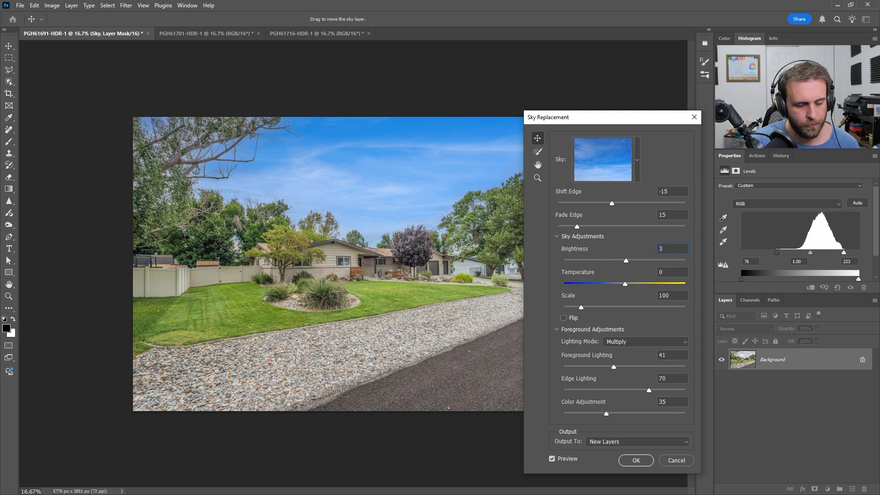
text(0)
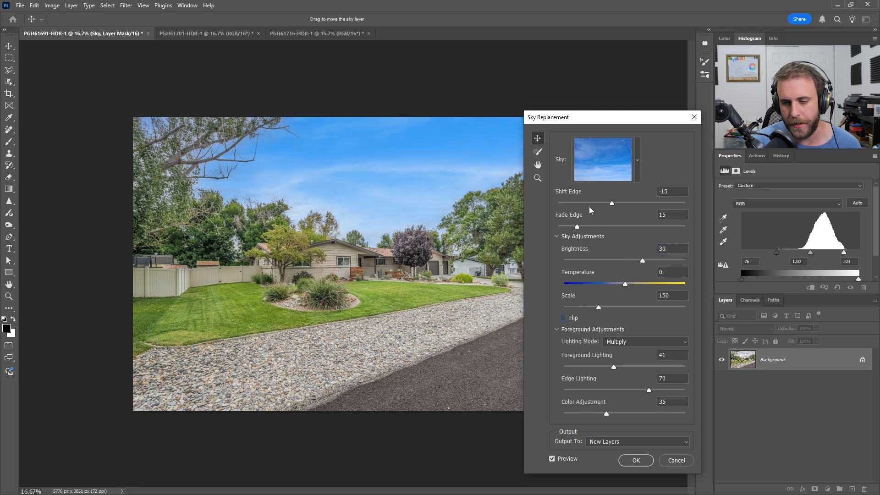
key(Tab)
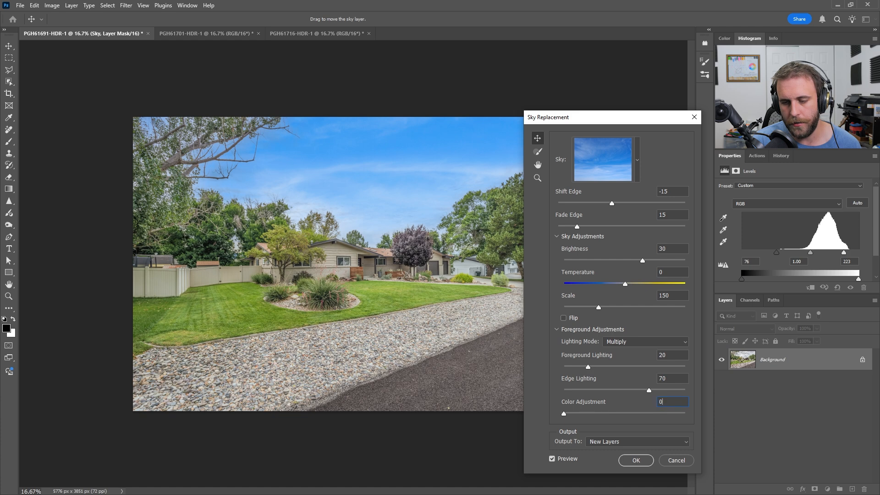
click(635, 461)
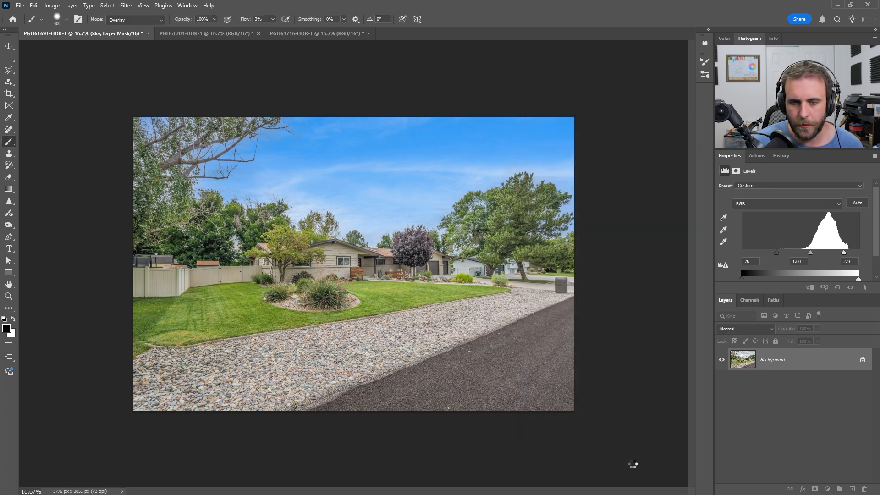
Step: Move the Sky layer's image up and slightly right with Free Transform, to about X 3200 px, Y -170 px
click(755, 399)
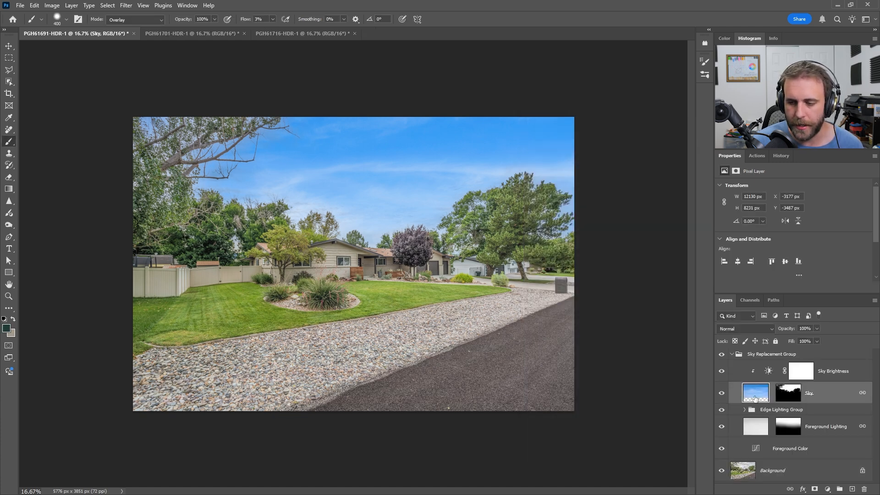
key(ctrl+t)
drag(427, 199, 450, 138)
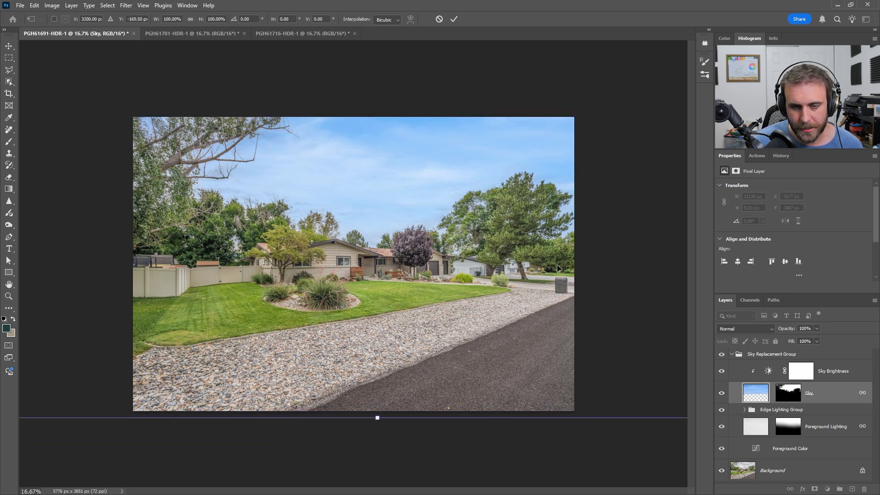
key(Return)
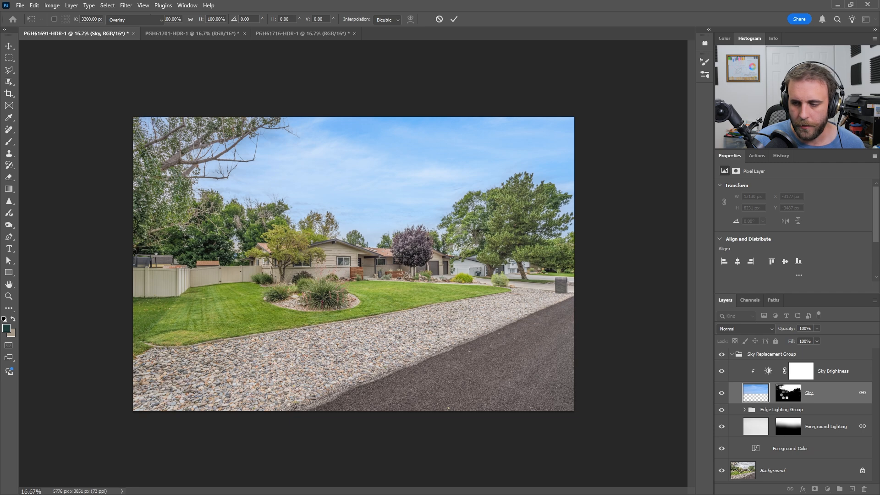
Step: Inspect the Sky layer's mask and clean its sky area with a 600 px white Brush in Overlay mode at 3% flow
alt+click(789, 395)
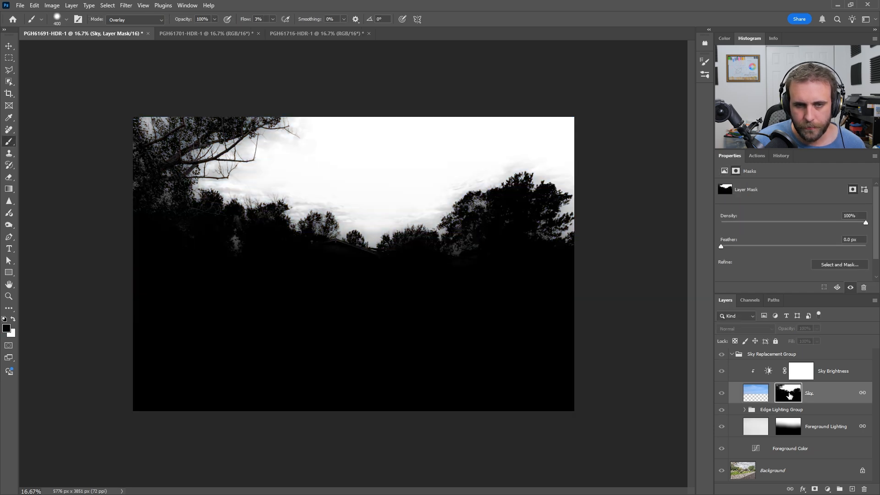
alt+click(790, 395)
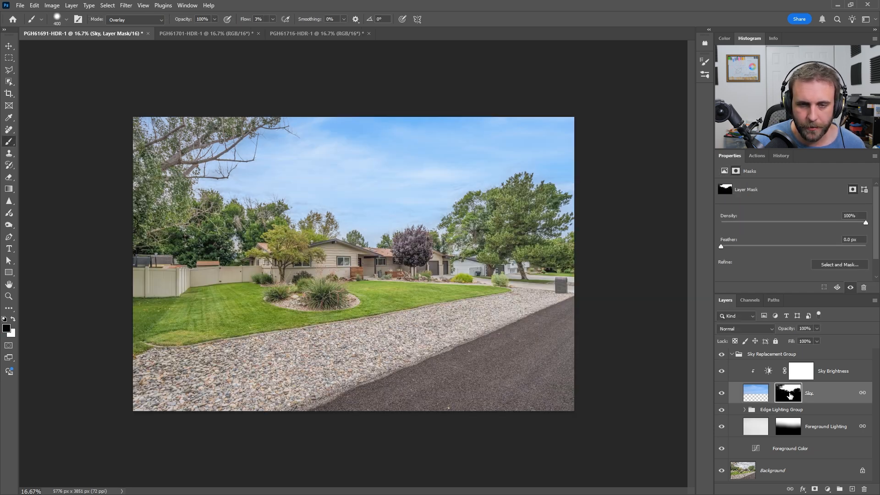
alt+click(789, 395)
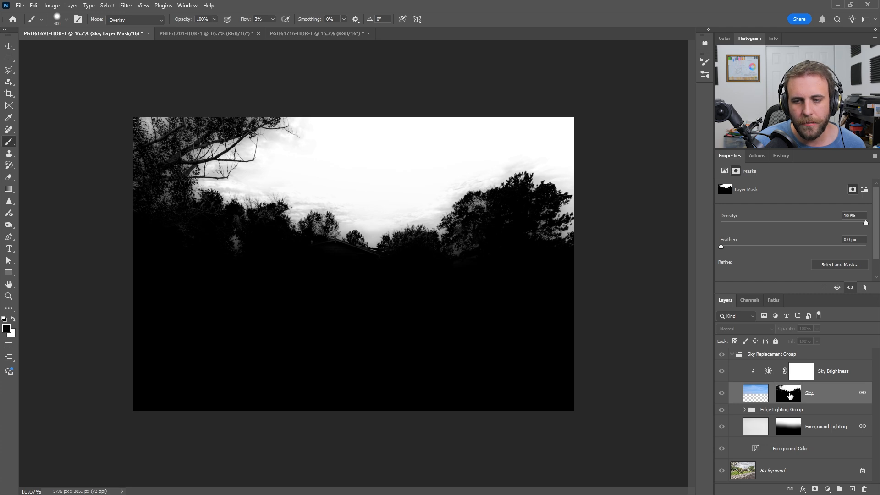
alt+click(789, 395)
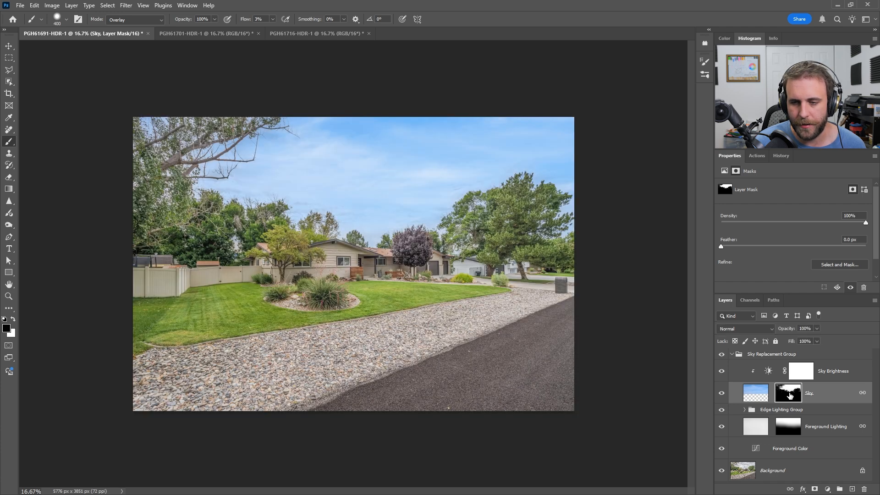
key(shift+b)
key(x)
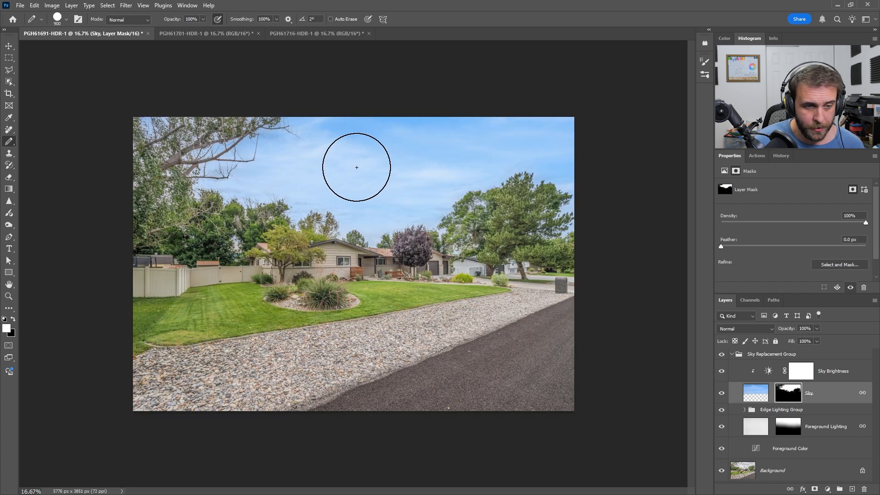
key(bracketleft)
key(bracketleft)
key(bracketleft)
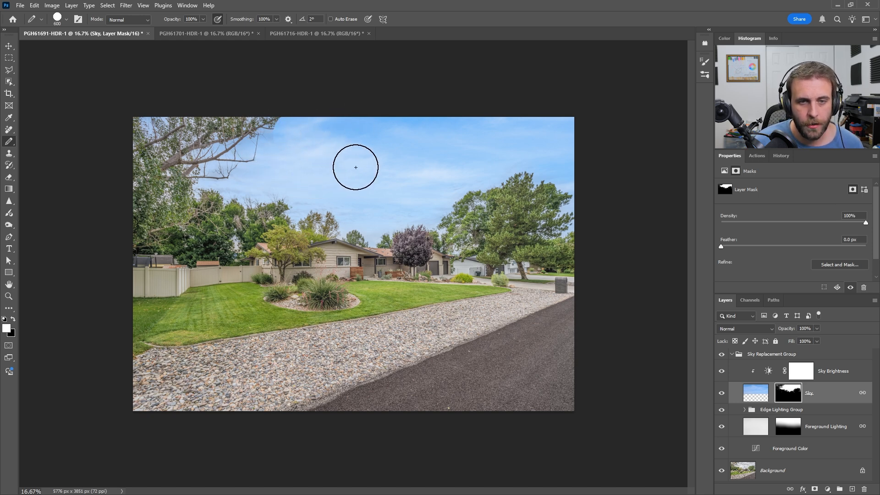
key(shift+b)
key(shift+b)
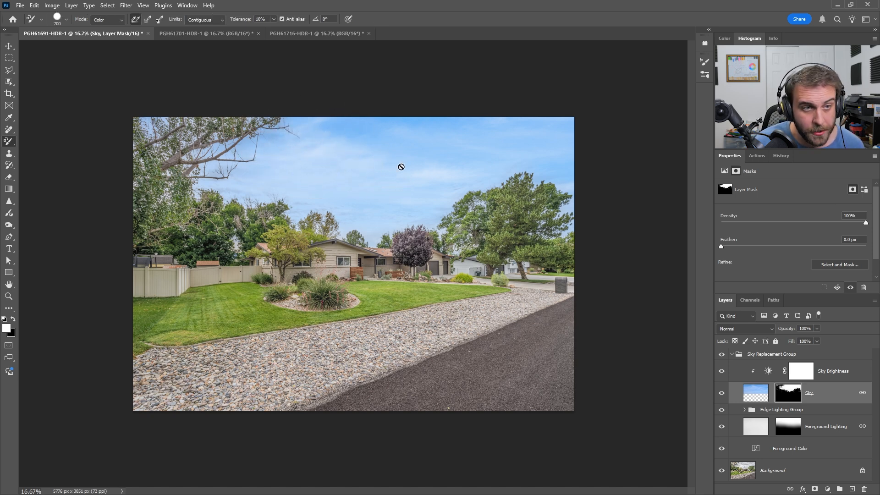
key(shift+b)
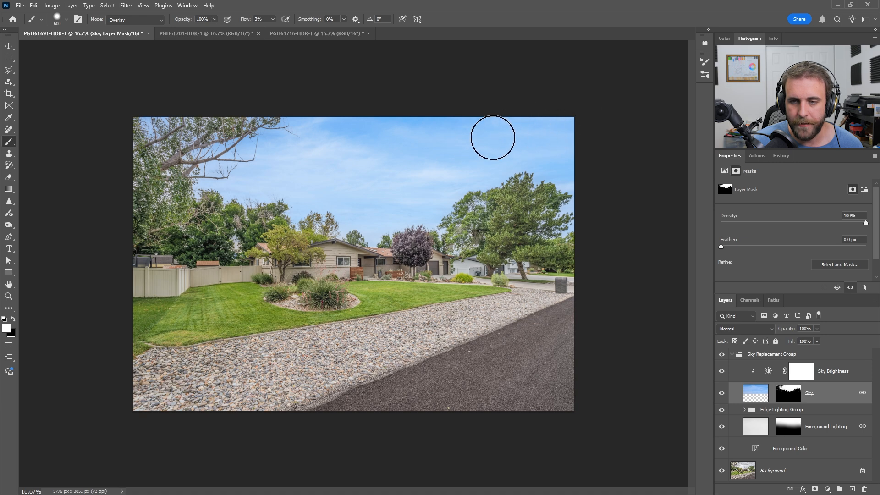
alt+click(786, 396)
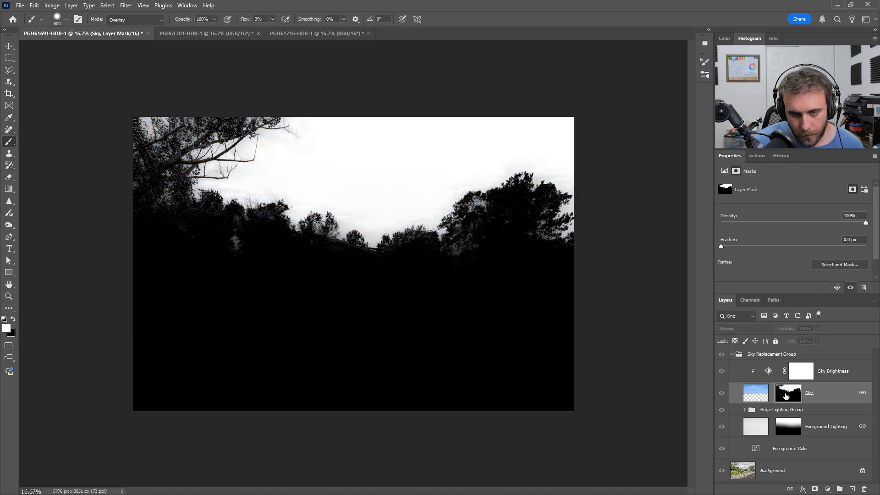
alt+click(786, 396)
Step: Refine the Sky mask along the treeline with white at 300 px and over the house and trees with black at up to 800 px
key(bracketleft)
key(bracketleft)
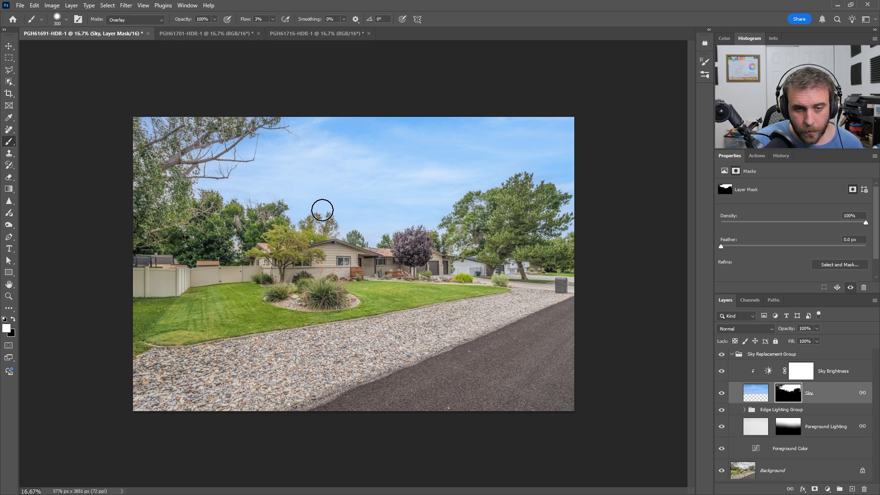
key(x)
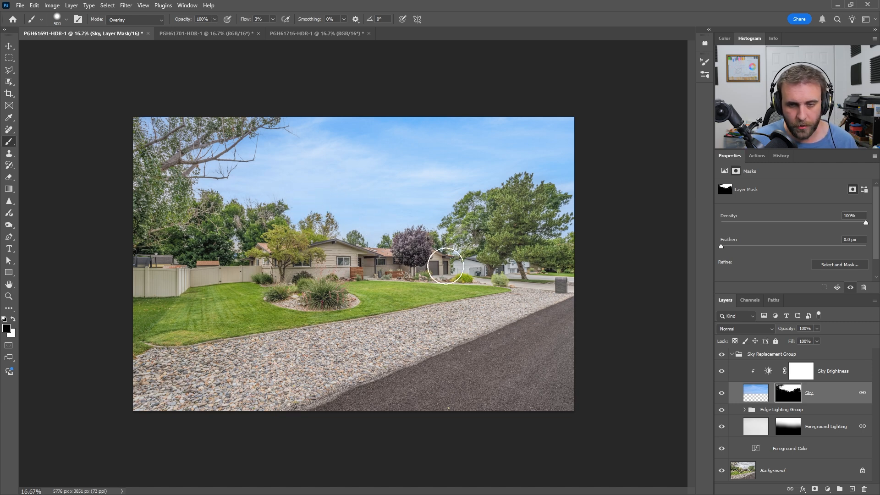
key(bracketright)
key(bracketright)
key(bracketright)
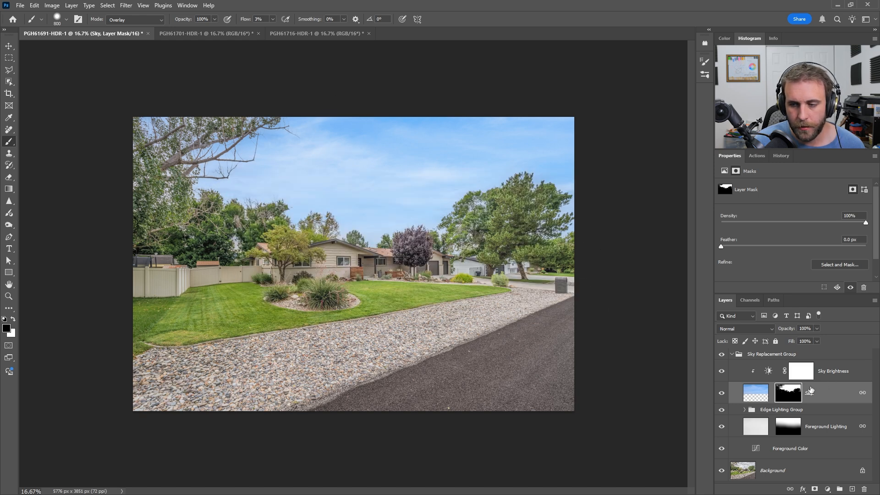
alt+click(785, 394)
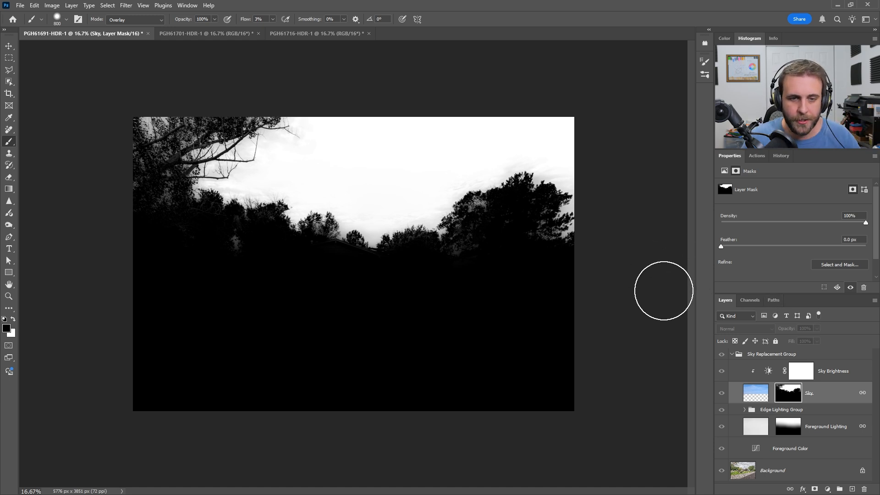
alt+click(790, 398)
key(x)
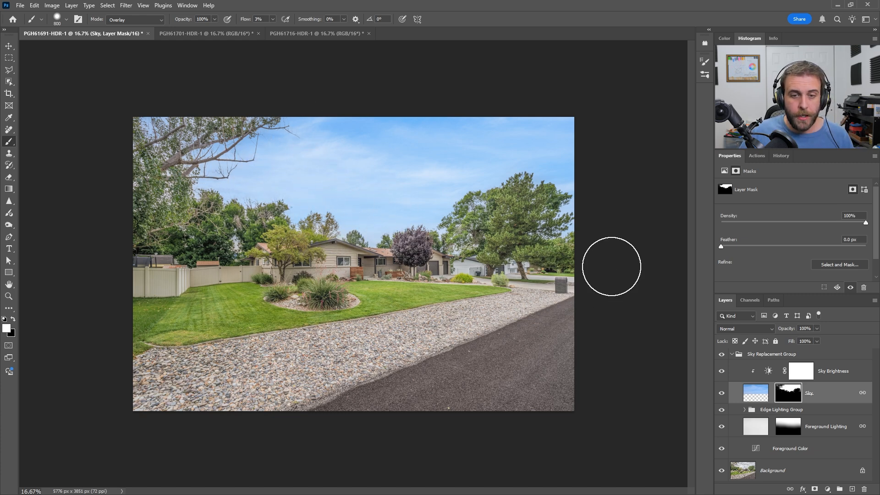
Step: Flatten PGH61691-HDR-1, save it and close it
key(ctrl+shift+e)
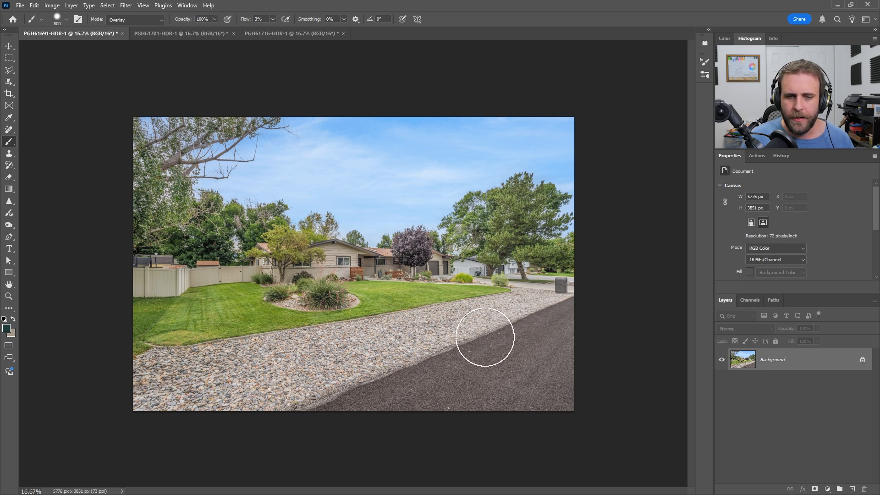
key(ctrl+s)
key(ctrl+w)
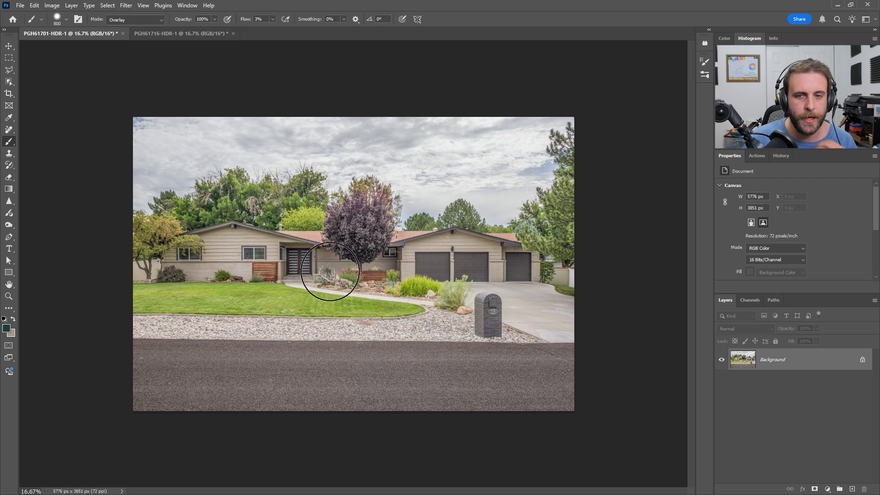
Step: Start Sky Replacement on PGH61701-HDR-1 with Shift Edge -15, Fade Edge 15, Brightness 30 and Scale 150
click(35, 6)
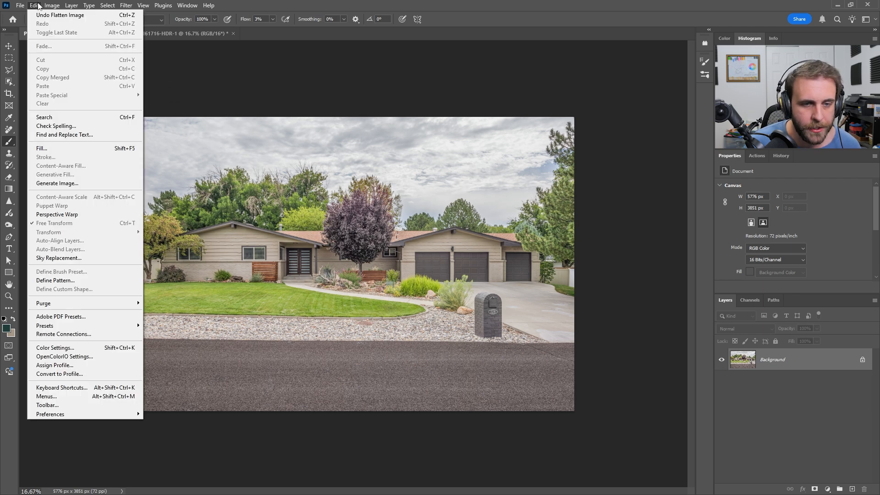
click(110, 259)
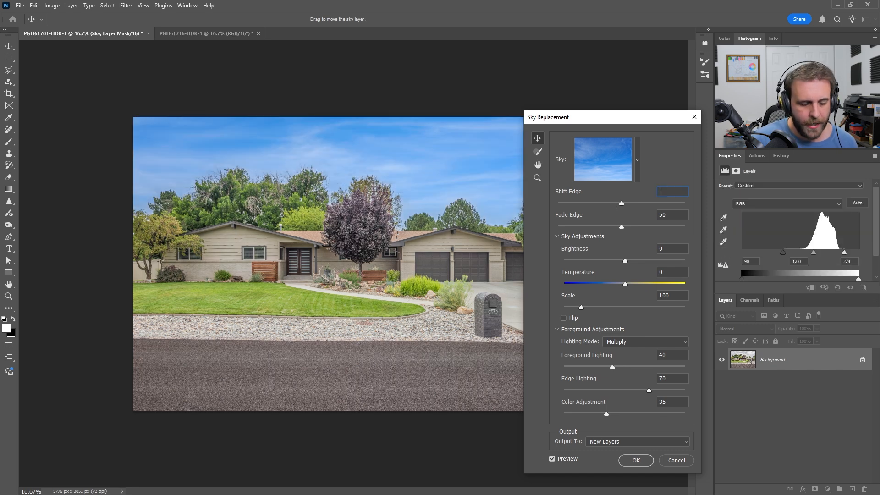
text(15)
key(Tab)
text(30)
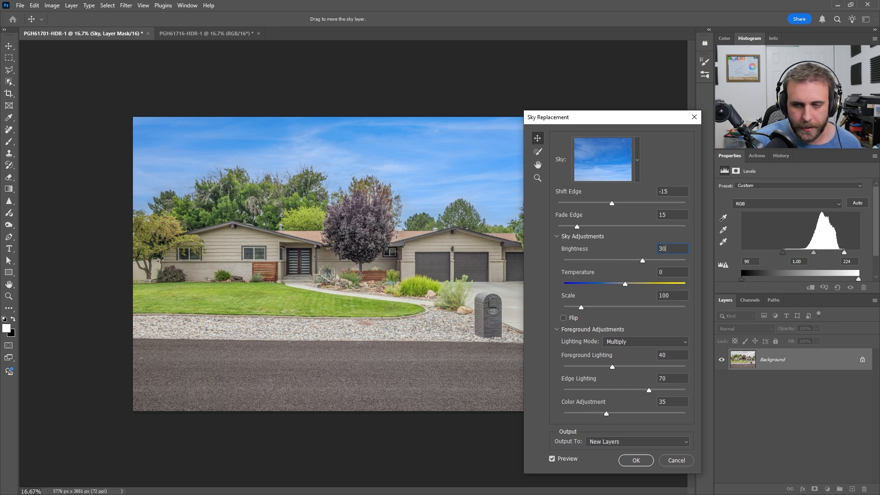
key(Tab)
Step: Set the sky replacement's Foreground Lighting to 20 and its Color Adjustment to 0
key(Tab)
text(150)
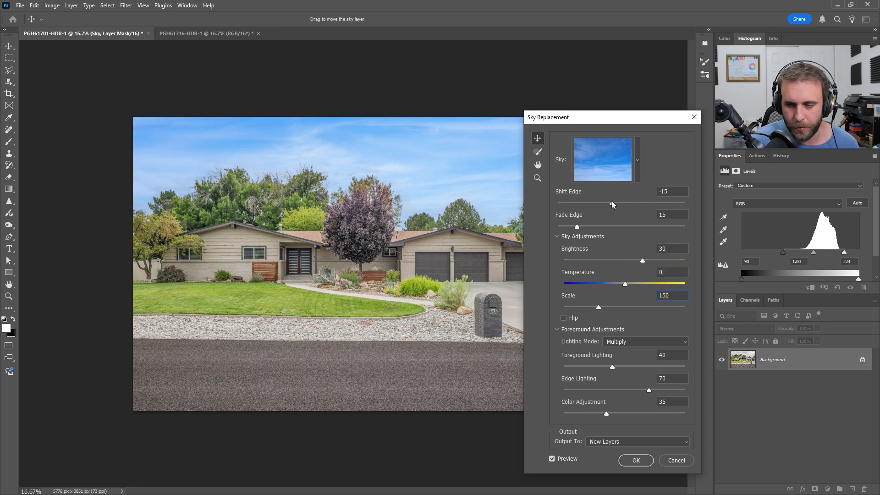
key(Tab)
key(Tab)
key(Tab)
key(Tab)
text(0)
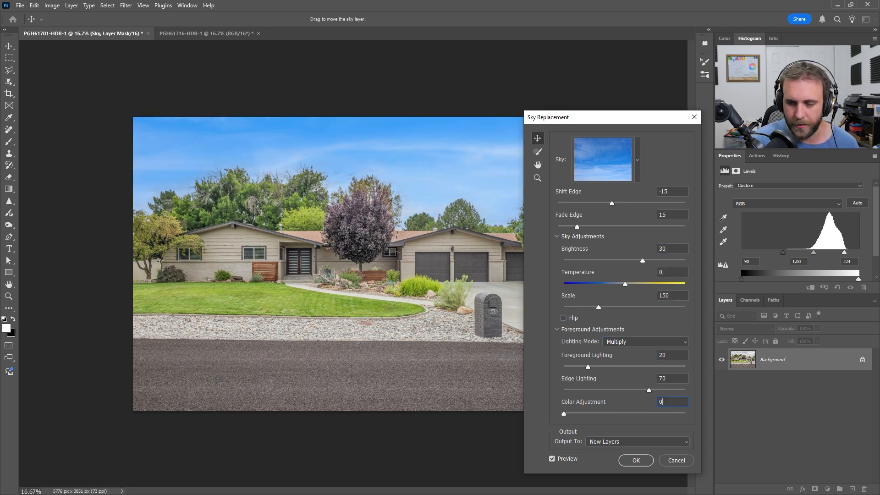
Step: Move the replacement sky up and slightly left behind the house, and output the result to new layers
drag(609, 120, 603, 160)
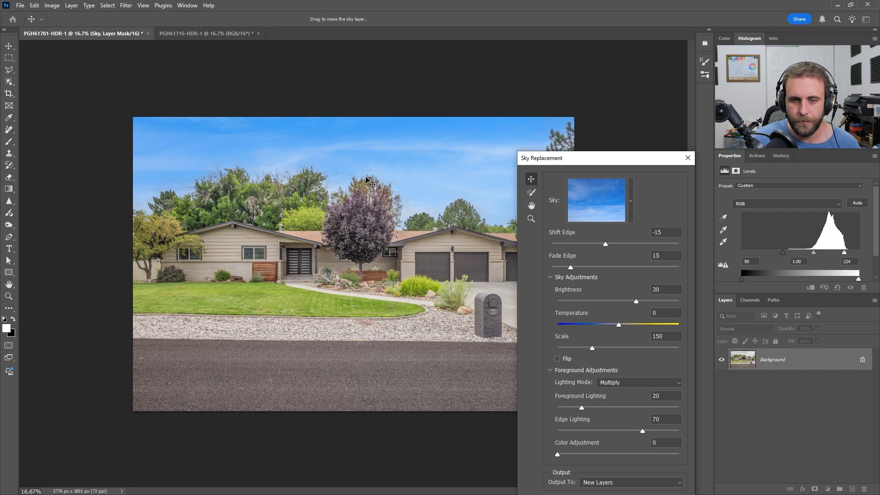
drag(366, 179, 353, 144)
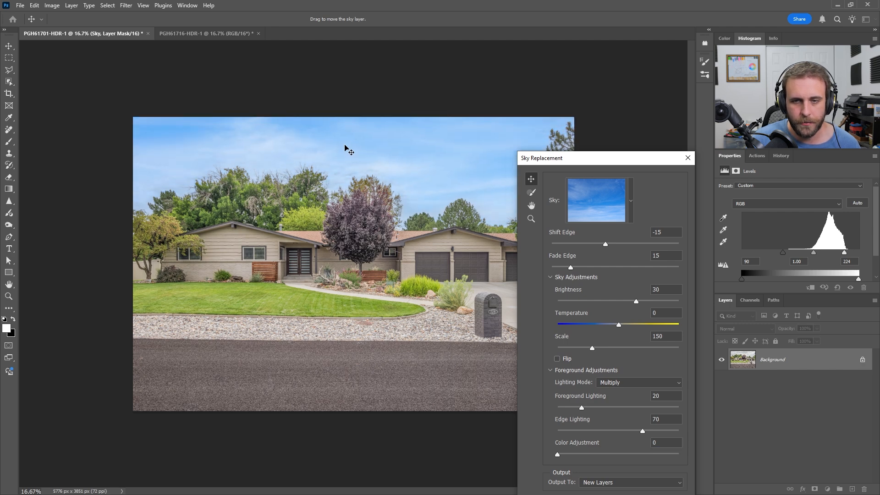
drag(588, 173, 577, 116)
click(619, 456)
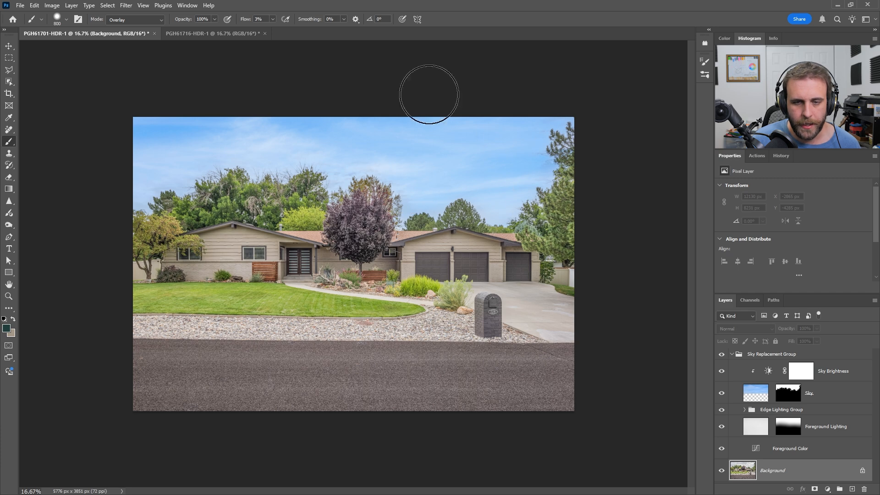
Step: Compare the photo before and after by toggling the visibility of the Sky Replacement Group
click(722, 355)
click(722, 355)
click(722, 354)
click(722, 355)
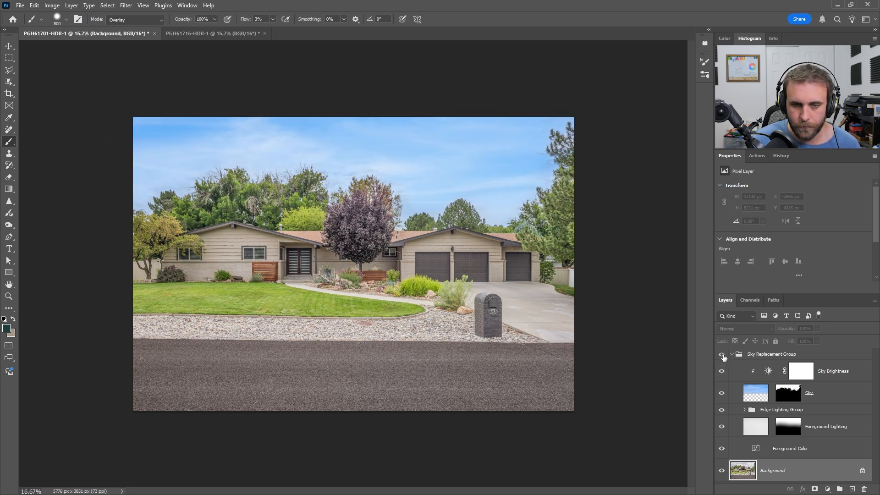
Step: Inspect the Sky layer's mask and clean it with an 800 px Brush in Overlay mode at 3% flow, alternating white and black
alt+click(788, 397)
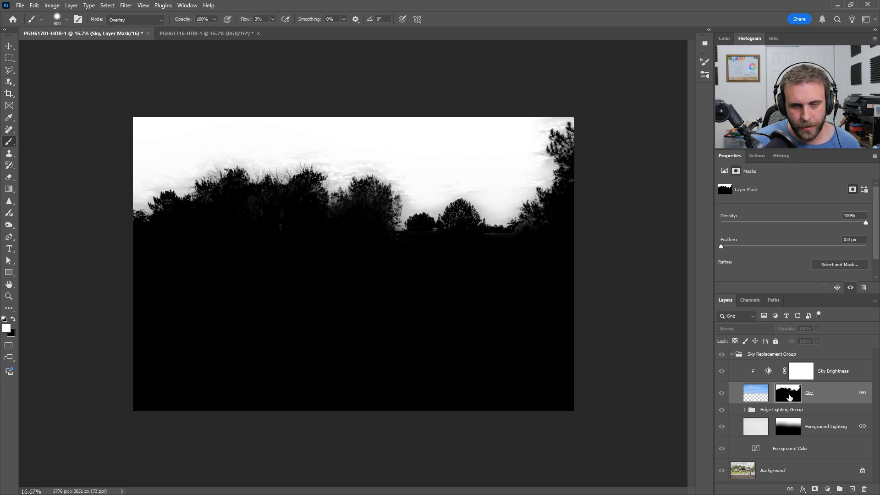
alt+click(789, 397)
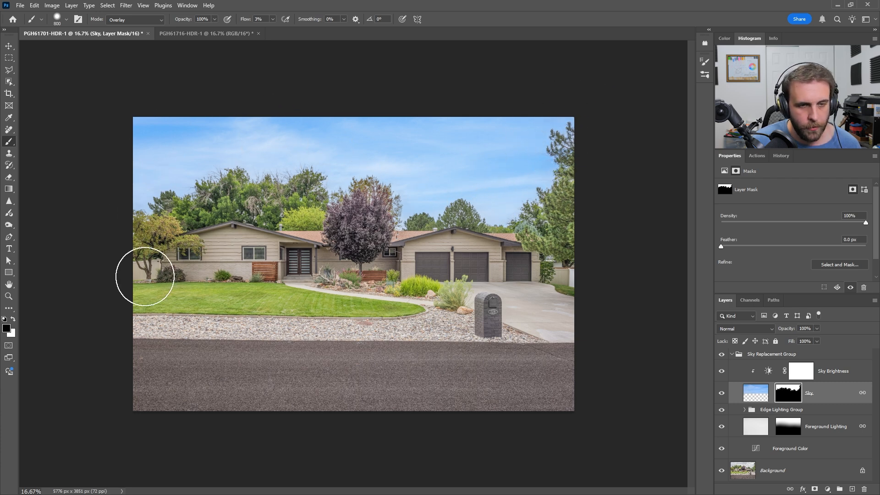
key(x)
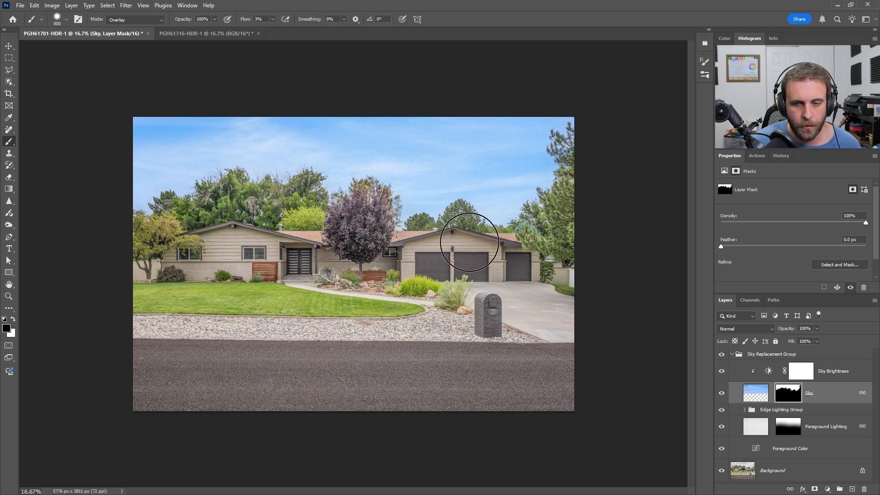
key(x)
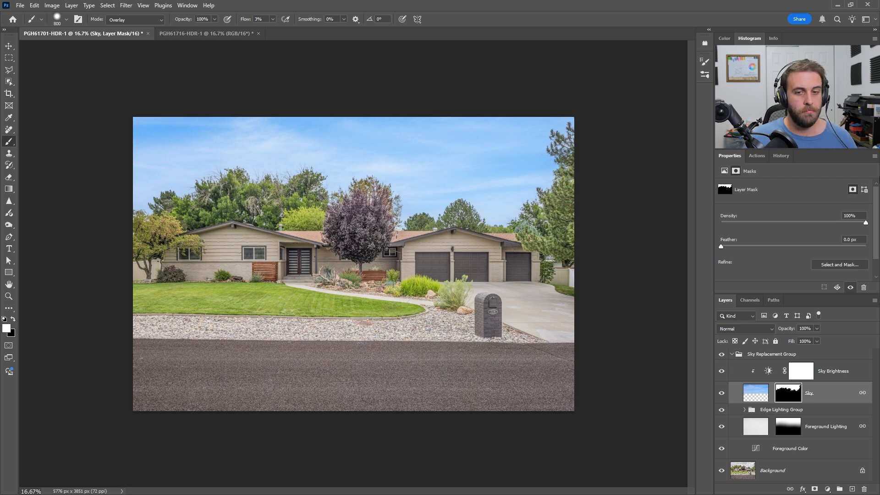
Step: Flatten PGH61701-HDR-1, save it and close it
key(ctrl+shift+e)
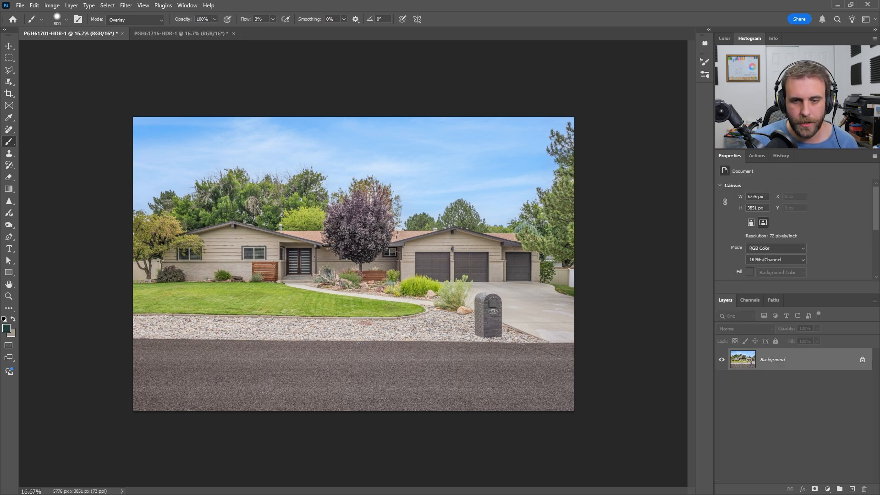
key(ctrl+s)
key(ctrl+w)
Step: Start Sky Replacement on PGH61716-HDR-1 with Shift Edge -15, Fade Edge 15, Brightness 30 and Scale 150
click(34, 5)
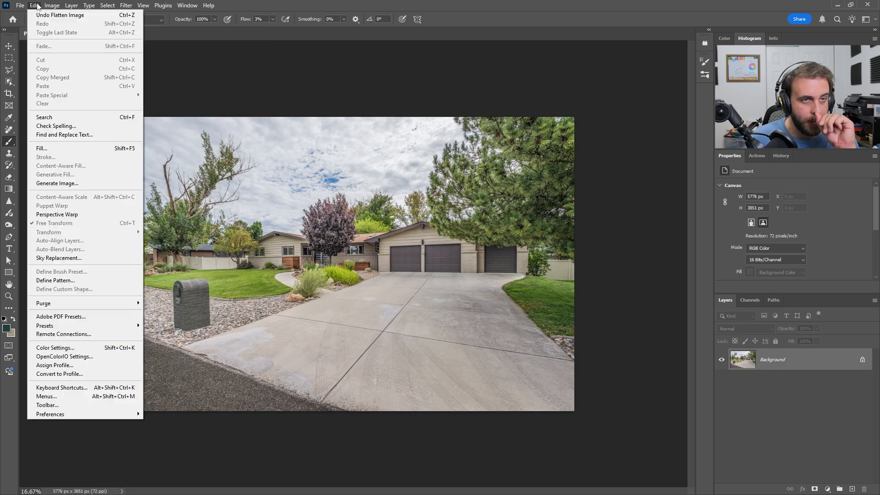
click(81, 259)
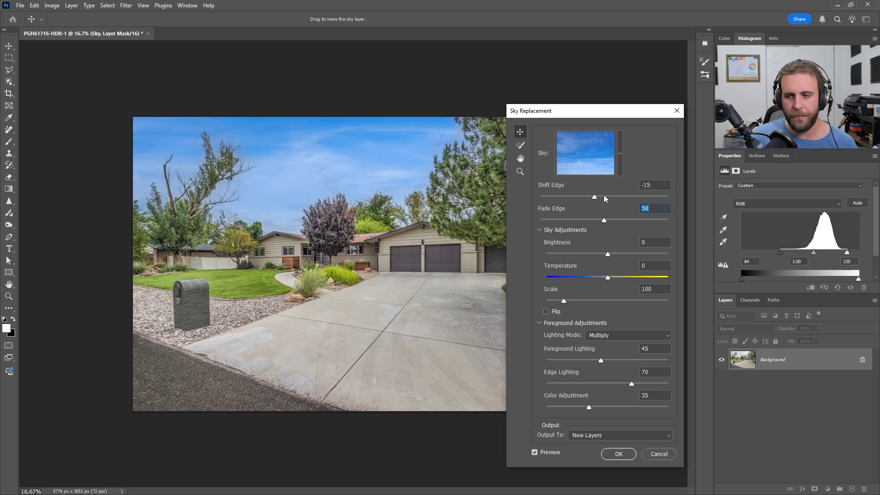
text(15)
key(Tab)
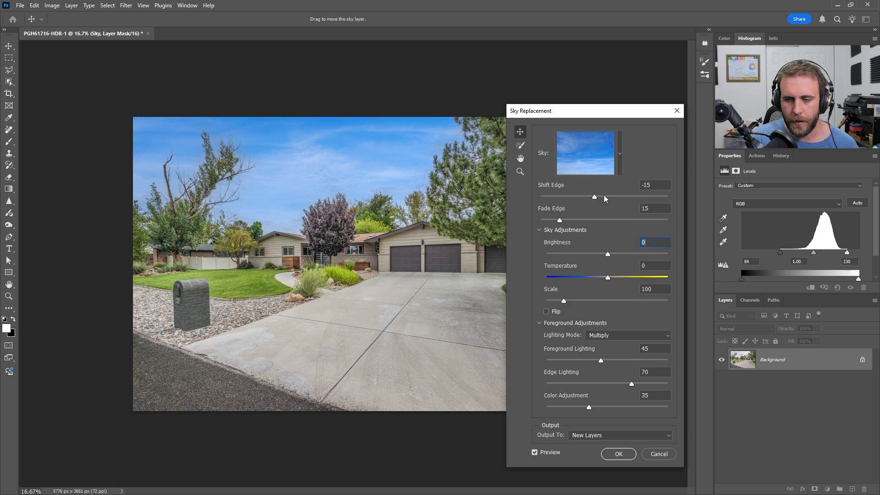
text(30)
key(Tab)
key(Tab)
text(150)
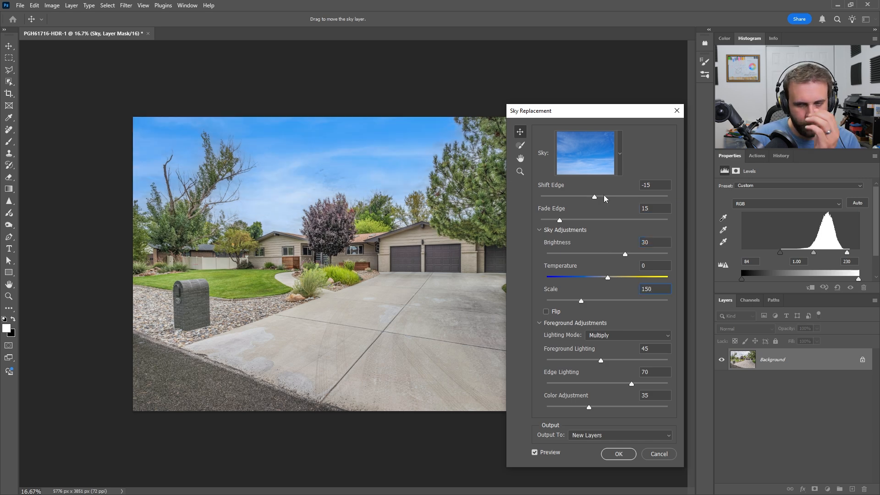
Step: Set Foreground Lighting to 20 and Color Adjustment to 0, reposition the sky, and output the replacement to new layers
key(Tab)
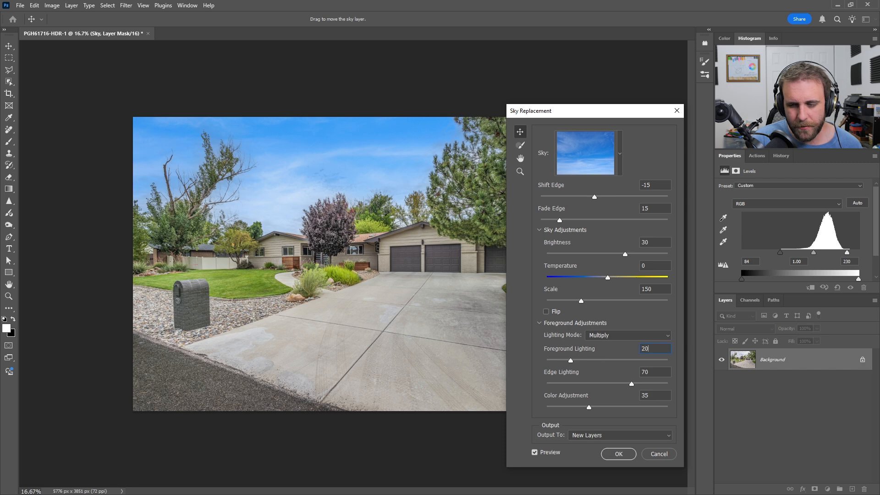
key(Tab)
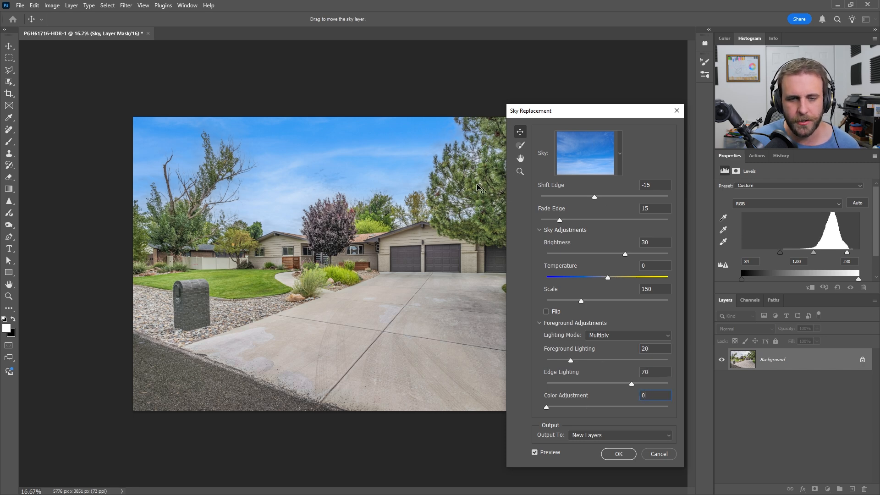
drag(562, 115, 570, 139)
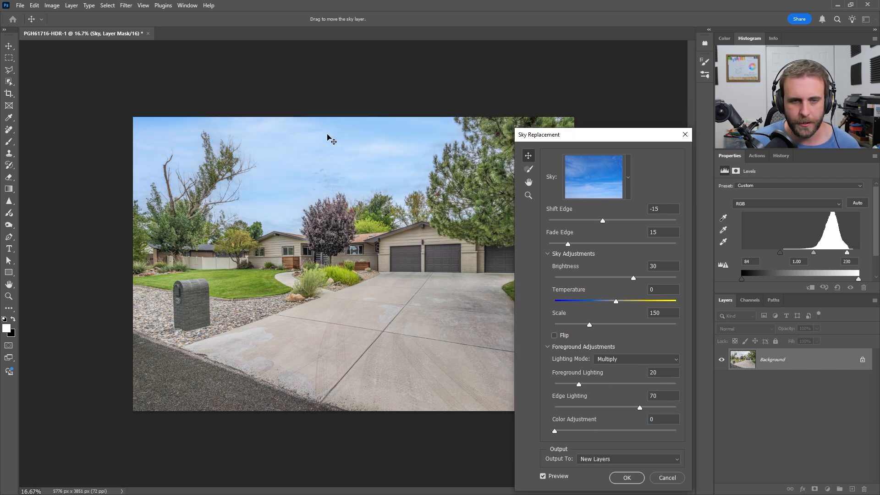
click(627, 478)
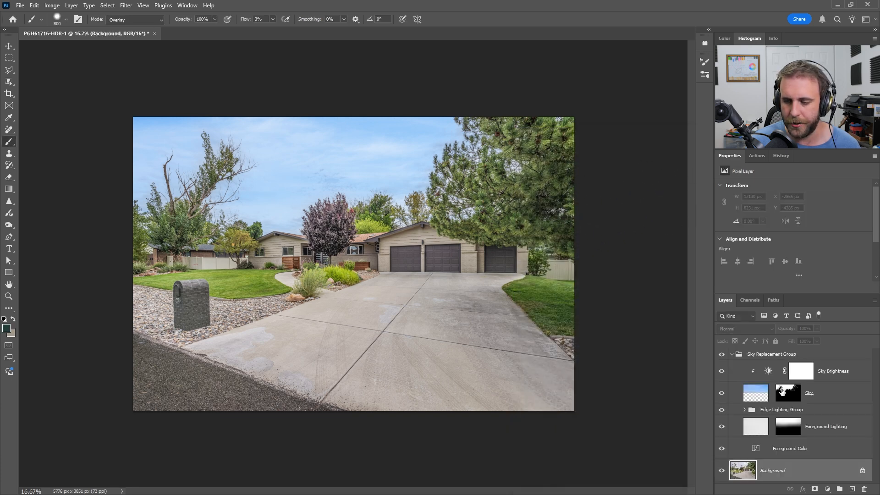
Step: Inspect the Sky layer's mask, select the house on the Background layer with Object Selection, and return to the Sky mask and deselect
alt+click(784, 391)
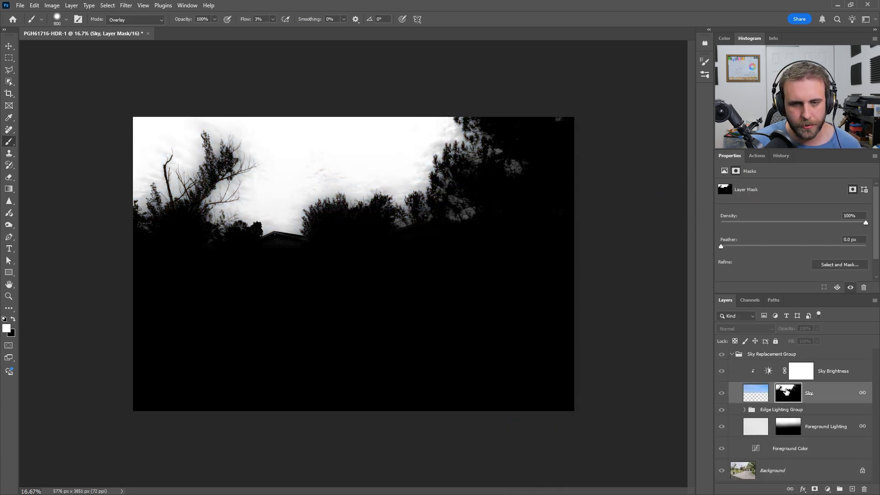
alt+click(786, 391)
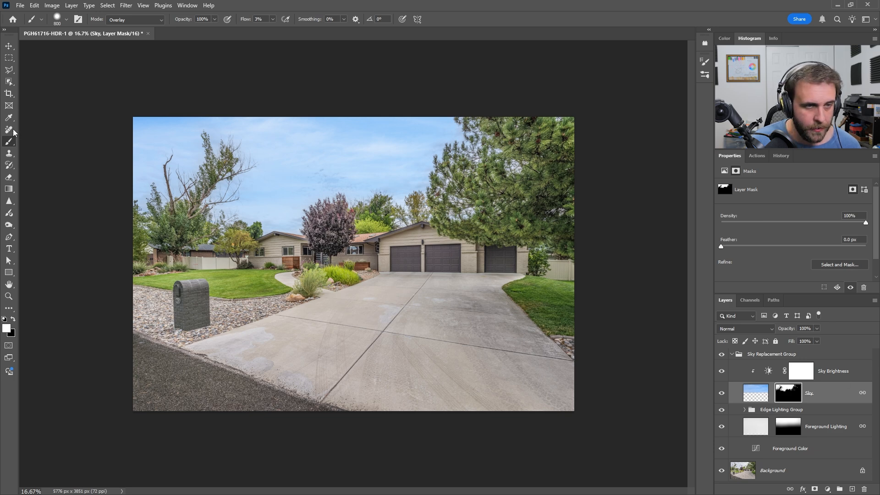
click(9, 82)
click(747, 466)
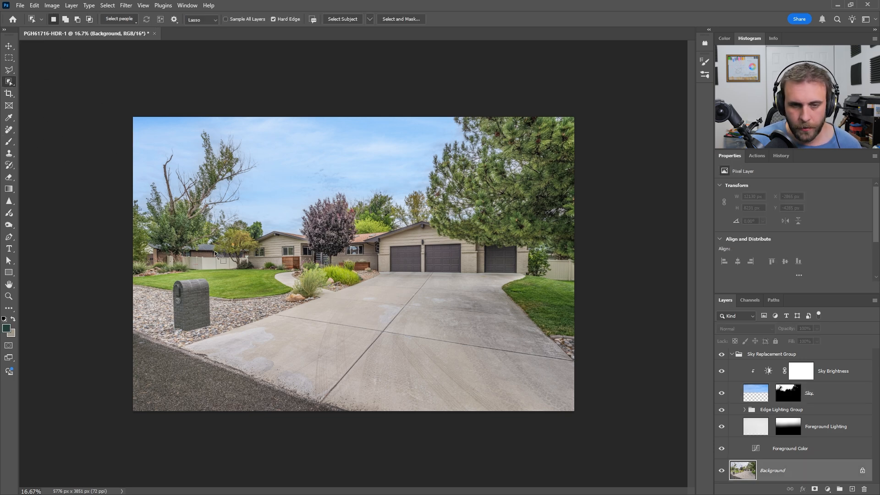
mouse_move(243, 254)
mouse_down()
mouse_move(256, 231)
mouse_move(346, 233)
mouse_move(429, 216)
mouse_up()
mouse_move(522, 236)
mouse_down()
mouse_move(509, 288)
mouse_move(367, 287)
mouse_move(244, 255)
mouse_up()
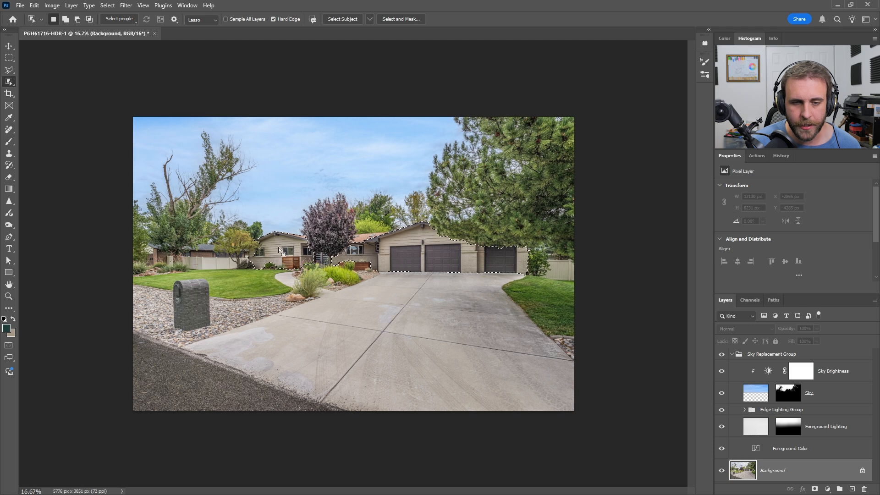
click(788, 393)
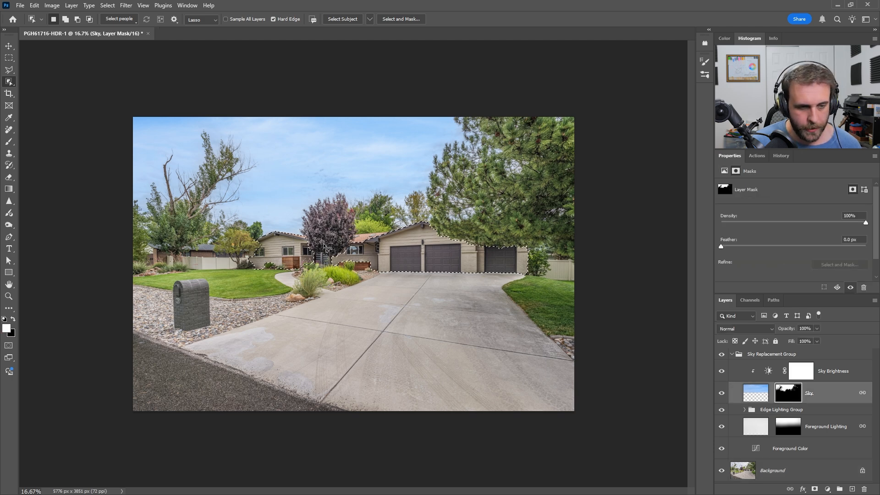
key(ctrl+d)
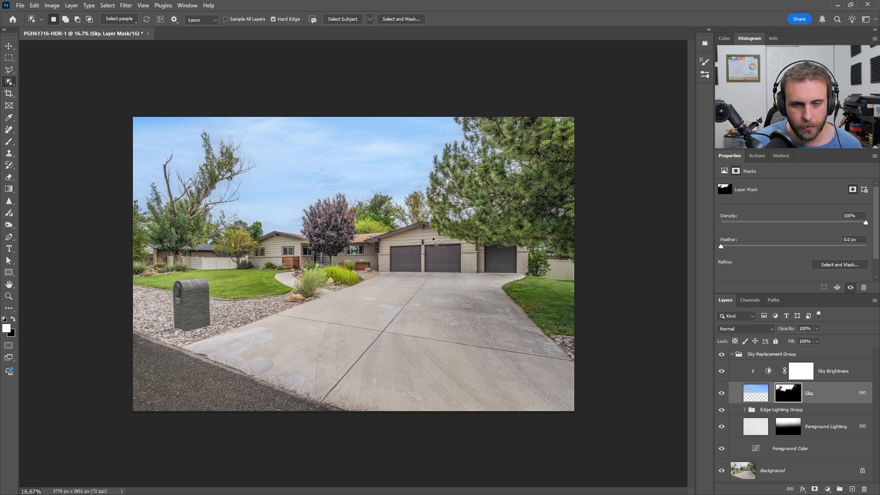
Step: Clean the Sky mask around the trees with a 600 px Overlay Brush in white and black, and flatten and save the photo
key(b)
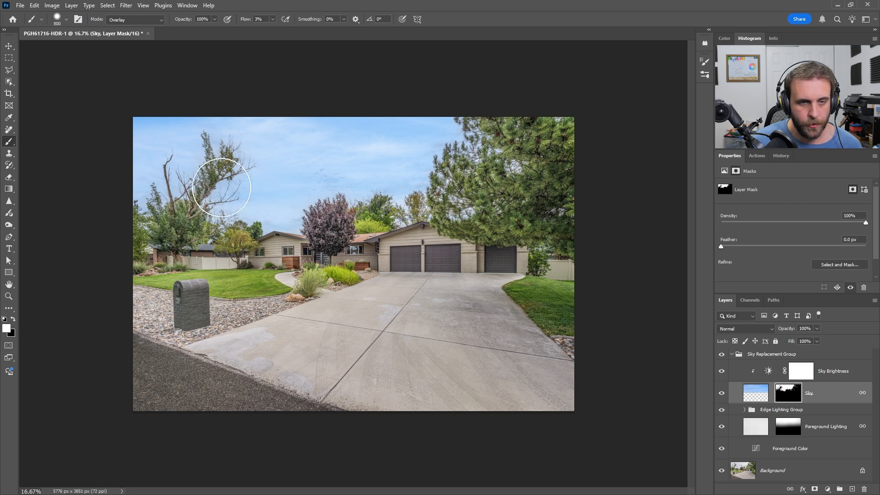
key(bracketleft)
key(bracketleft)
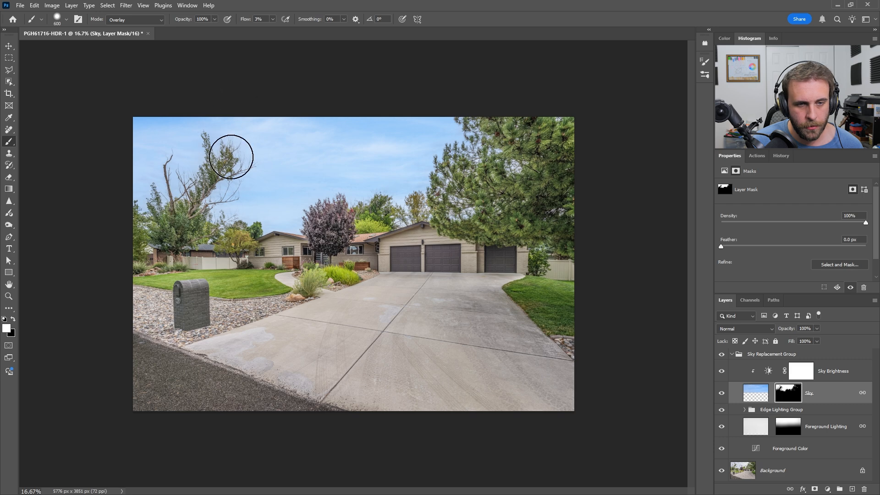
key(x)
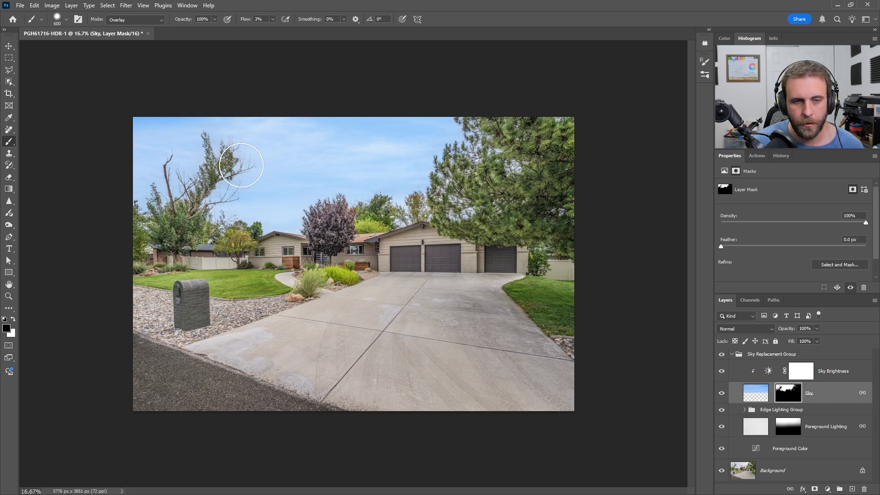
key(x)
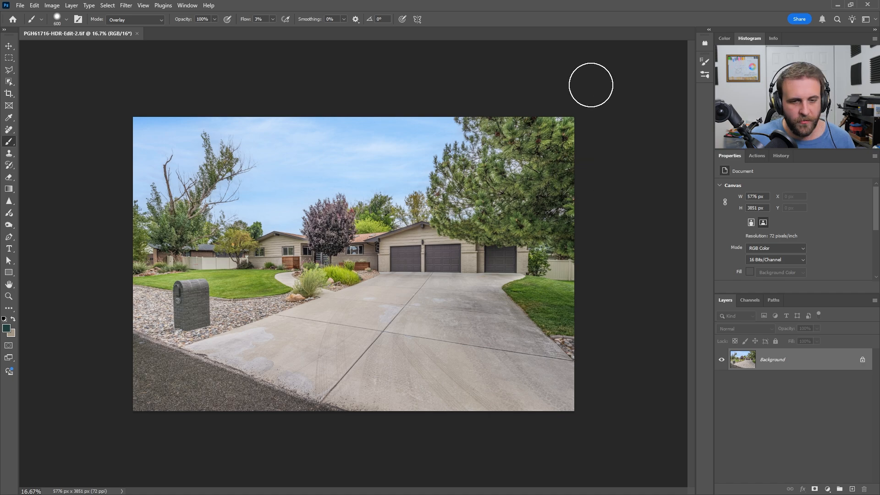
Step: Close PGH61716-HDR-Edit-2.tif and switch to the Library grid in Lightroom Classic
key(ctrl+w)
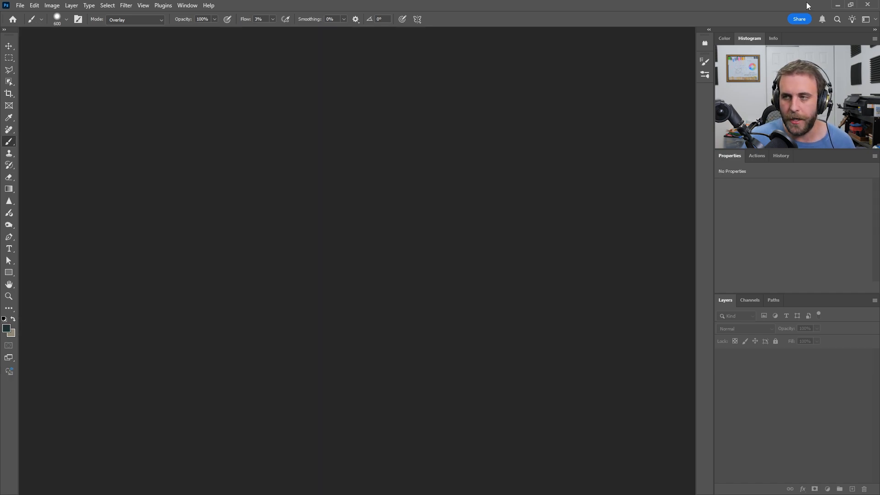
click(838, 4)
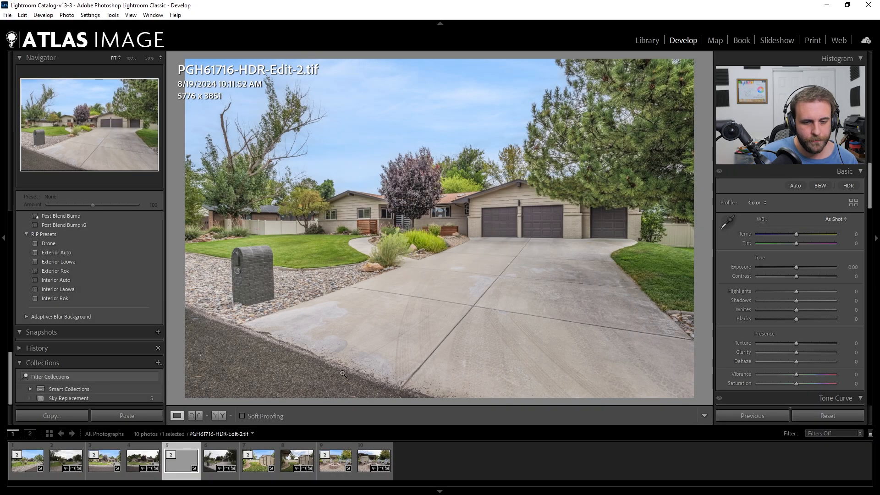
click(647, 41)
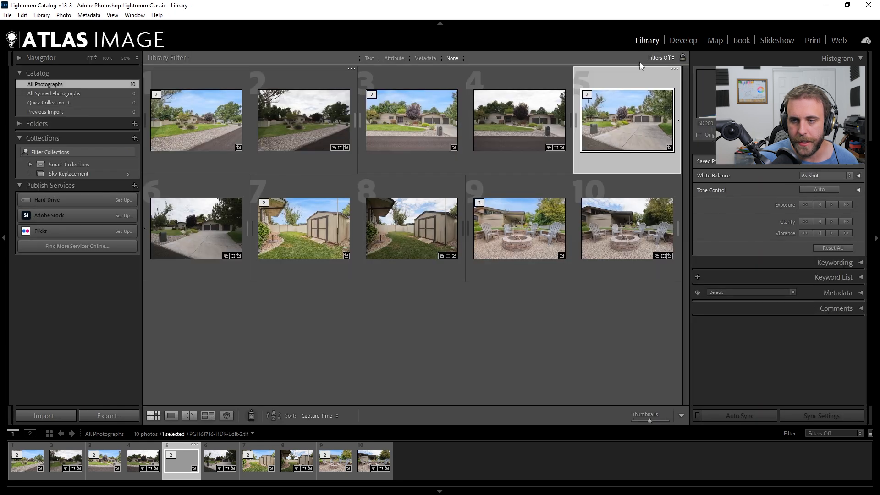
Step: Filter the library by the text "tif" and select all the matching photos
click(605, 69)
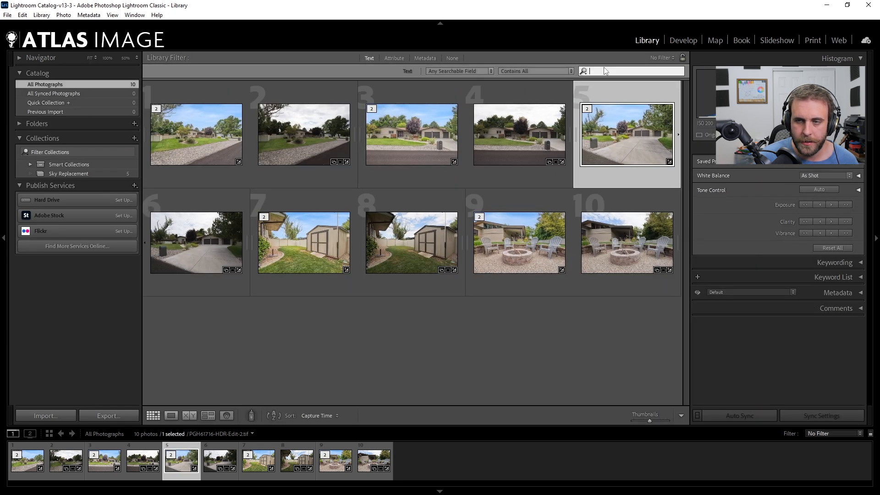
text(tif)
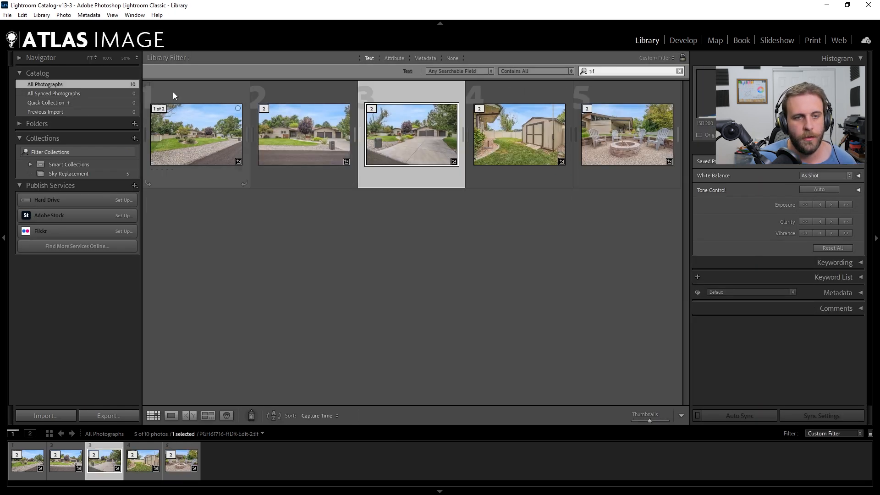
key(ctrl+a)
Step: Open the selected photos in Develop and apply Constrain Crop and Vertical Upright correction to all five with Auto Sync
click(683, 40)
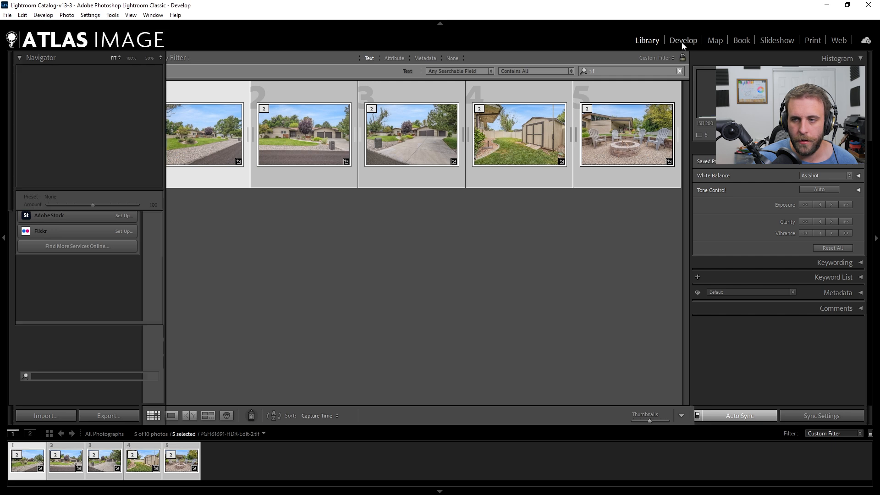
scroll(731, 270, down, 10)
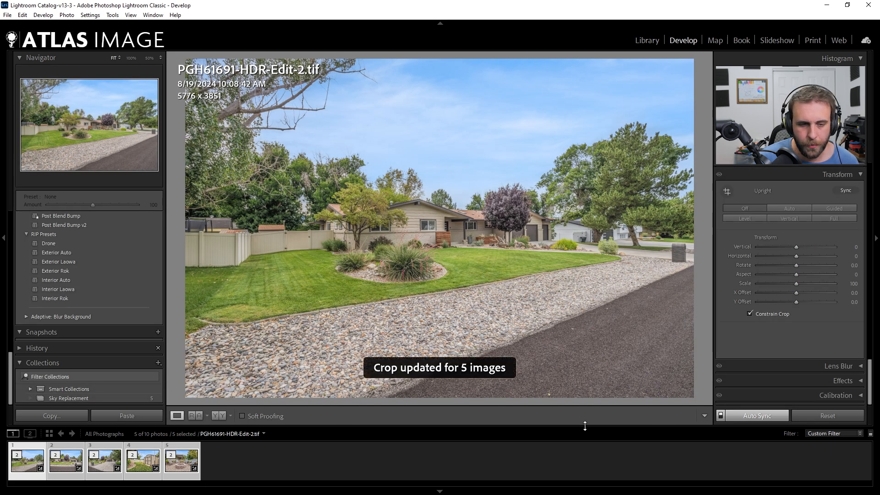
click(789, 218)
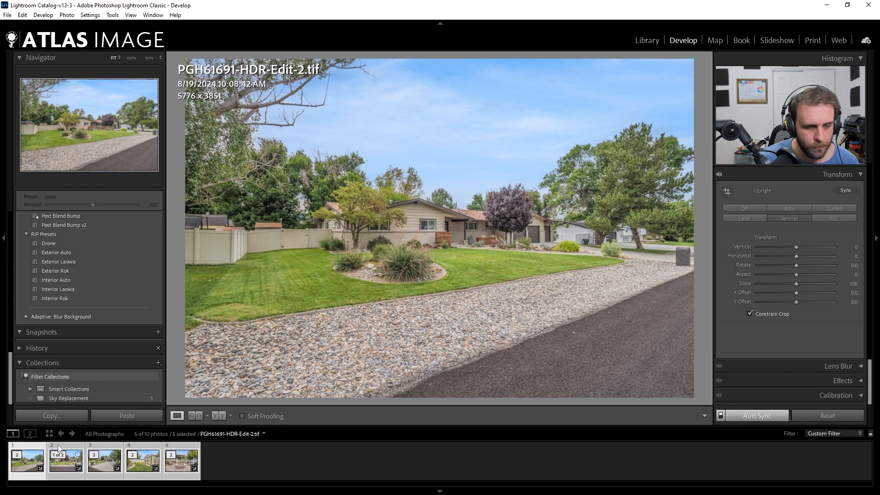
Step: Select only PGH61701-HDR-Edit-2.tif, try raising its Contrast to about +52, and reset the slider
click(64, 458)
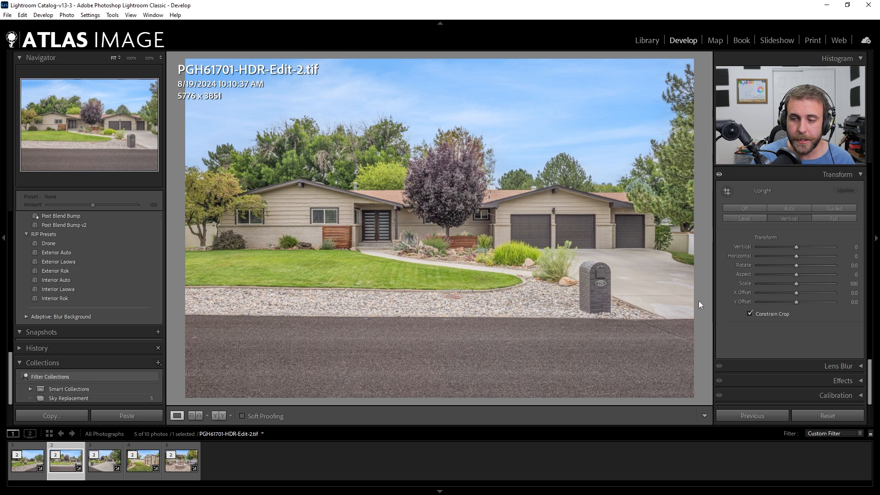
scroll(734, 341, up, 5)
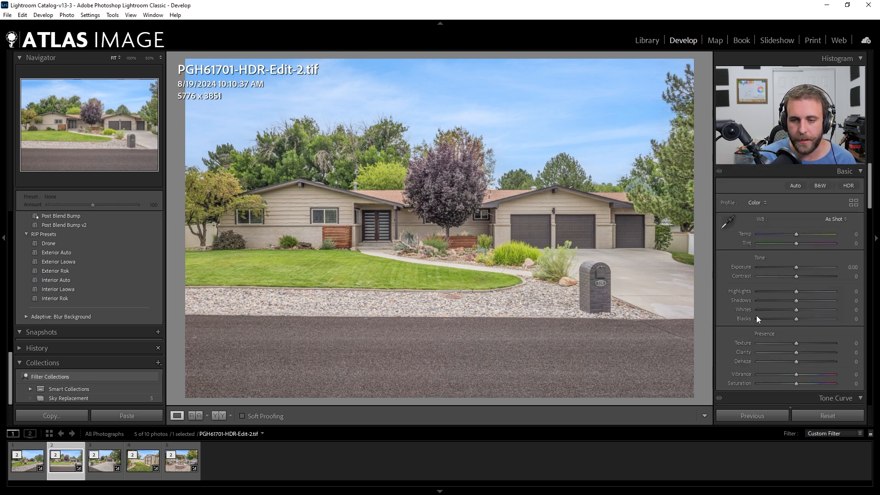
drag(796, 276, 817, 279)
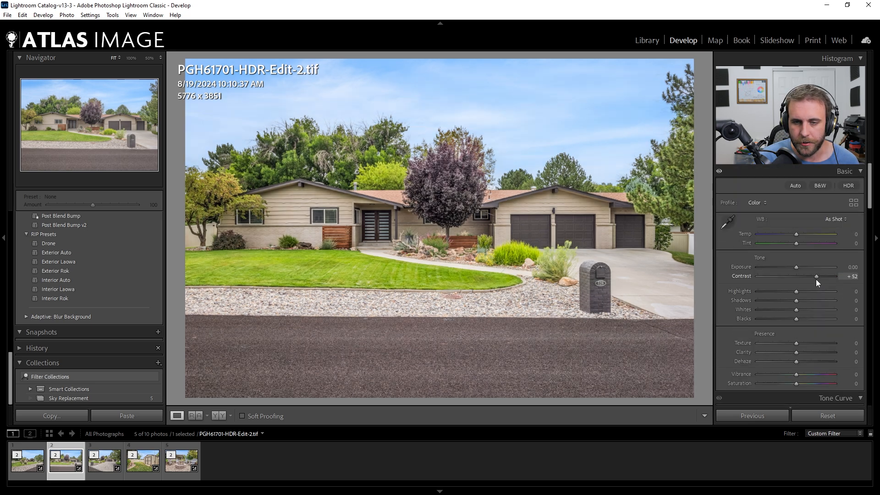
double_click(806, 278)
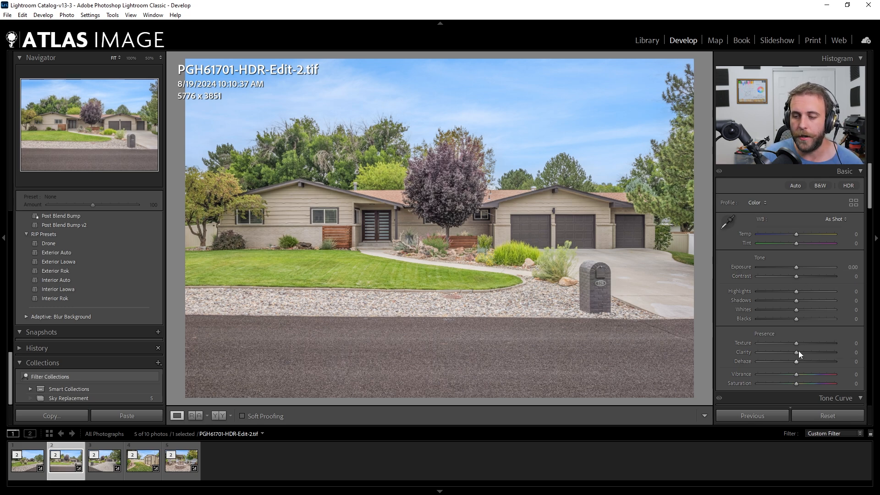
Step: Try adjusting the photo's Clarity and Saturation, resetting each slider to its default
drag(805, 349, 797, 352)
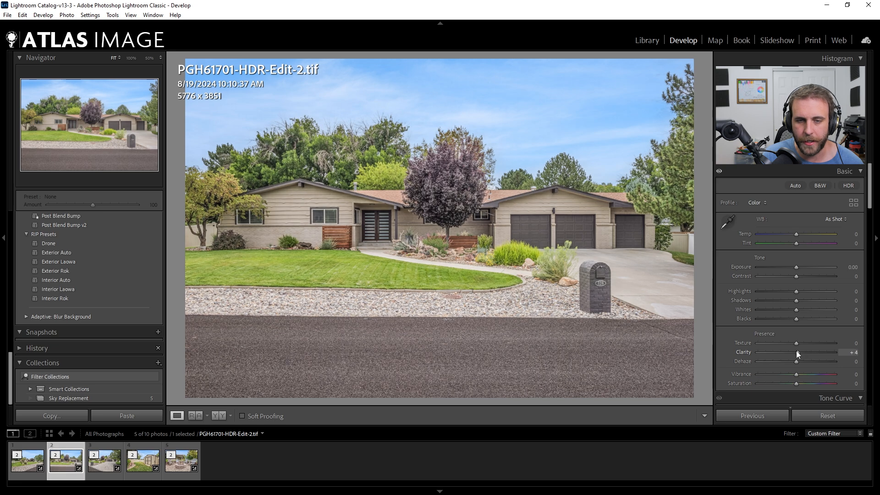
double_click(797, 352)
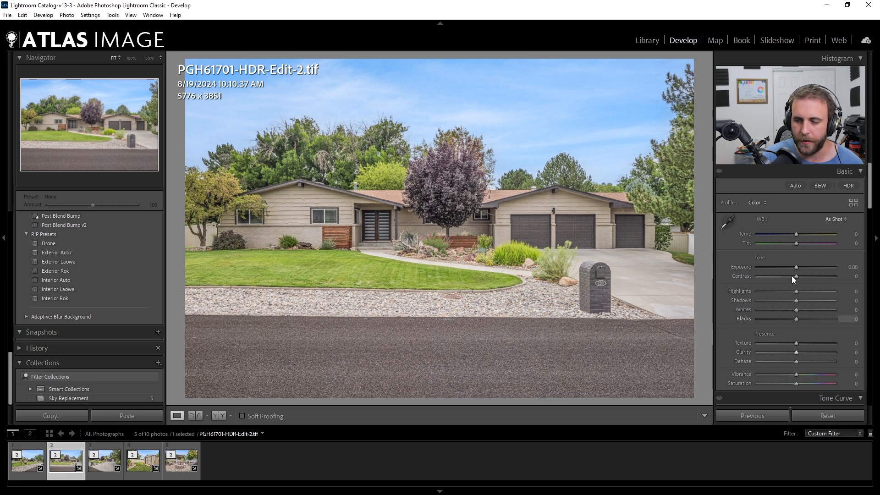
drag(798, 385, 802, 381)
double_click(803, 381)
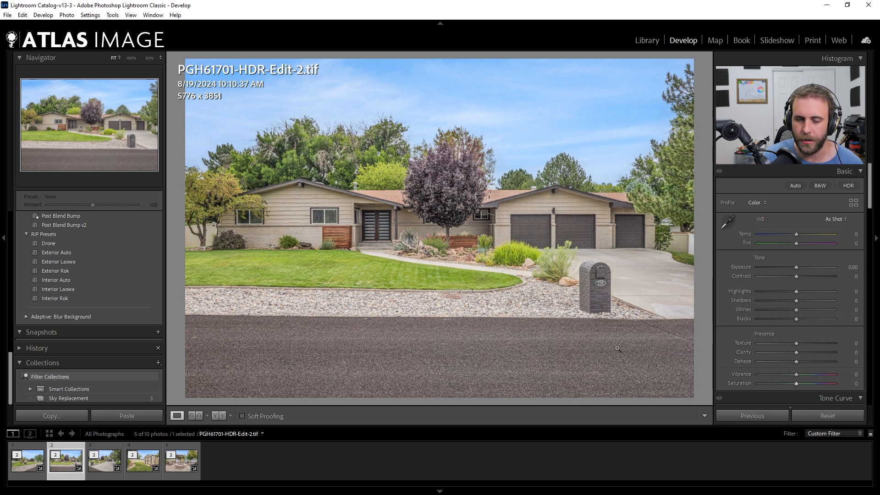